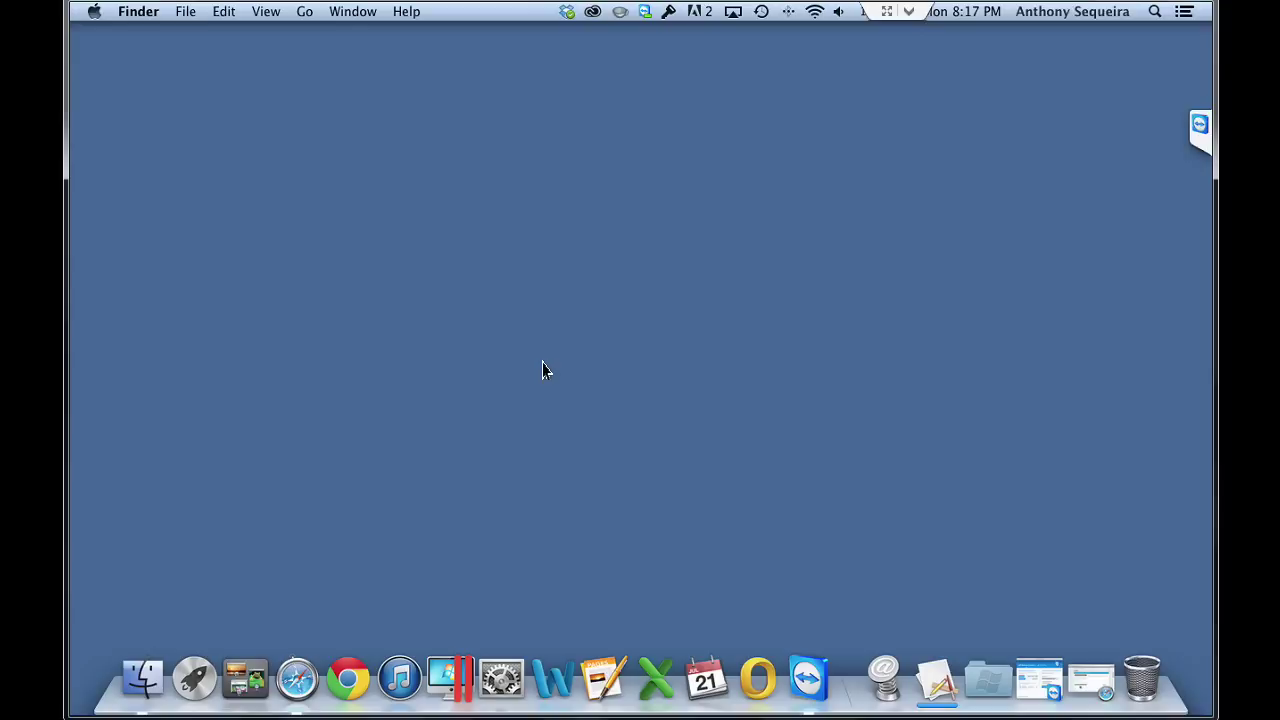
Start a restart from the Apple menu, then cancel it at the confirmation prompt.
click(95, 12)
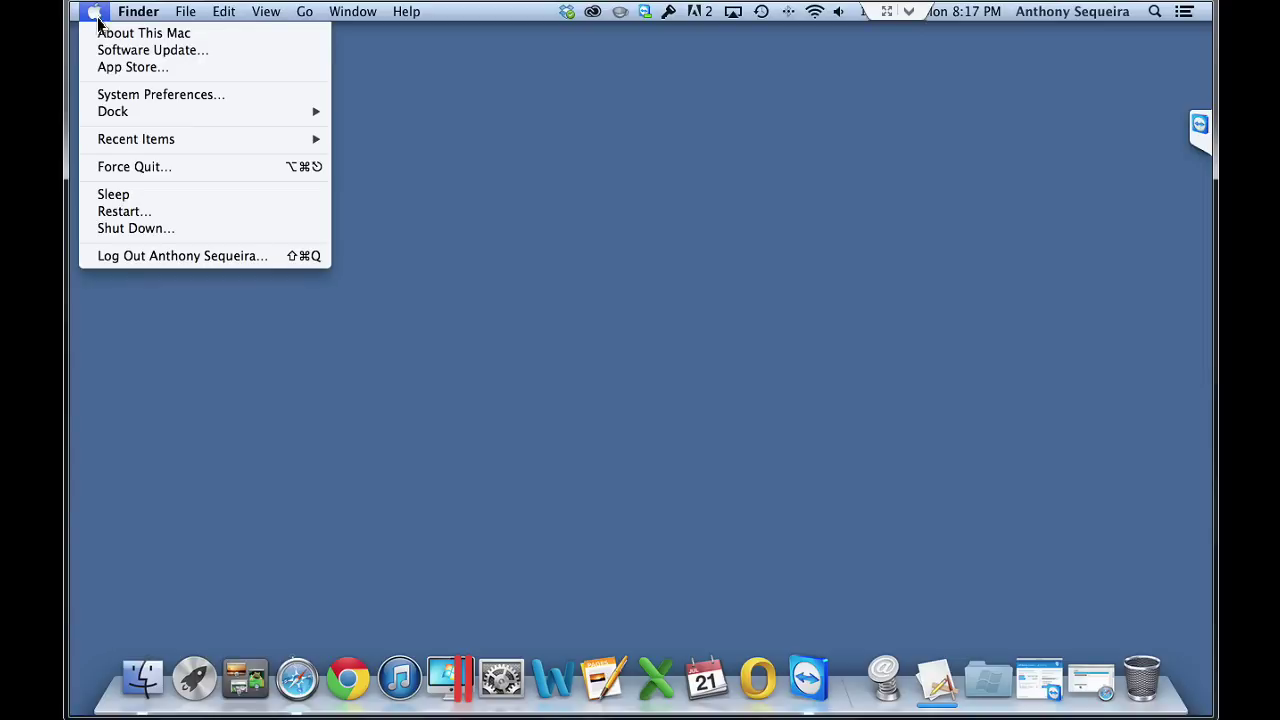
click(240, 209)
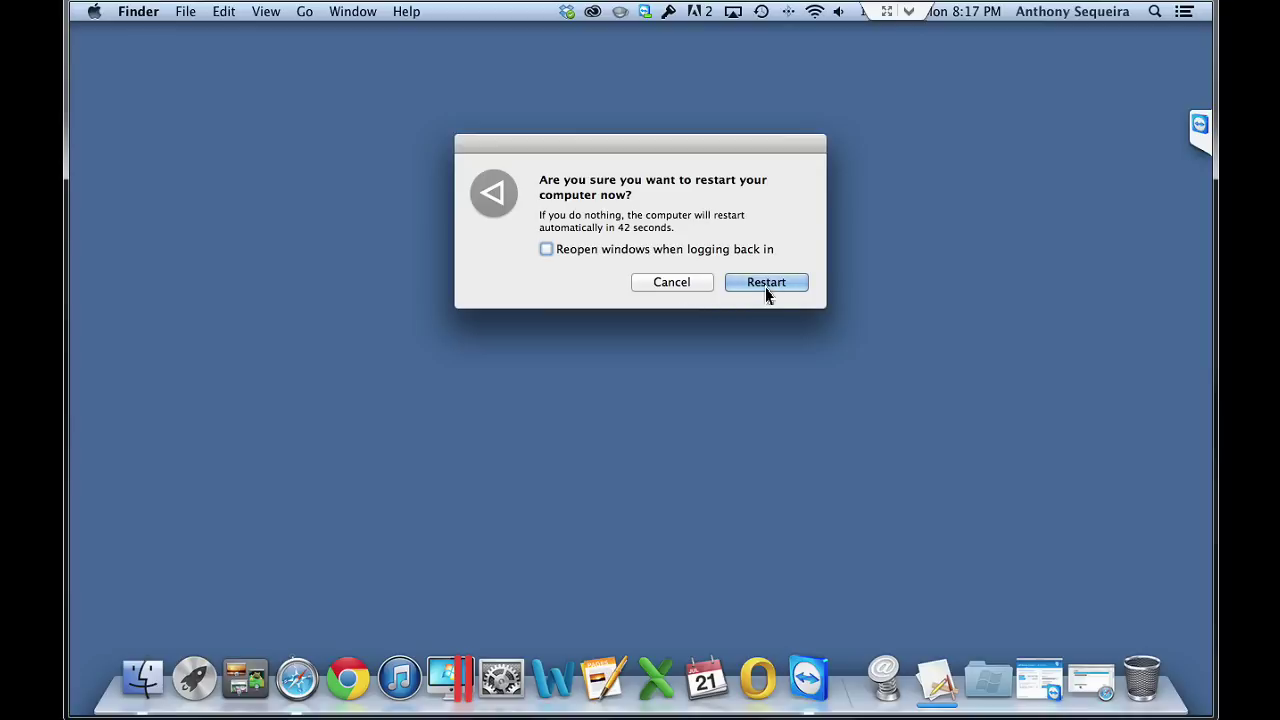
click(700, 288)
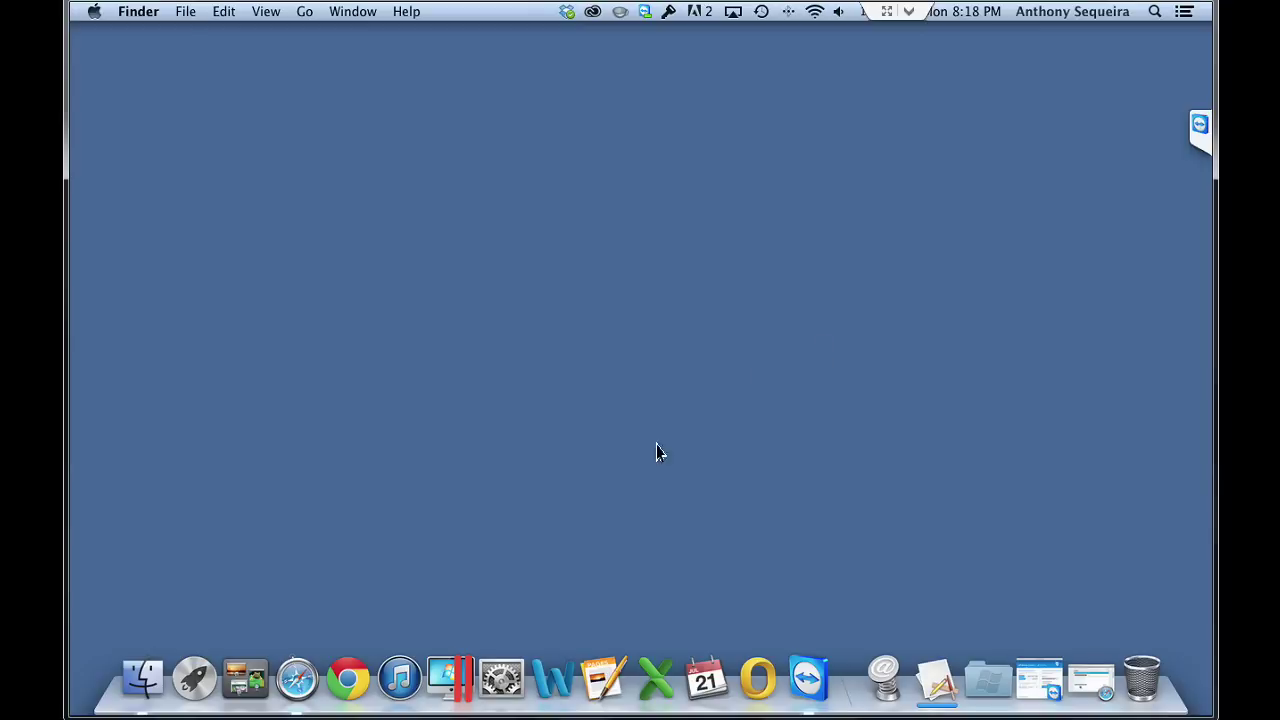
In Users & Groups Login Items, set Caffeine and Dropbox to open hidden.
click(501, 678)
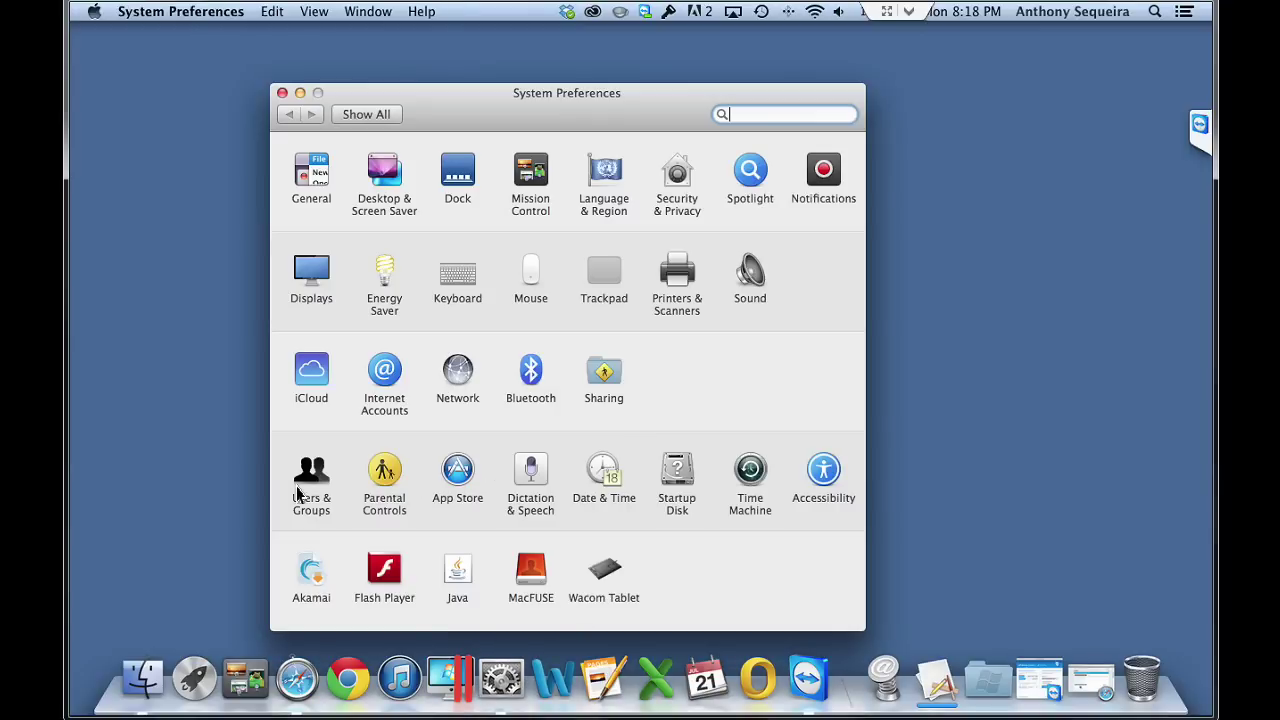
click(296, 493)
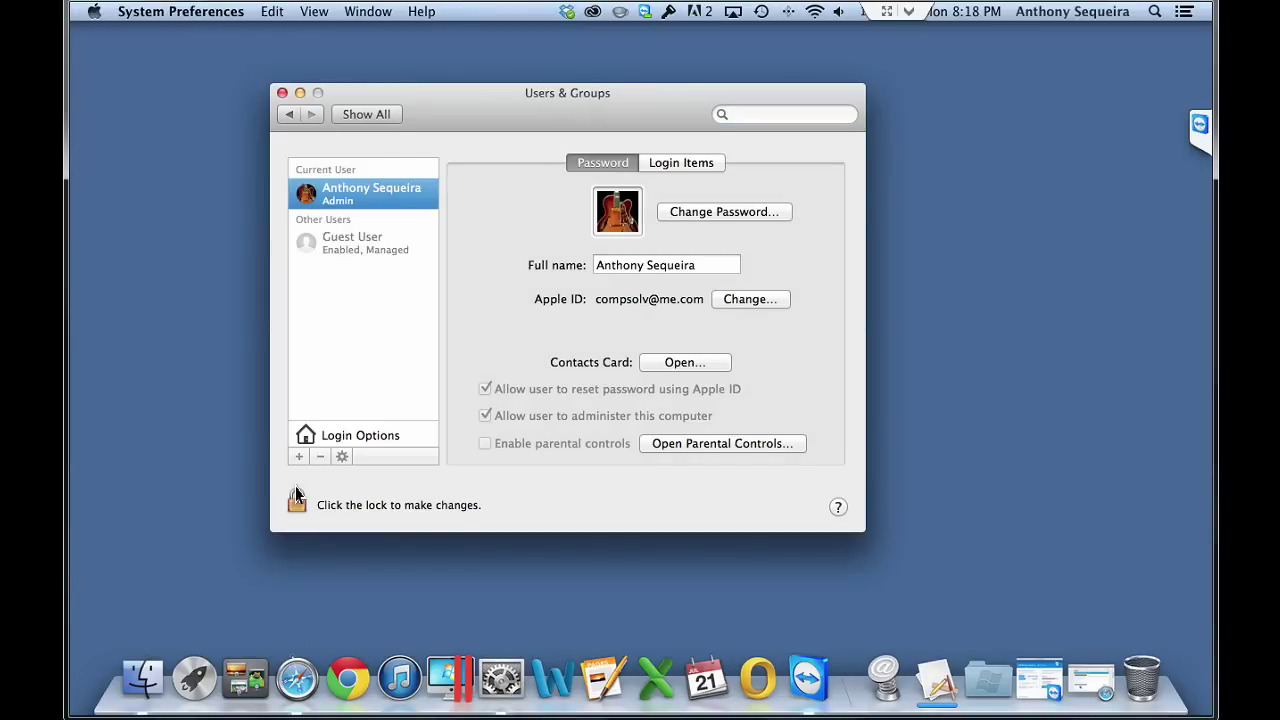
click(686, 164)
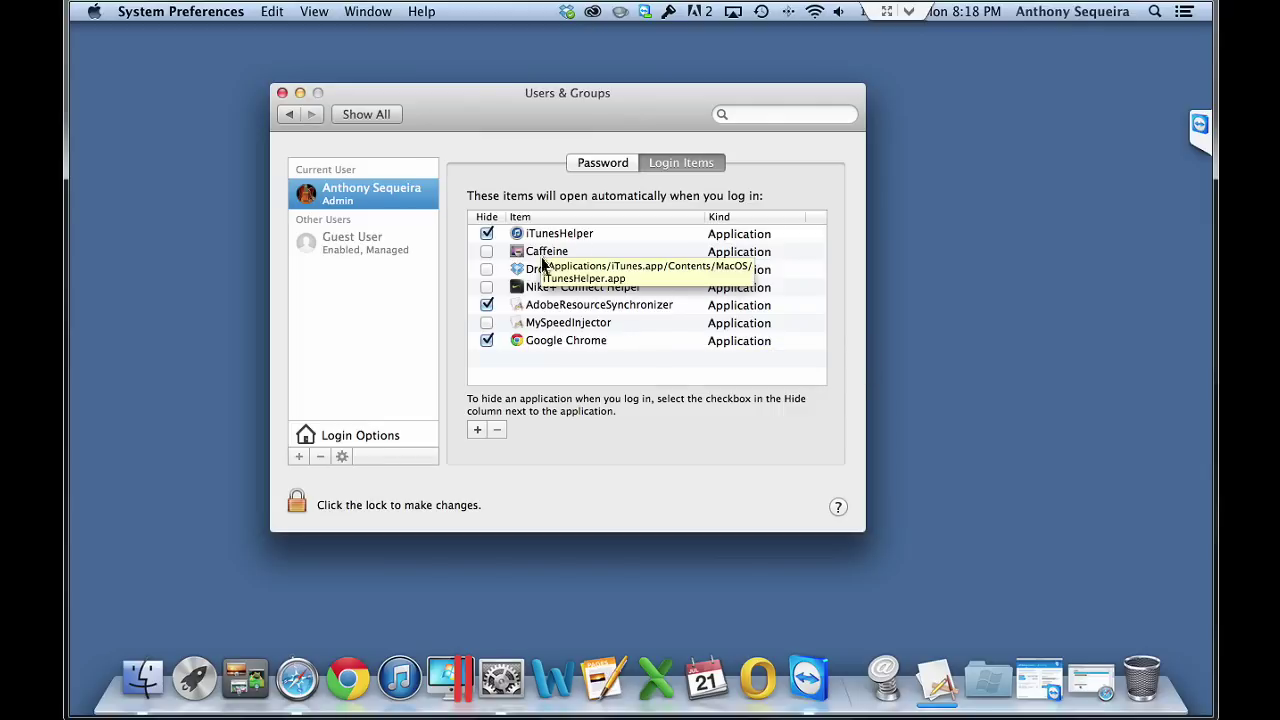
click(490, 254)
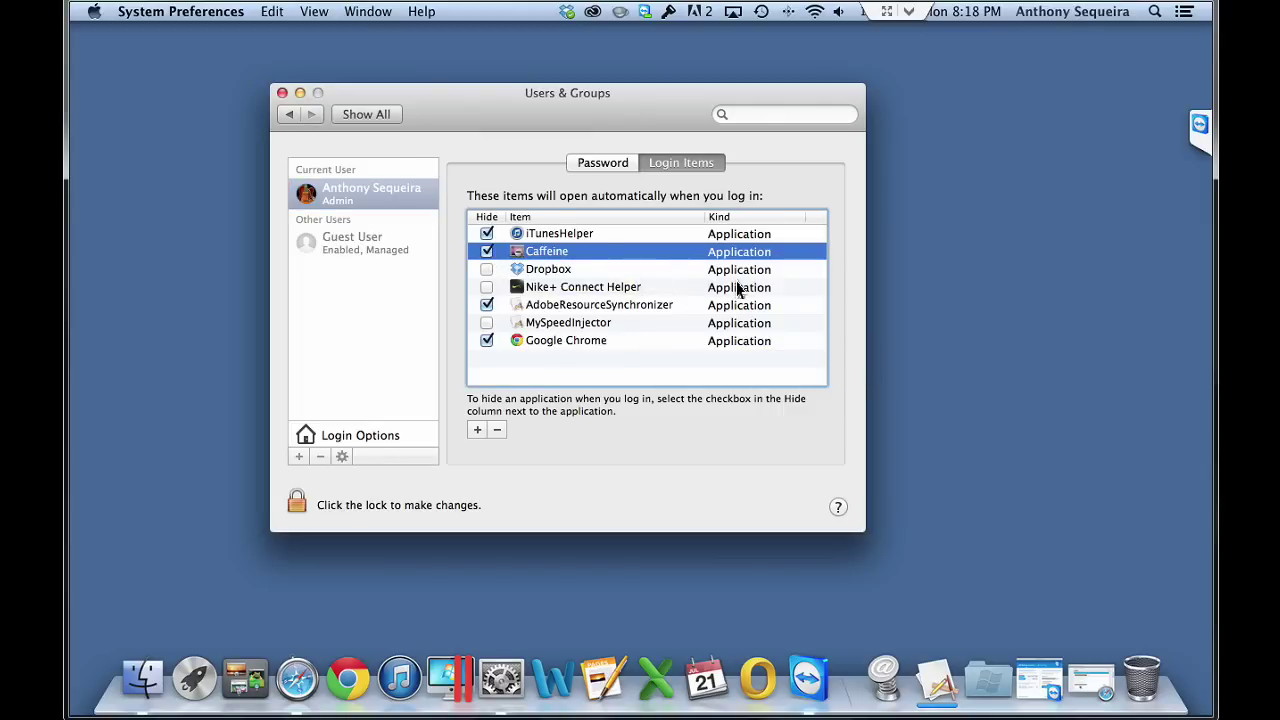
click(487, 269)
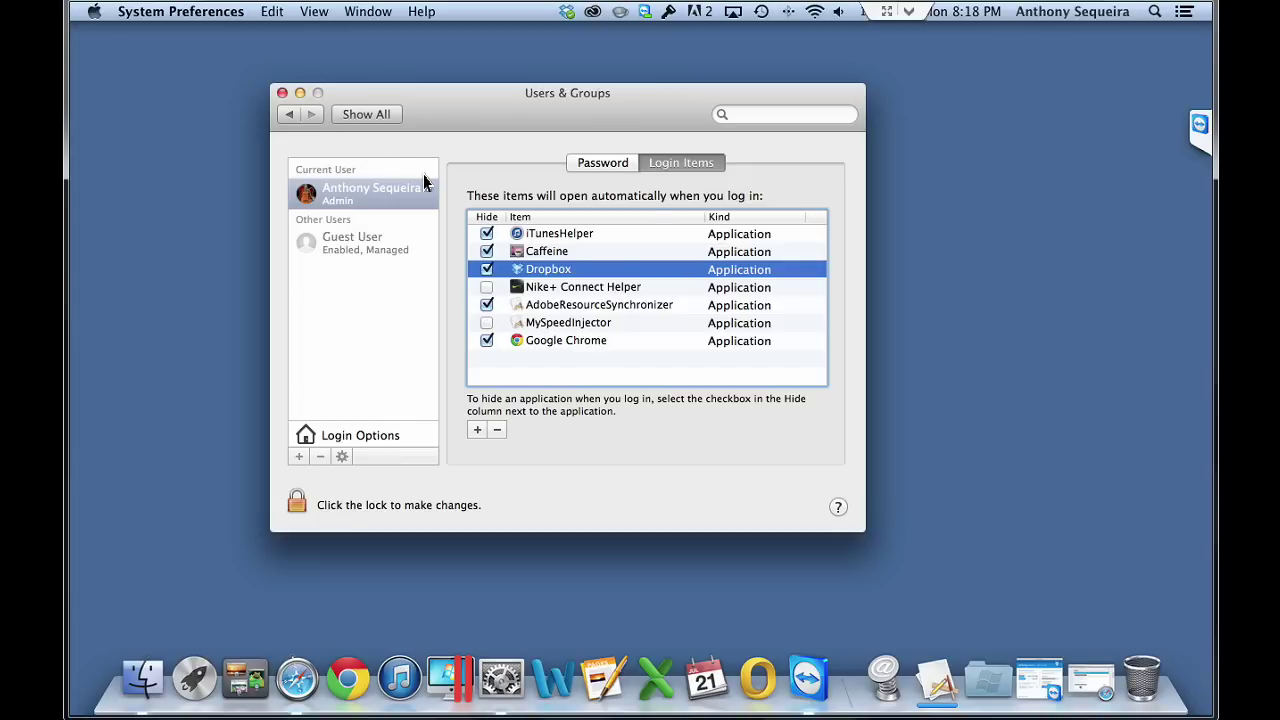
Remove Nike+ Connect Helper from the login items and close System Preferences.
click(546, 290)
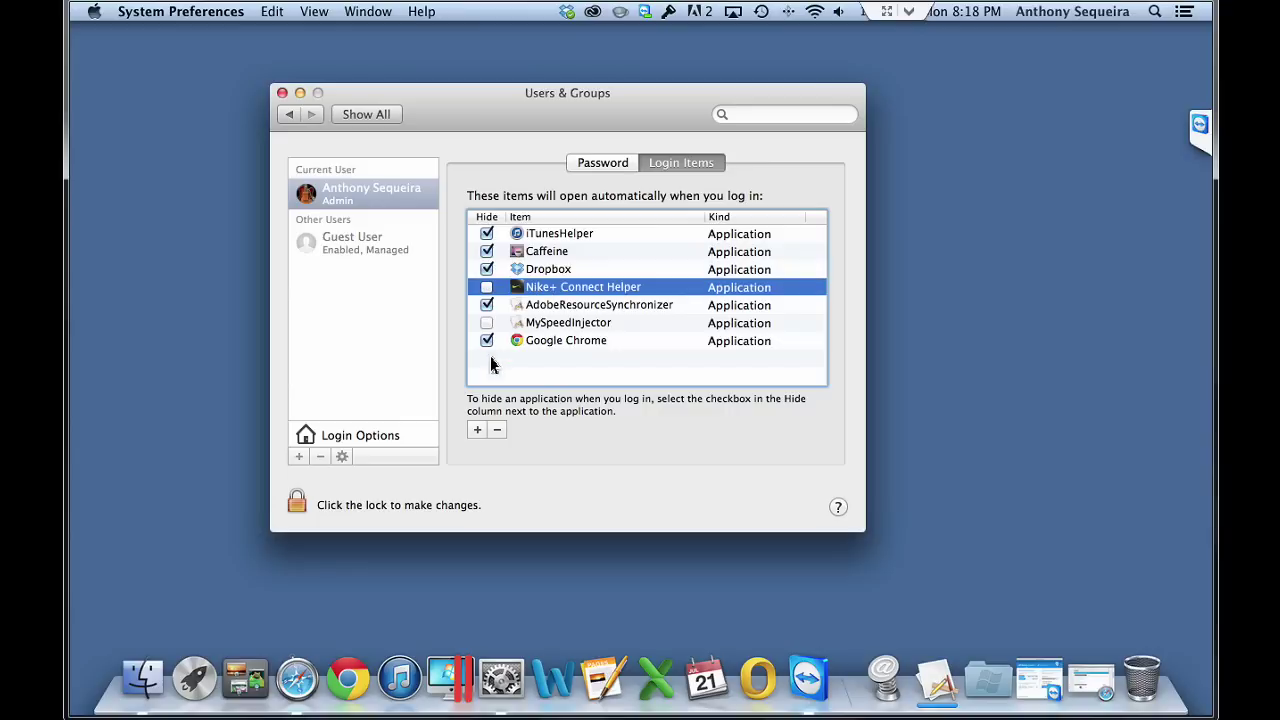
click(498, 432)
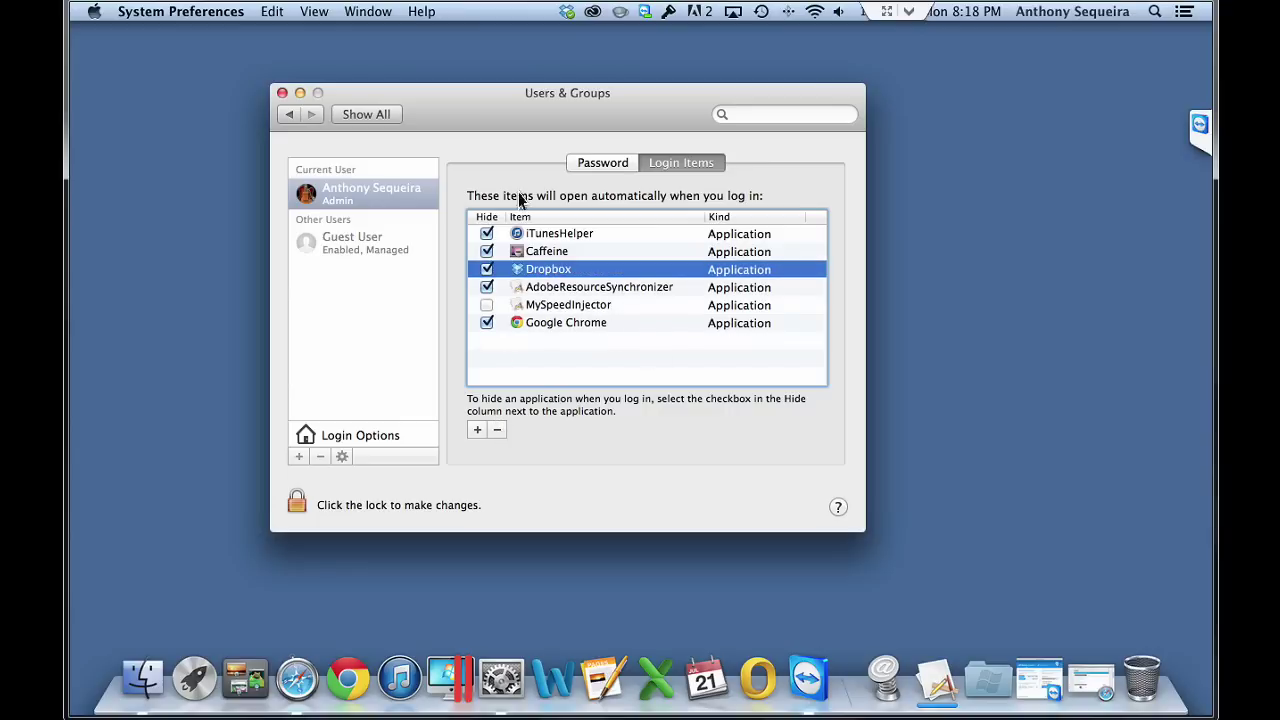
click(282, 93)
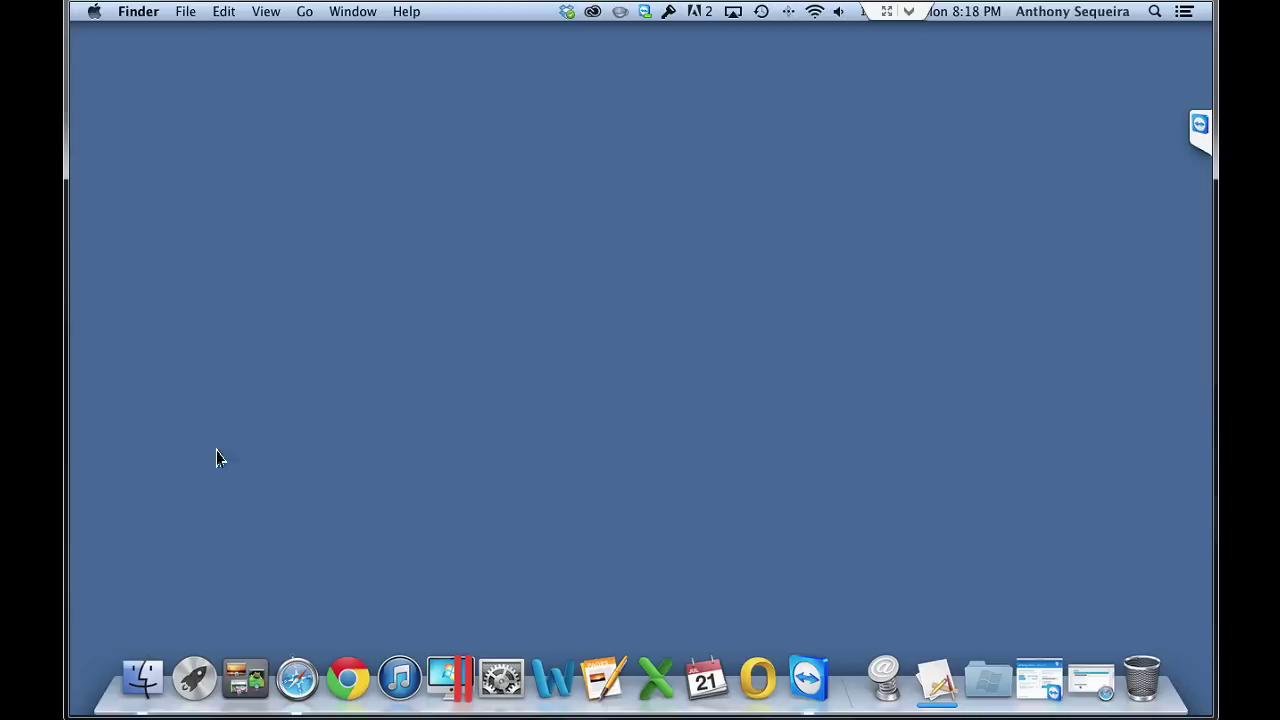
Launch AppCleaner and open a Finder window showing the Applications folder.
click(197, 680)
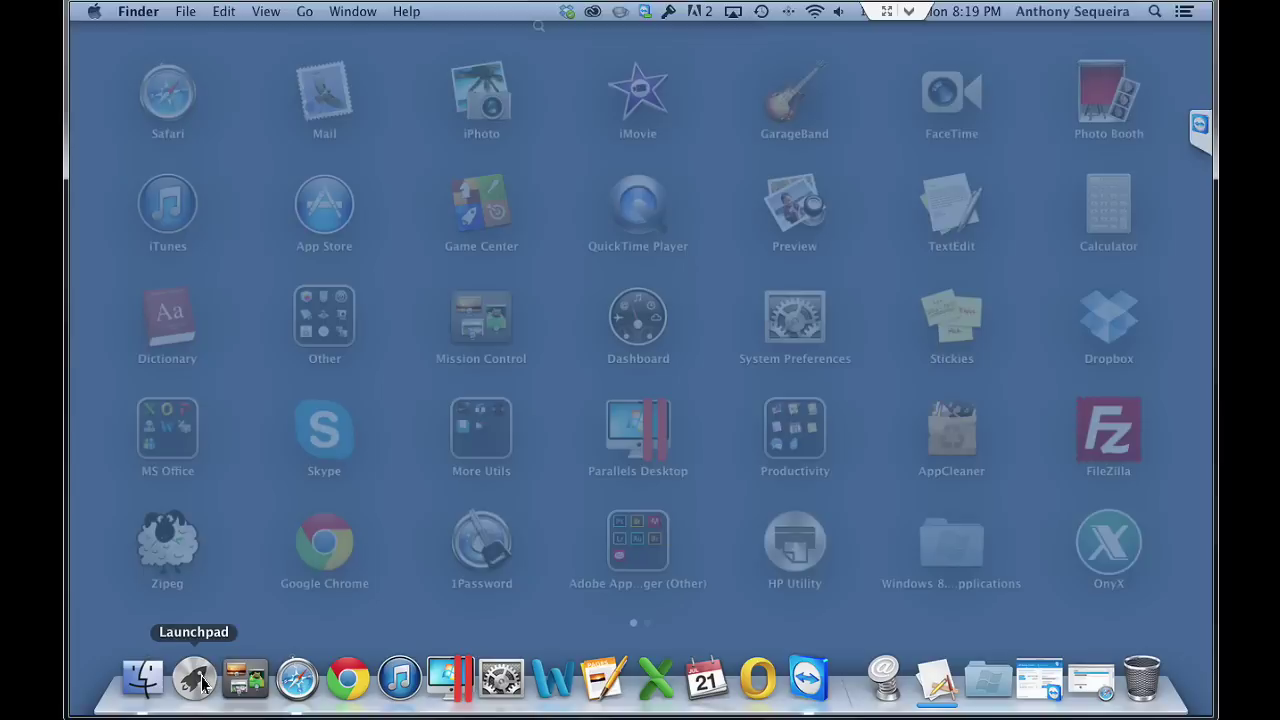
click(942, 430)
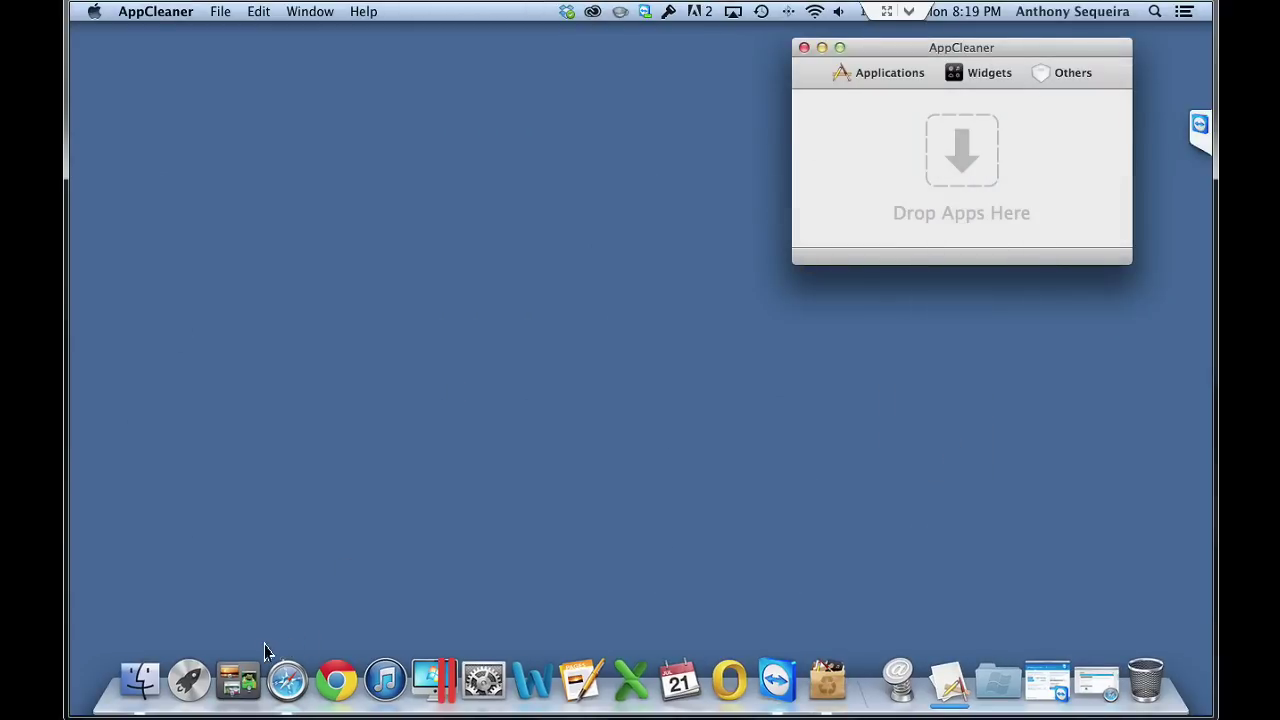
click(140, 680)
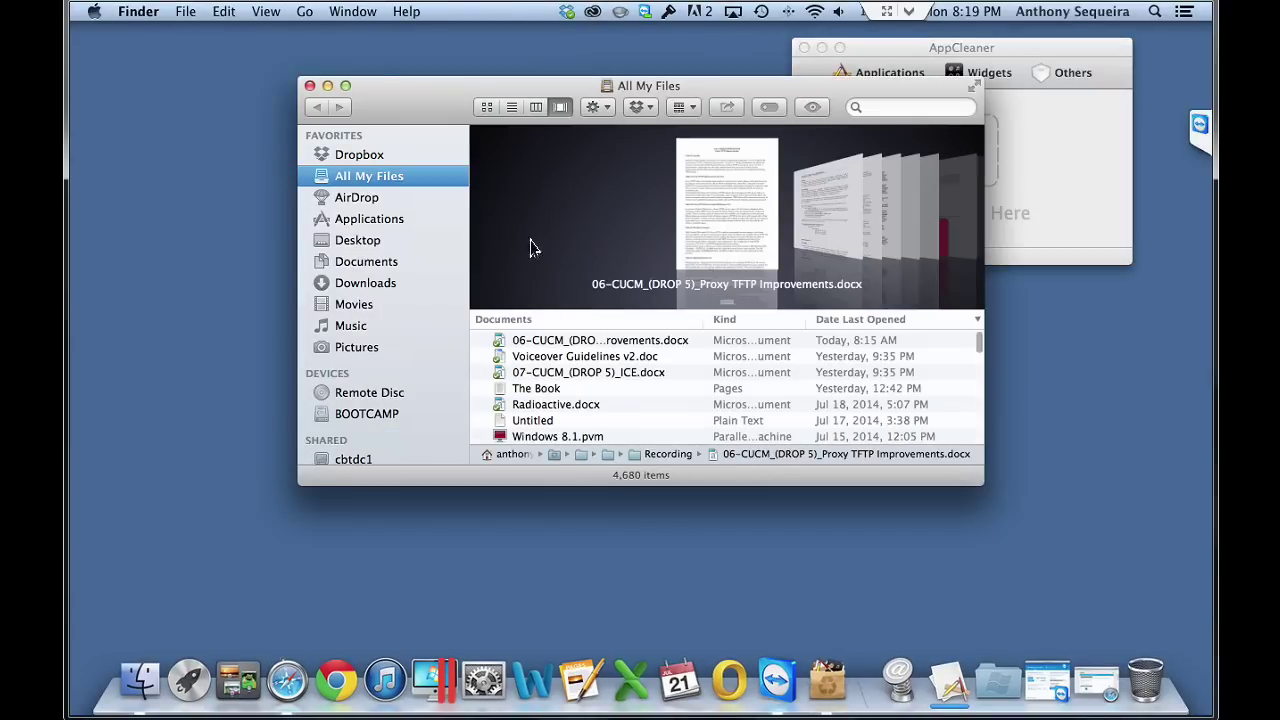
drag(454, 98, 292, 225)
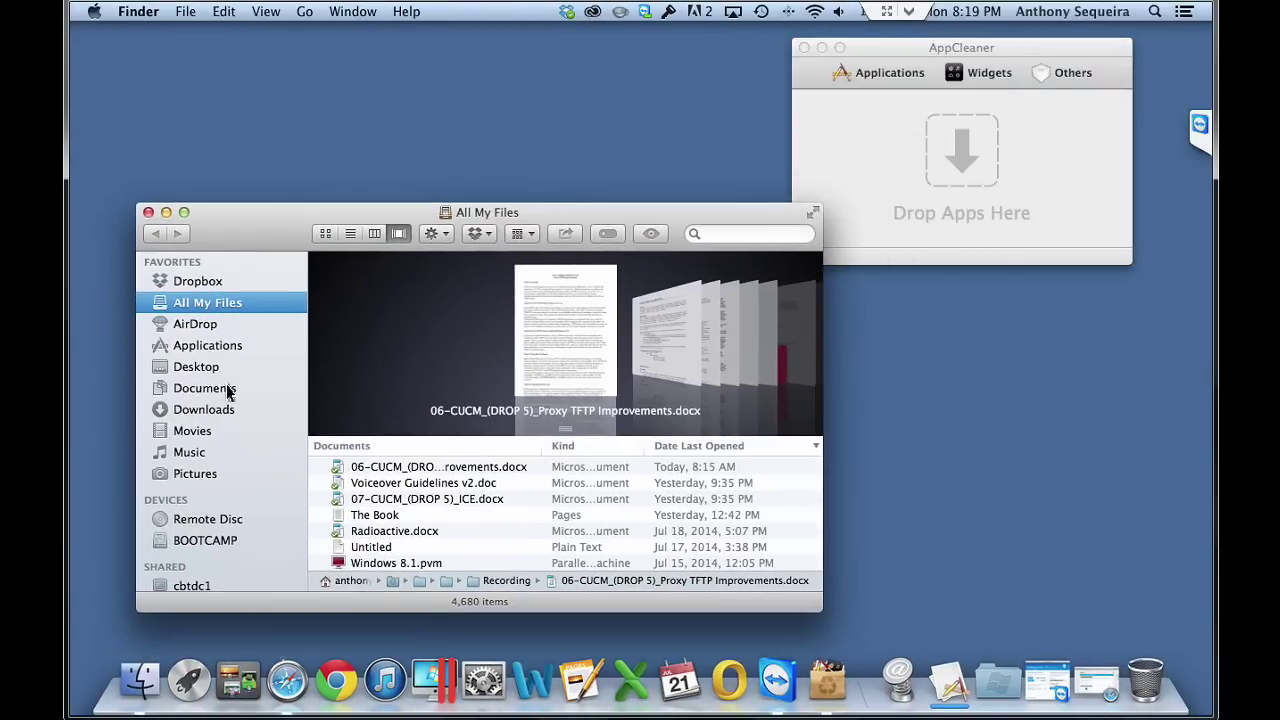
click(210, 347)
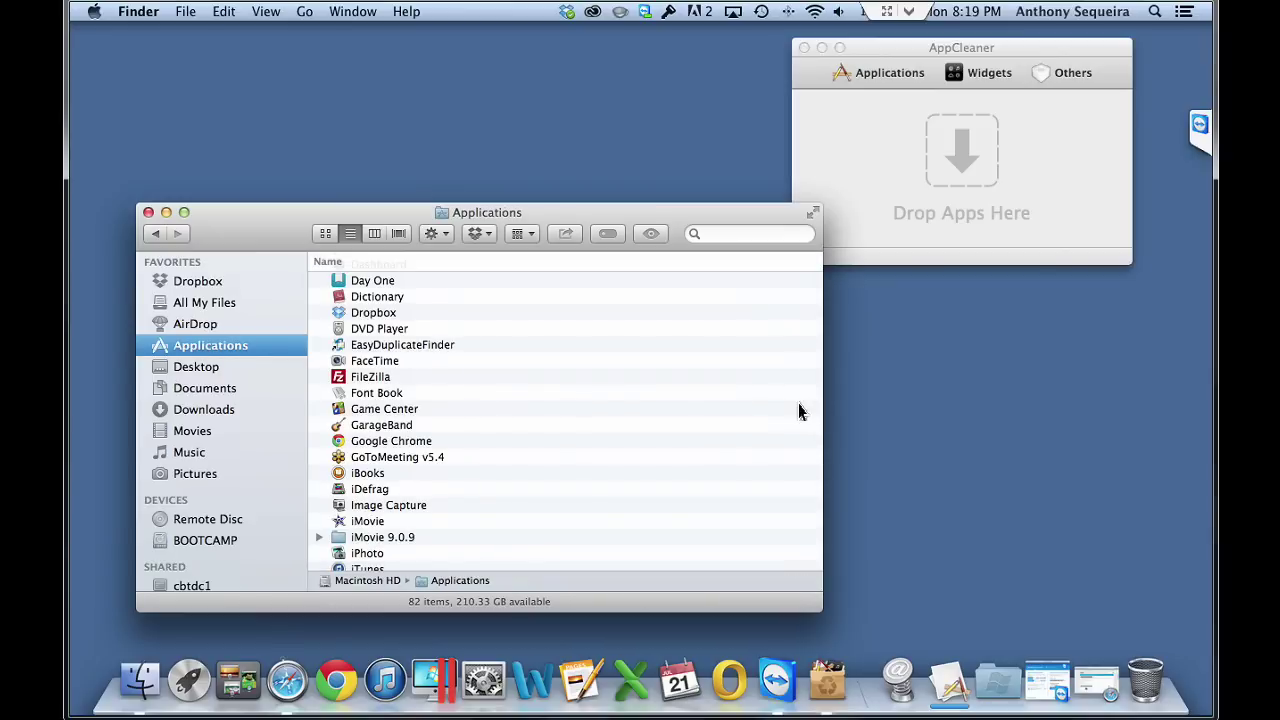
Drop Nike+ Connect onto AppCleaner and delete the app with its files.
click(803, 409)
scroll(771, 463, down, 10)
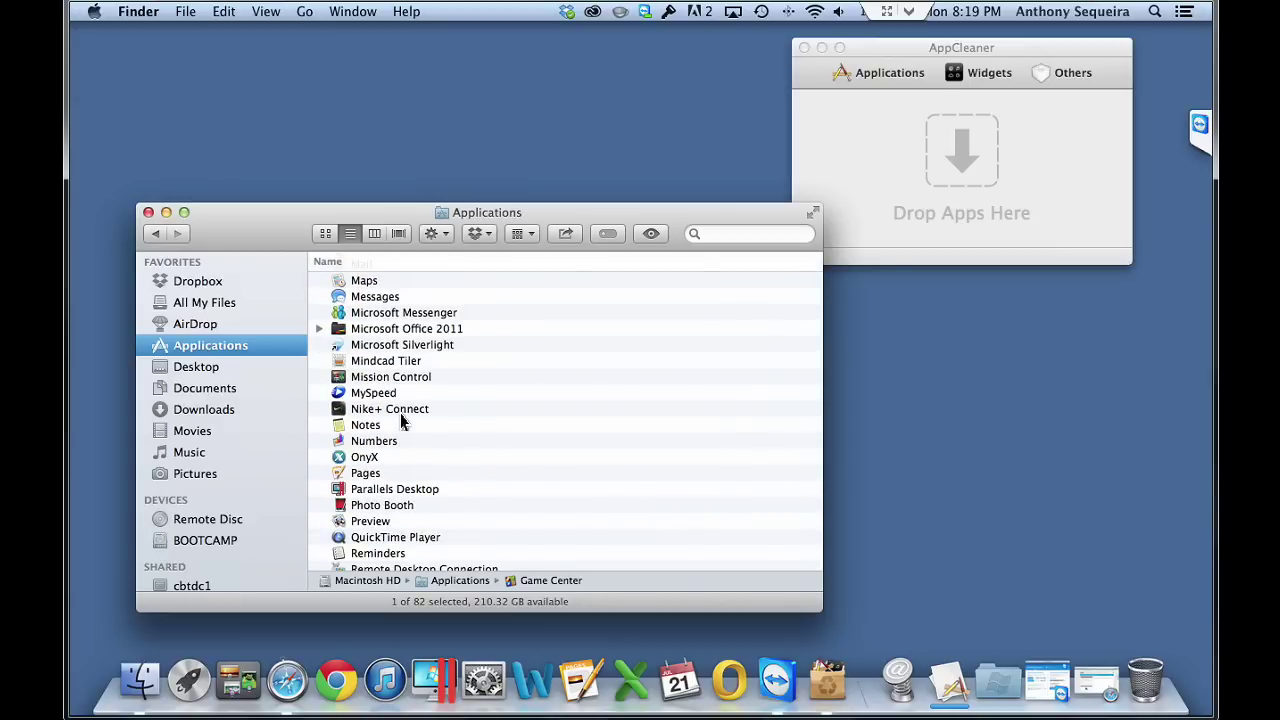
click(402, 414)
drag(525, 420, 963, 158)
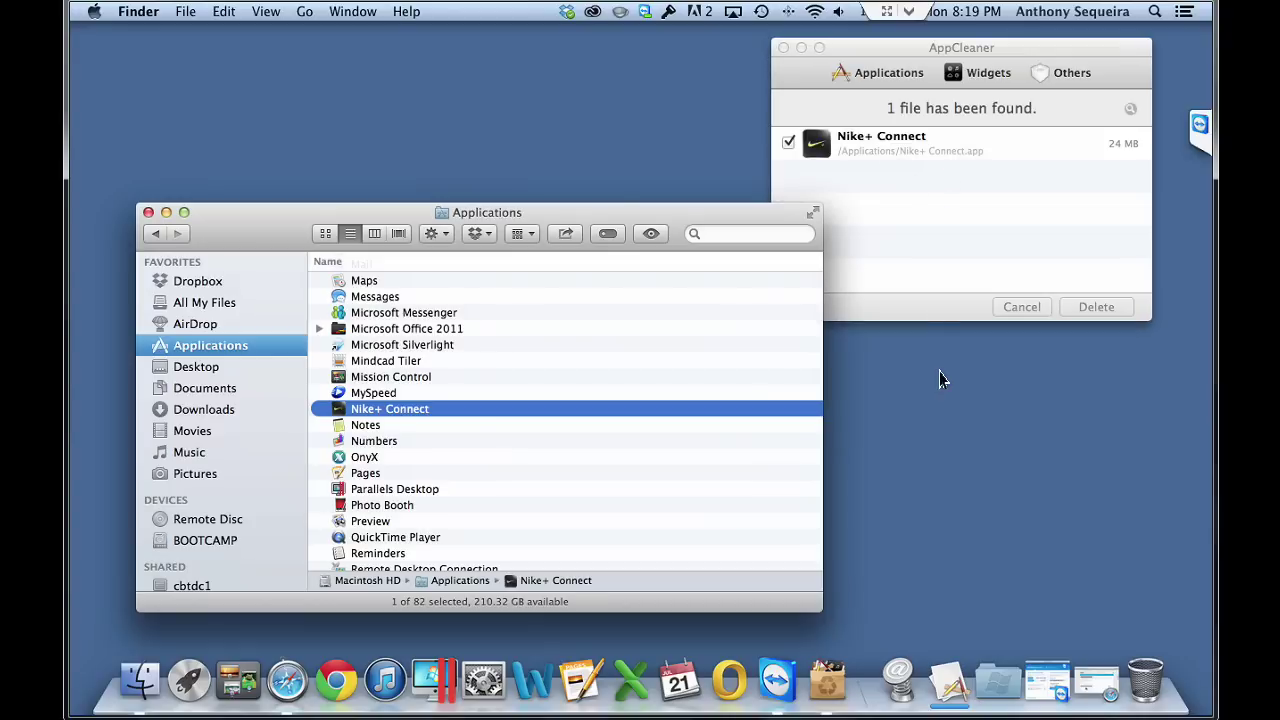
click(1098, 309)
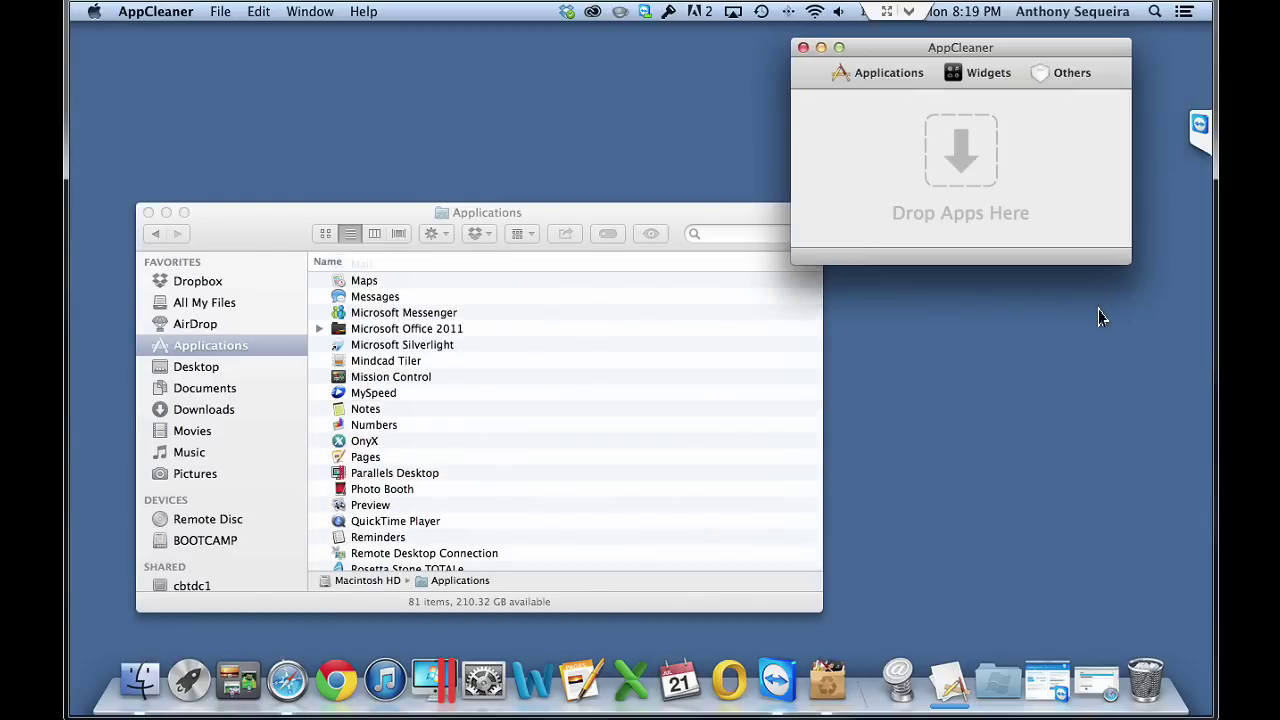
Quit AppCleaner, reposition the Finder window and show Documents' 8 items, browsing the View menu.
click(803, 48)
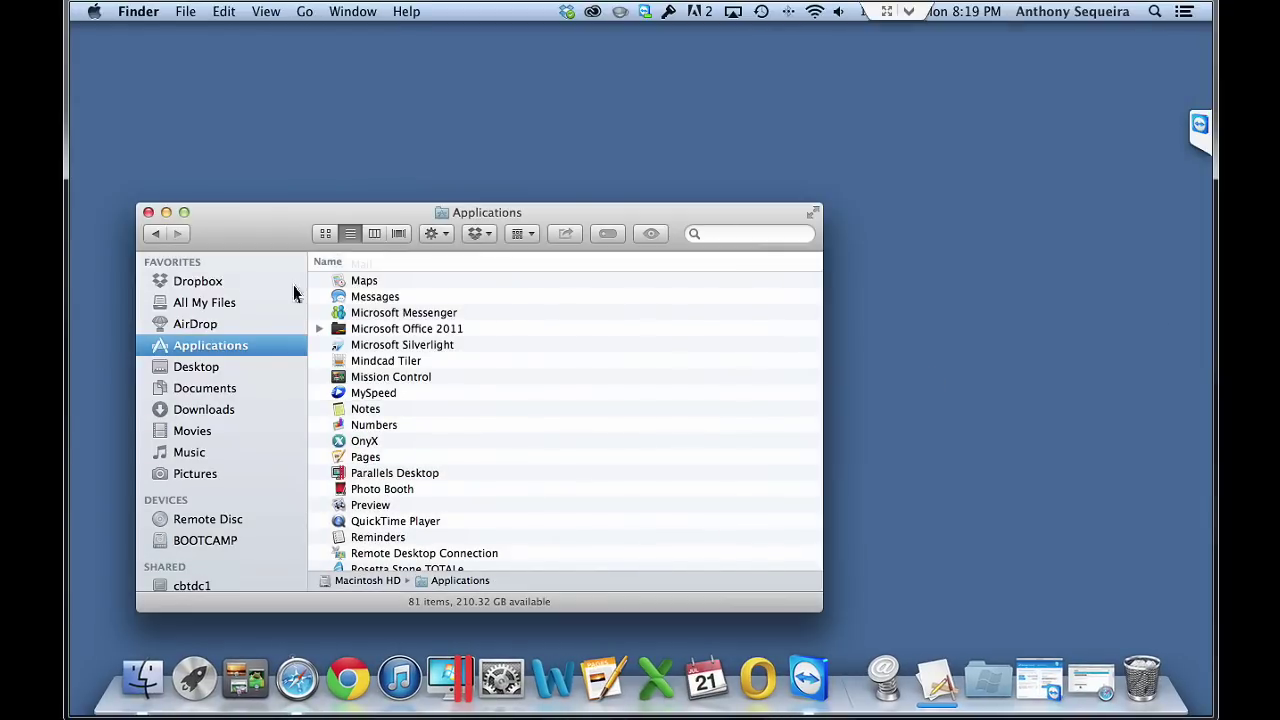
drag(268, 219, 422, 121)
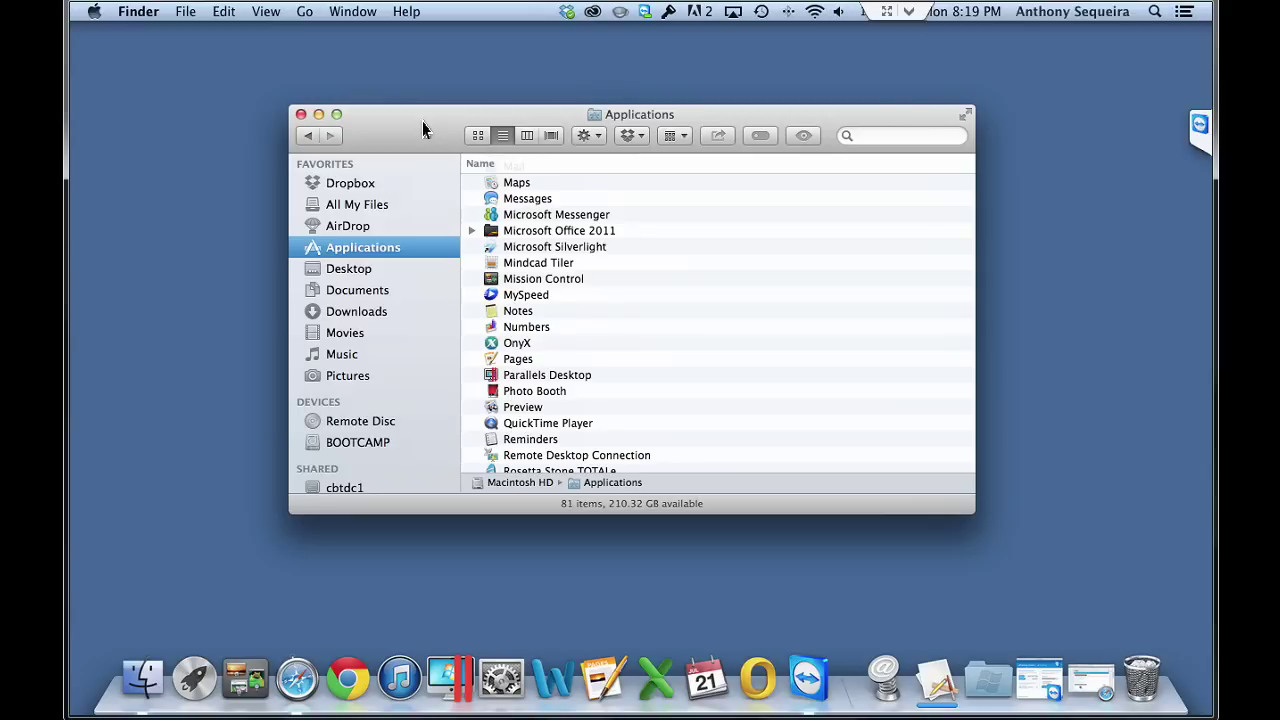
click(364, 292)
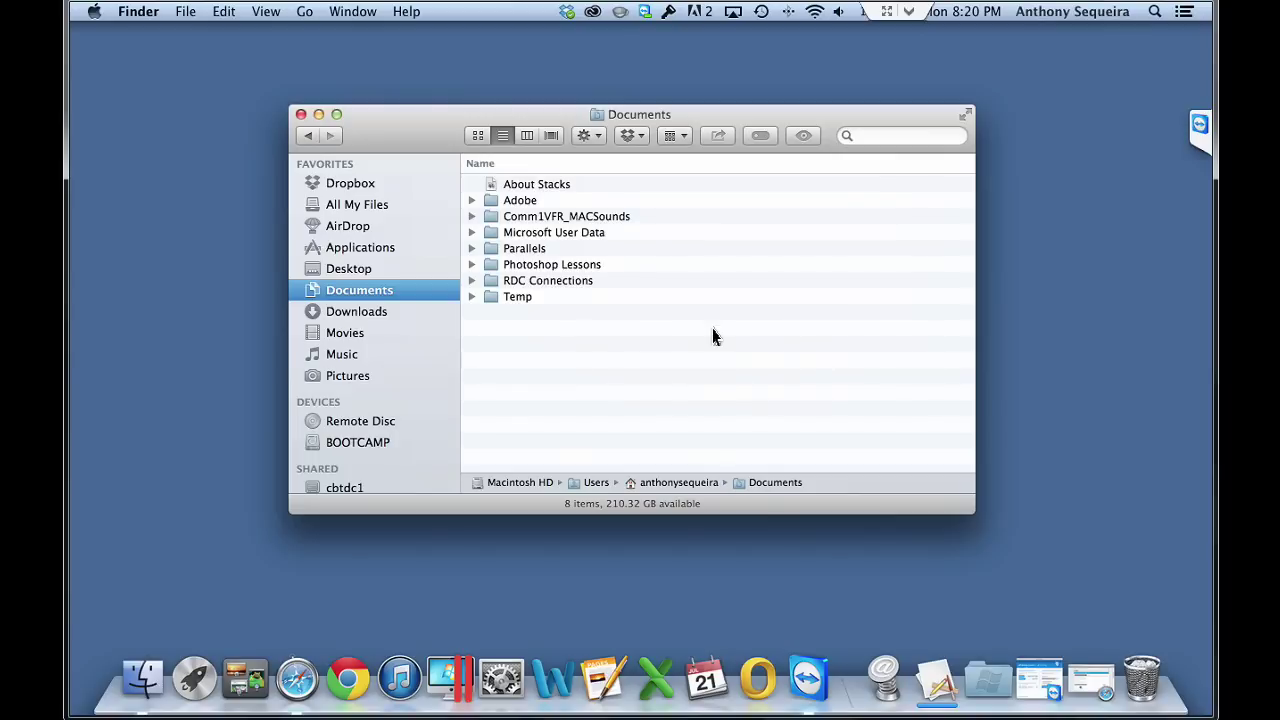
click(268, 12)
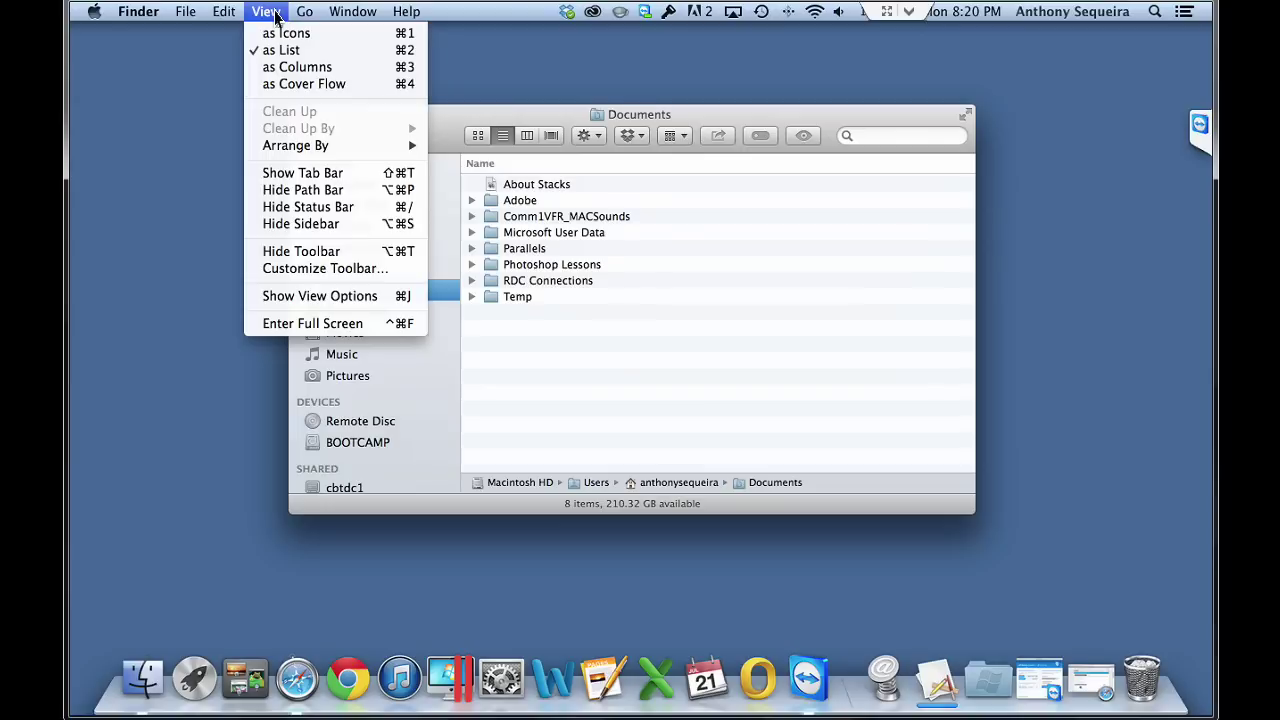
mouse_move(306, 14)
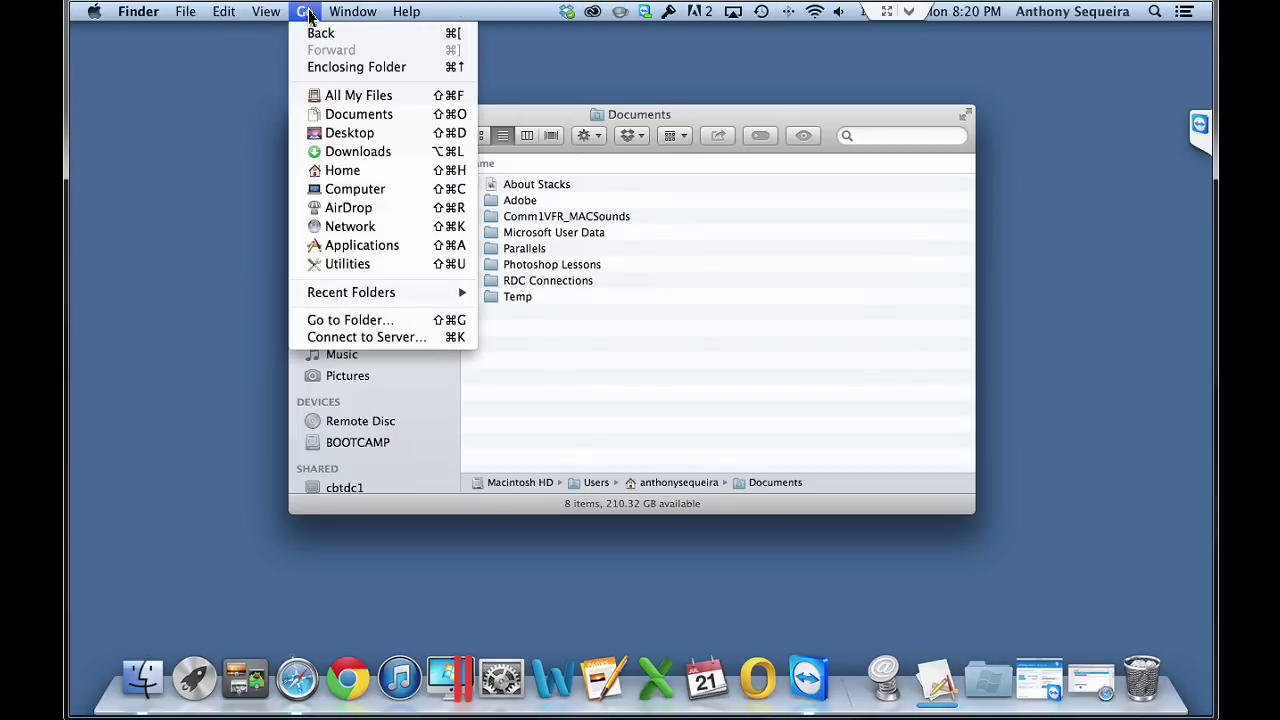
Get Info on Macintosh HD, centred on screen: 399.3 GB capacity, 210.32 GB available.
click(370, 189)
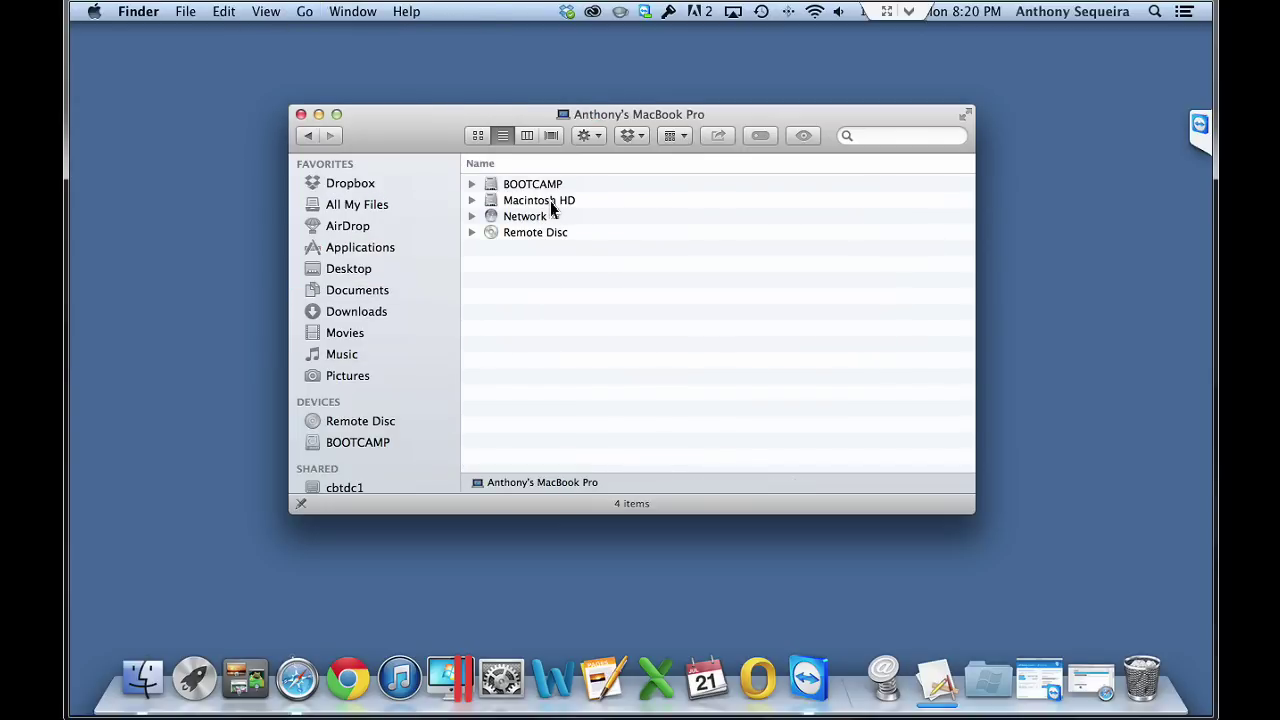
right_click(551, 207)
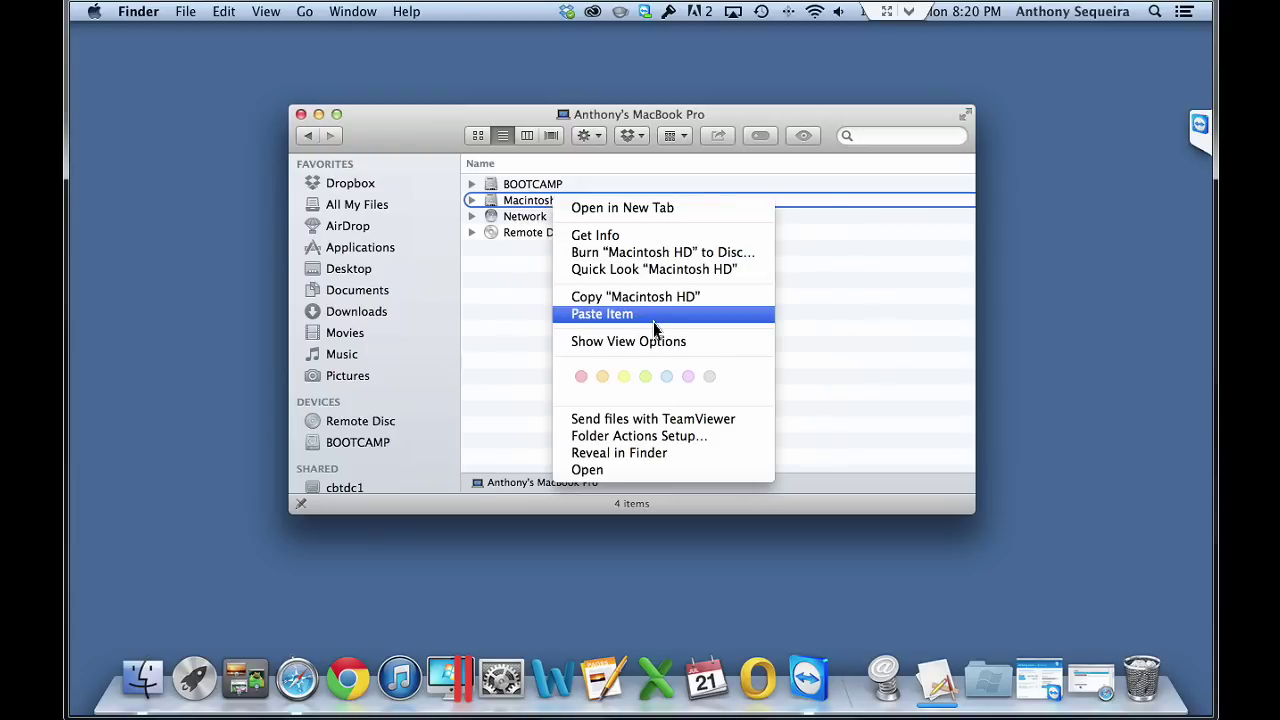
click(621, 241)
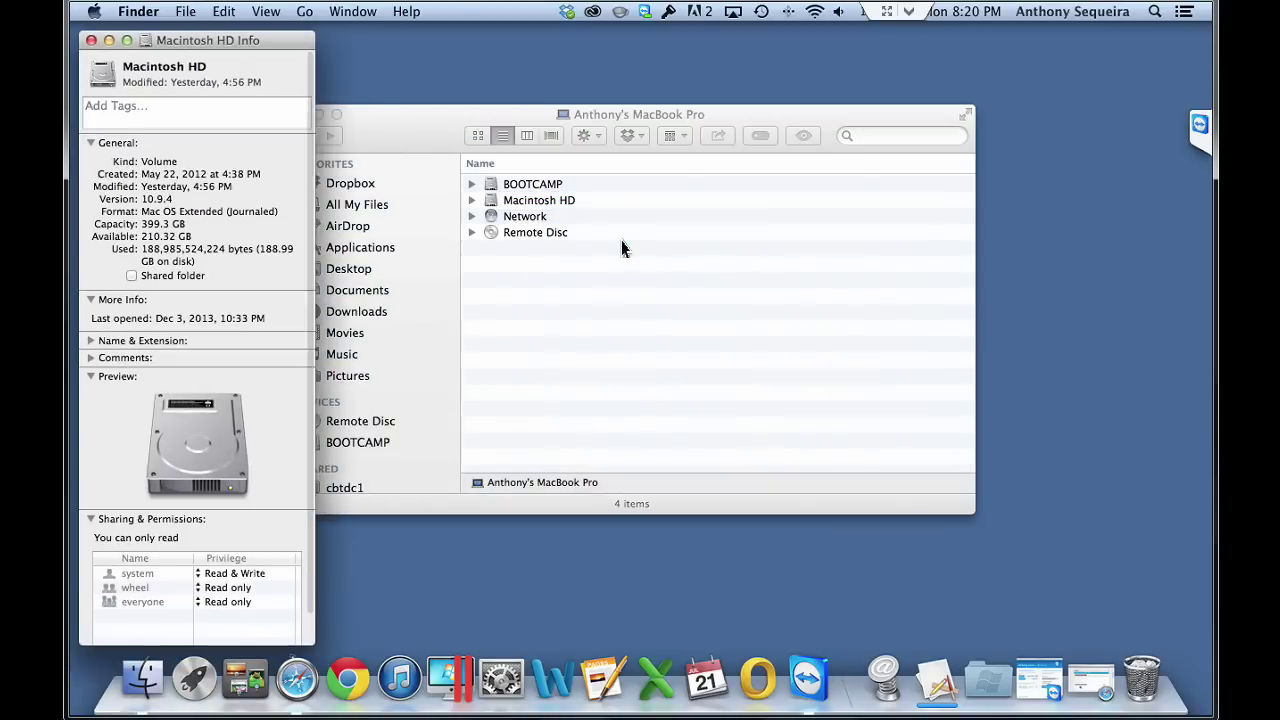
drag(245, 46, 720, 59)
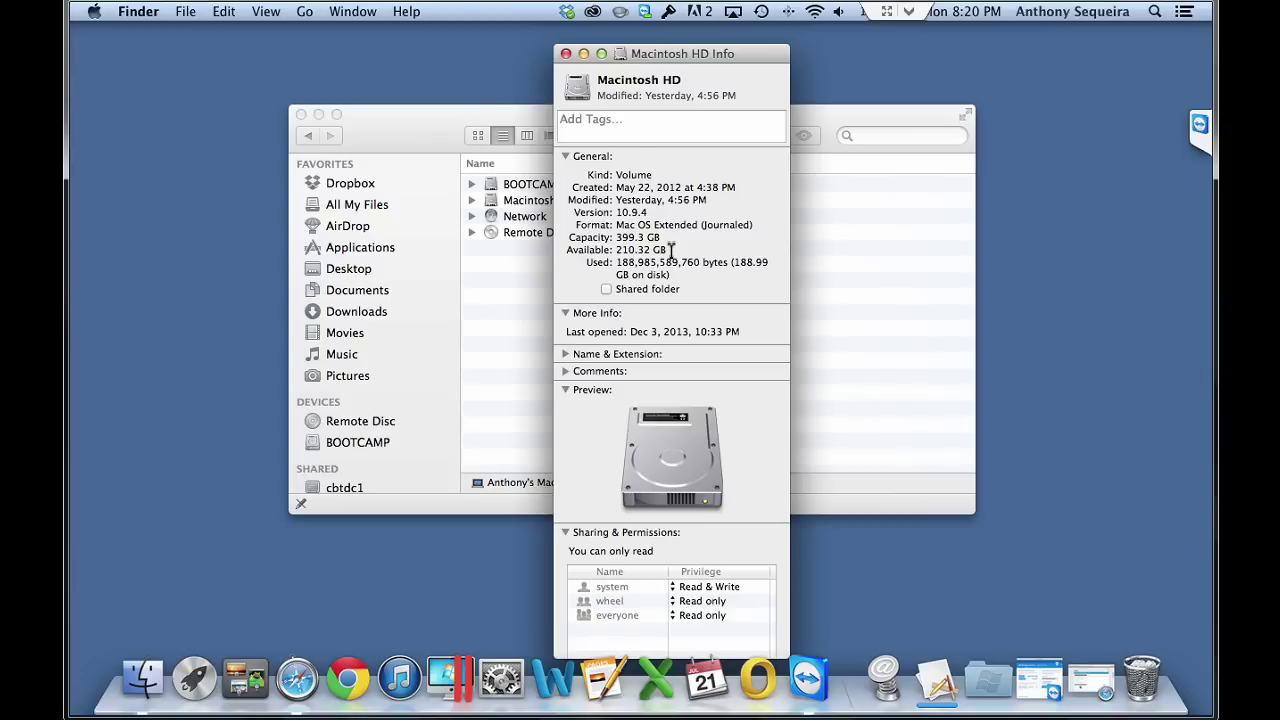
Close the Macintosh HD Info window, glance at Dropbox, and return to Documents.
click(566, 54)
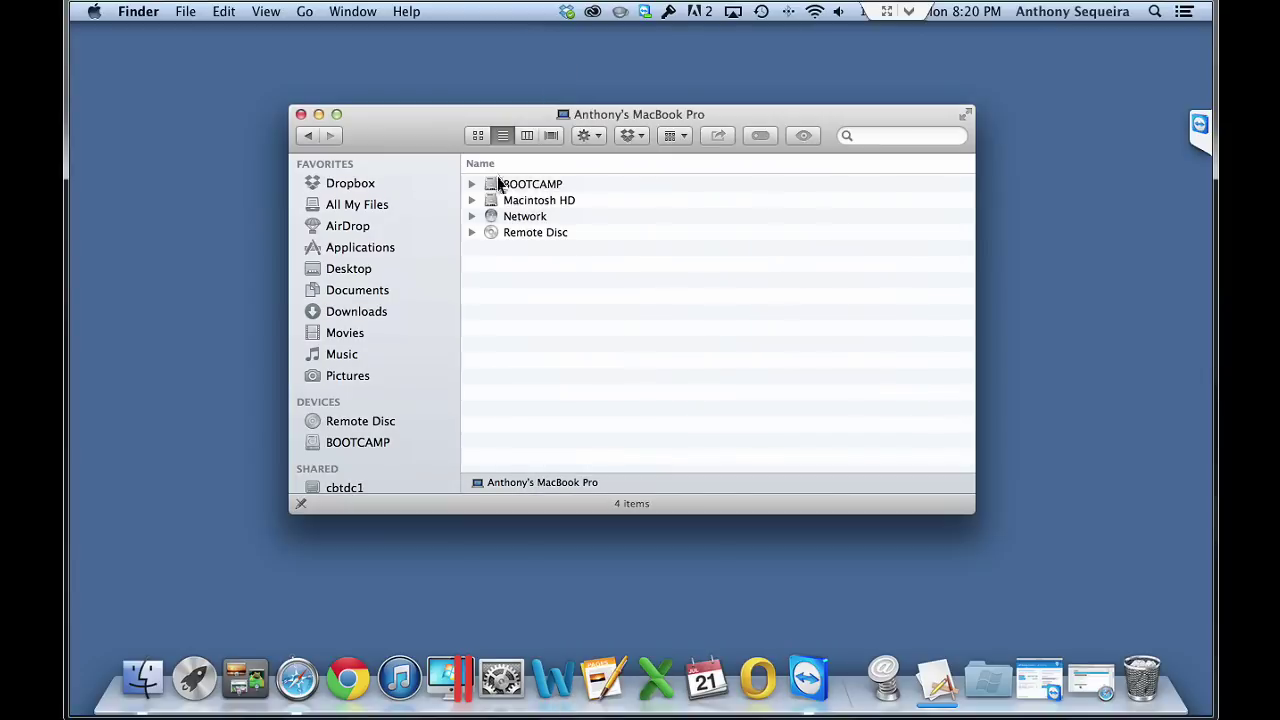
click(374, 291)
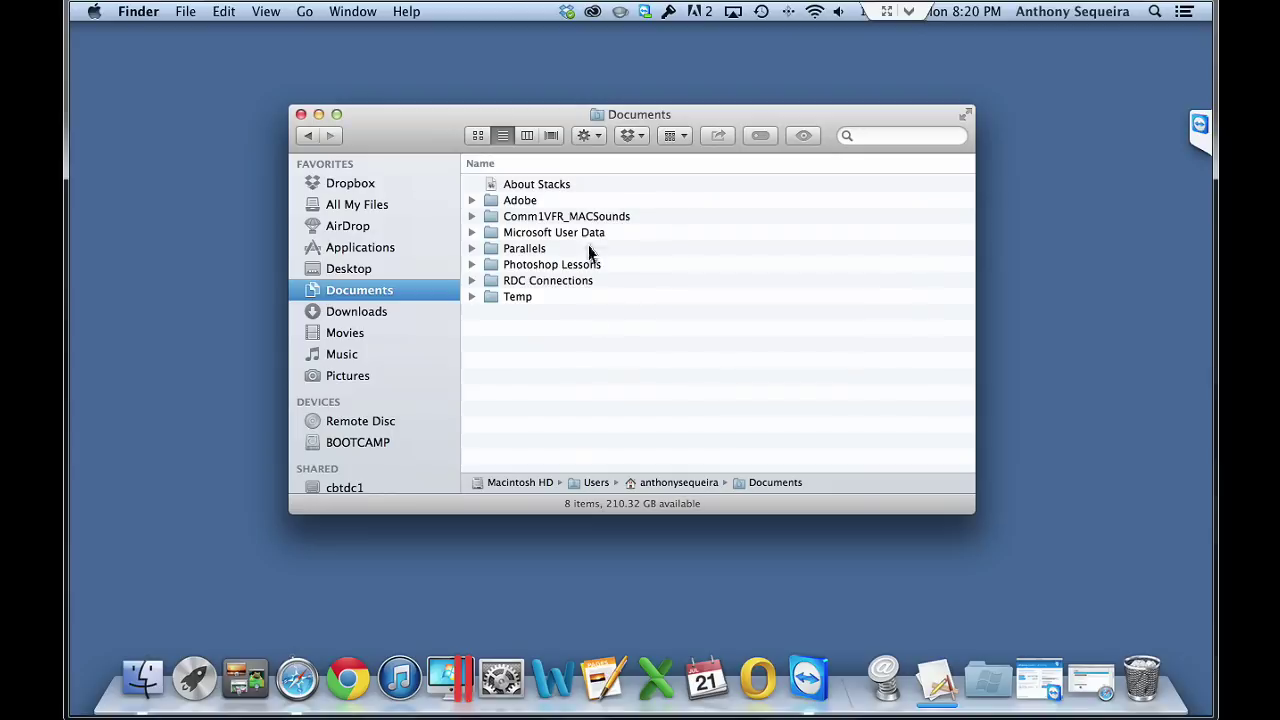
click(353, 188)
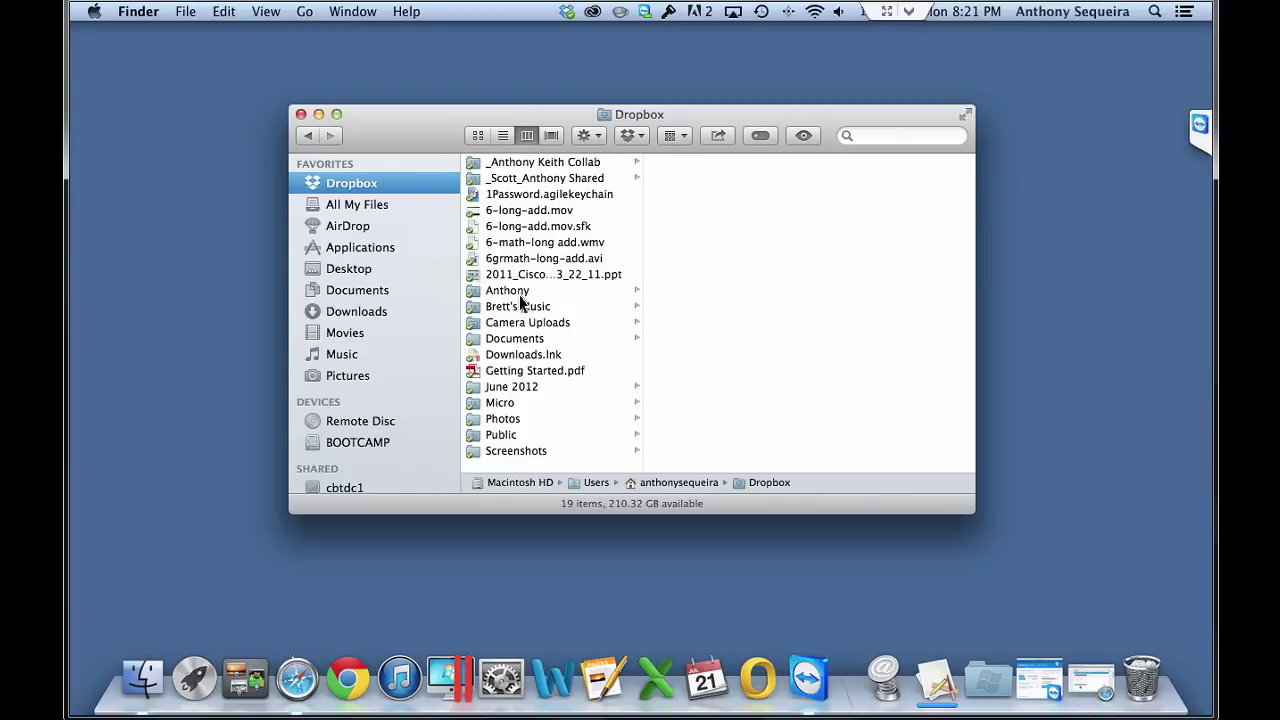
click(357, 292)
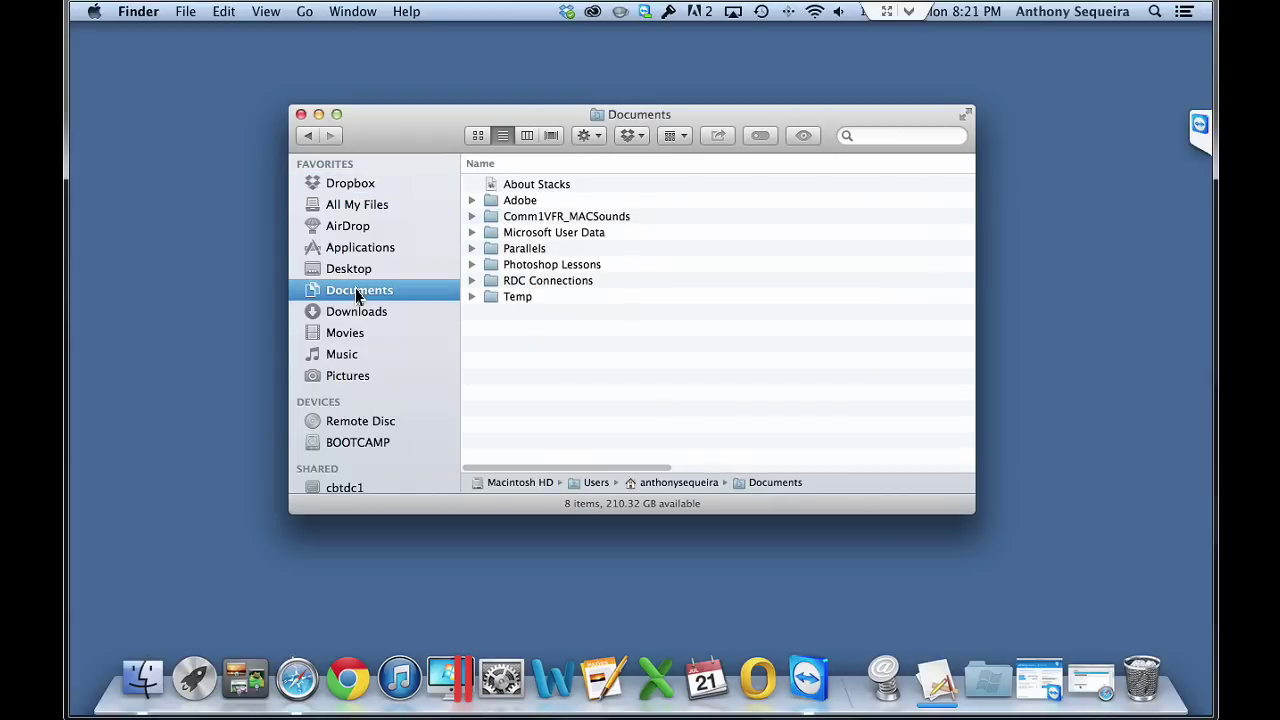
Launch iDefrag from the second page of Launchpad.
click(195, 680)
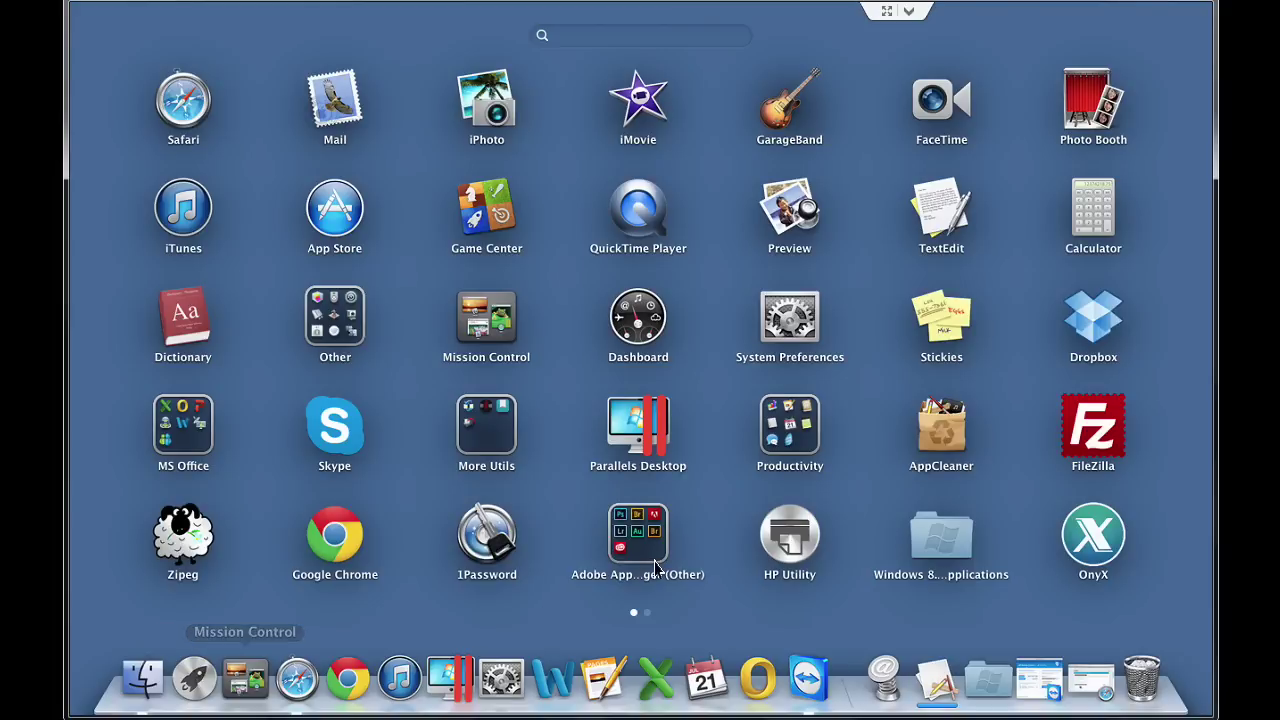
click(648, 614)
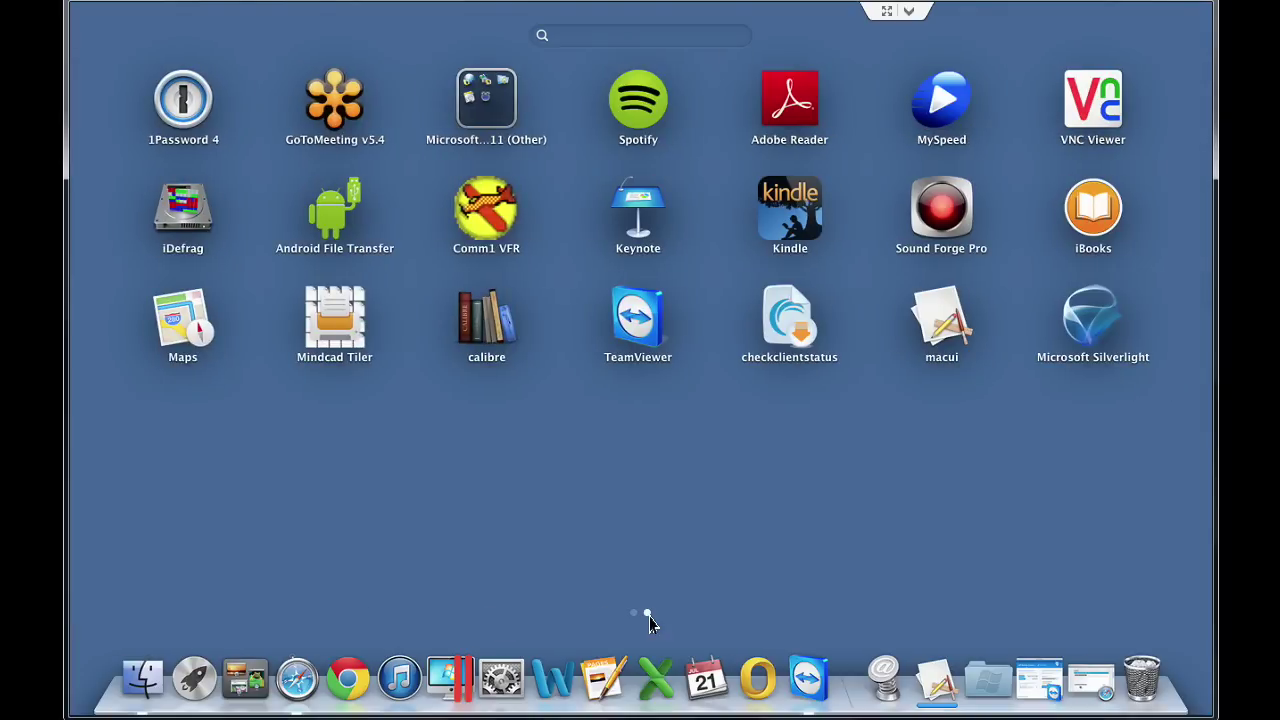
click(193, 220)
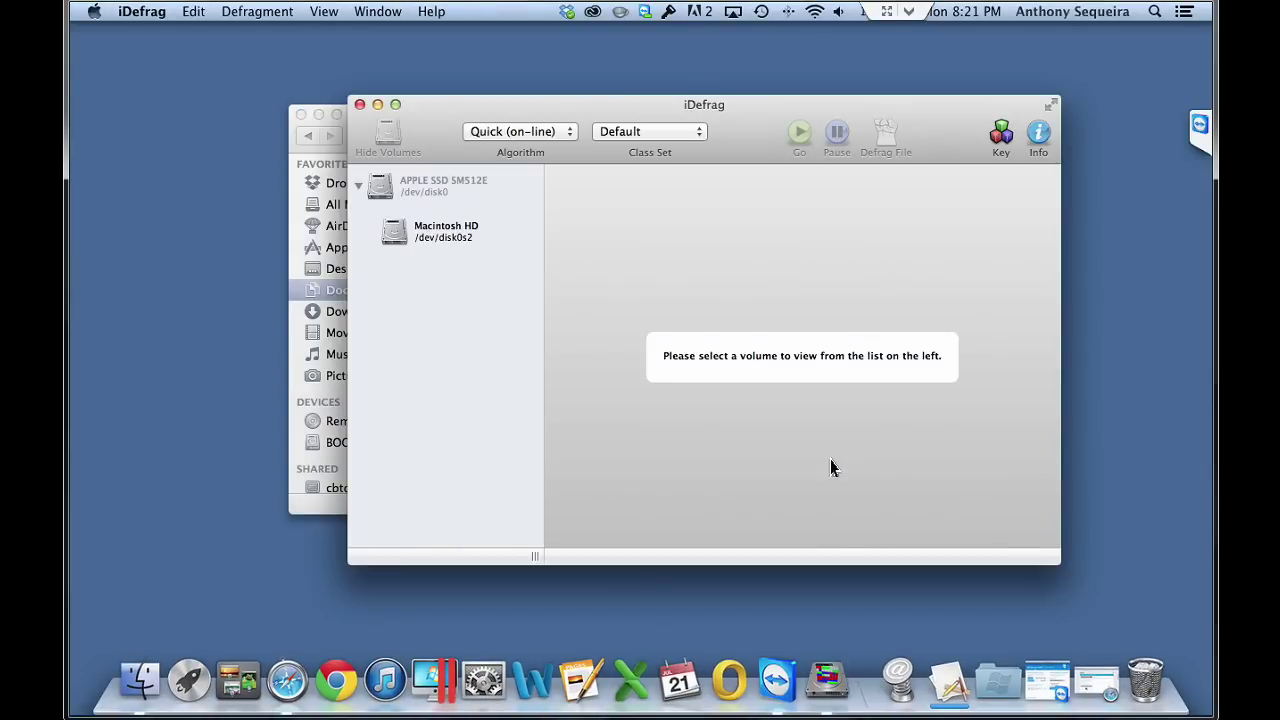
Select Macintosh HD in iDefrag and unlock it with the administrator password.
click(463, 229)
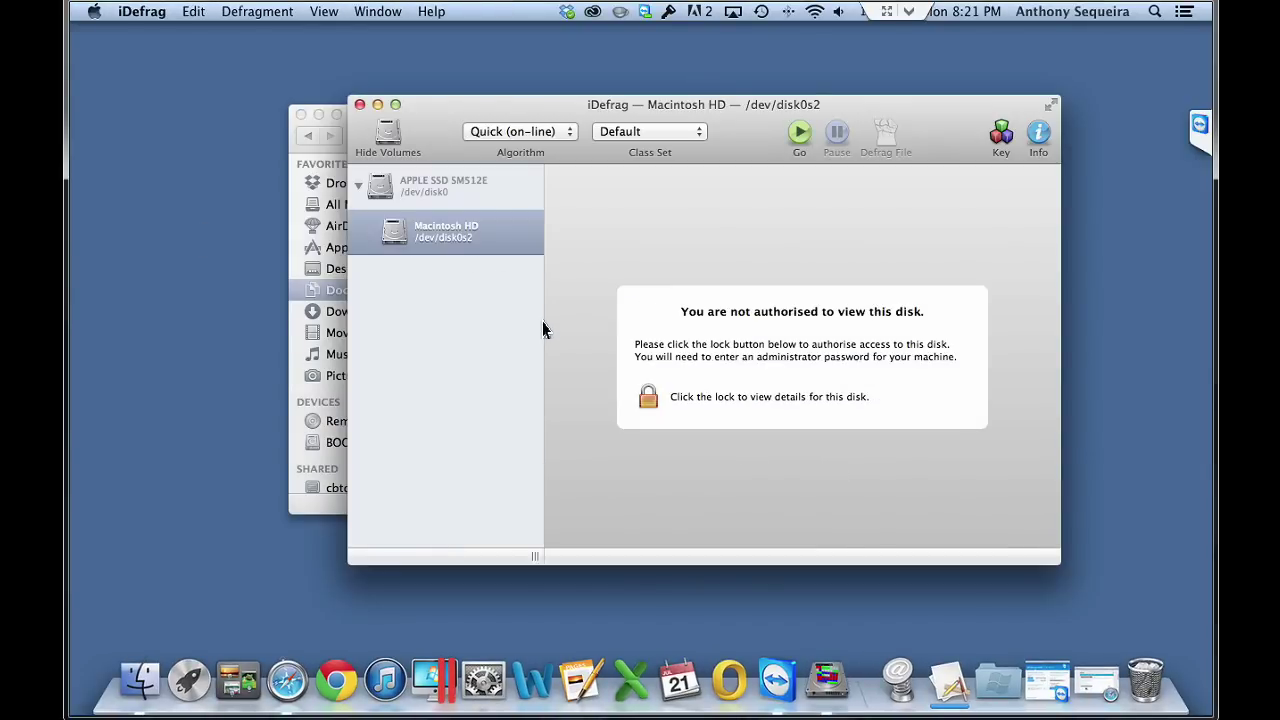
click(650, 405)
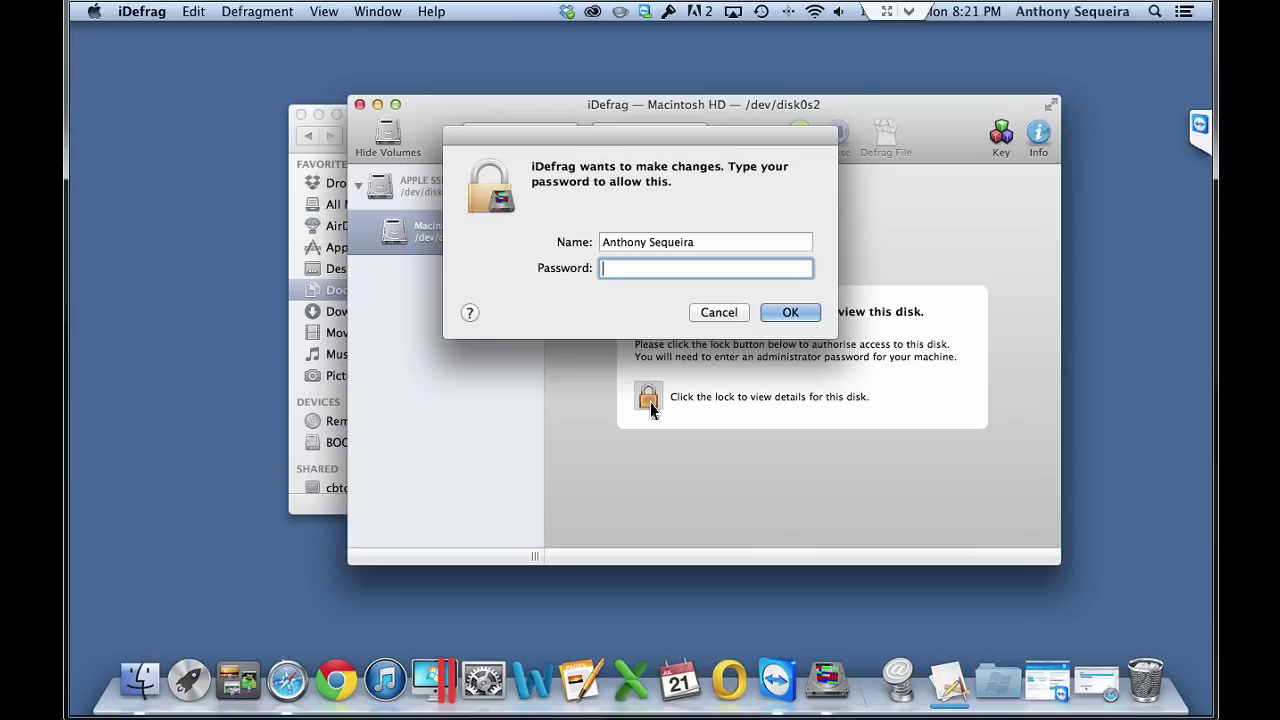
text(••••••••••)
key(Return)
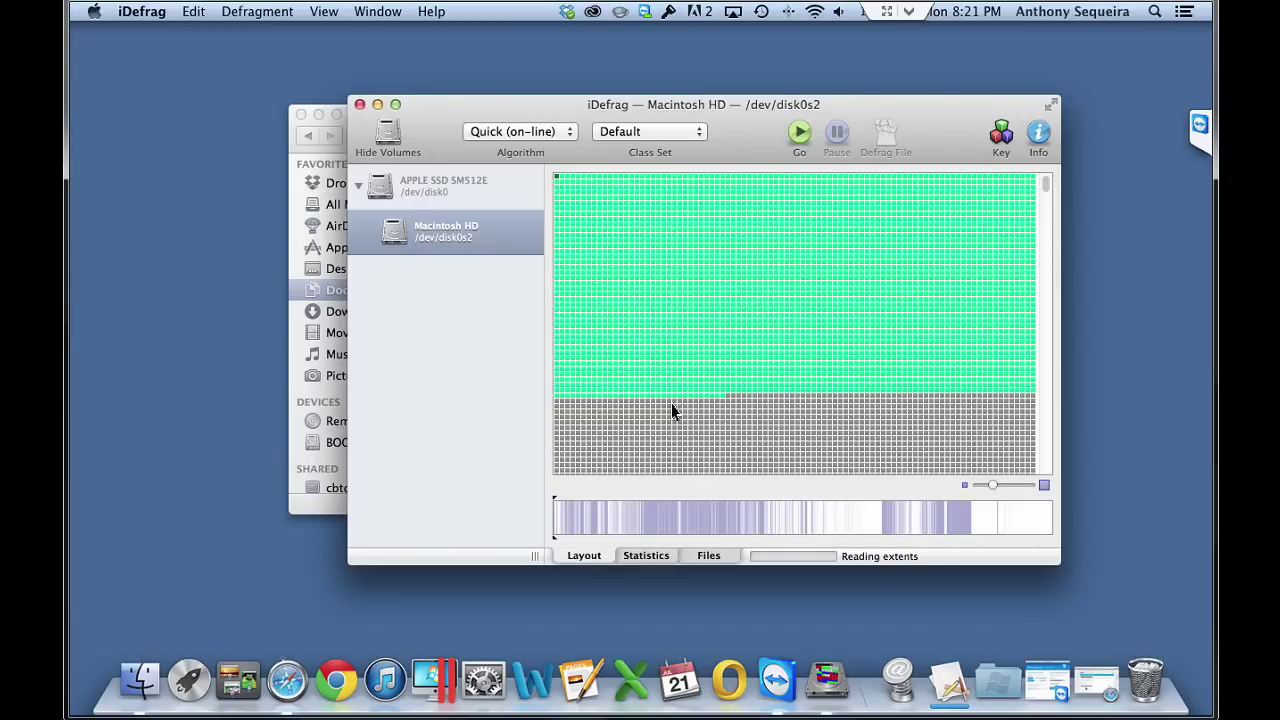
Review the Class Set and Algorithm options, keep Quick (on-line), and close iDefrag.
click(677, 133)
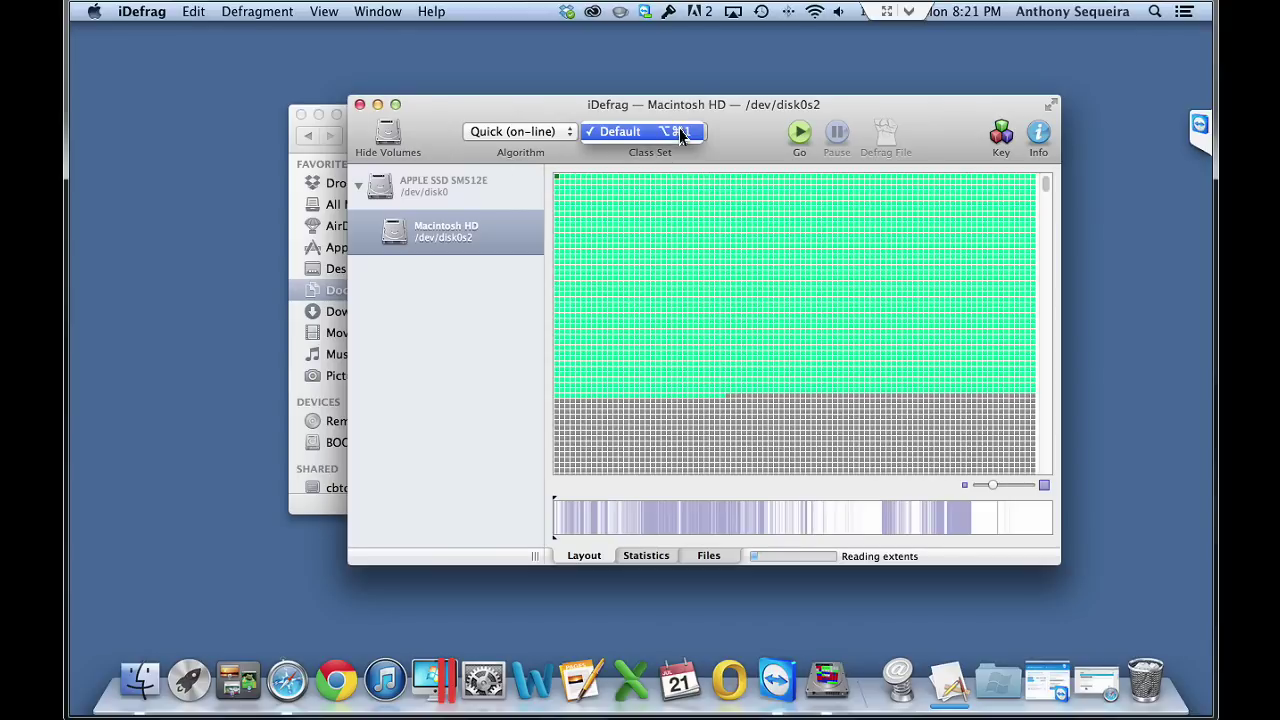
click(570, 140)
click(522, 137)
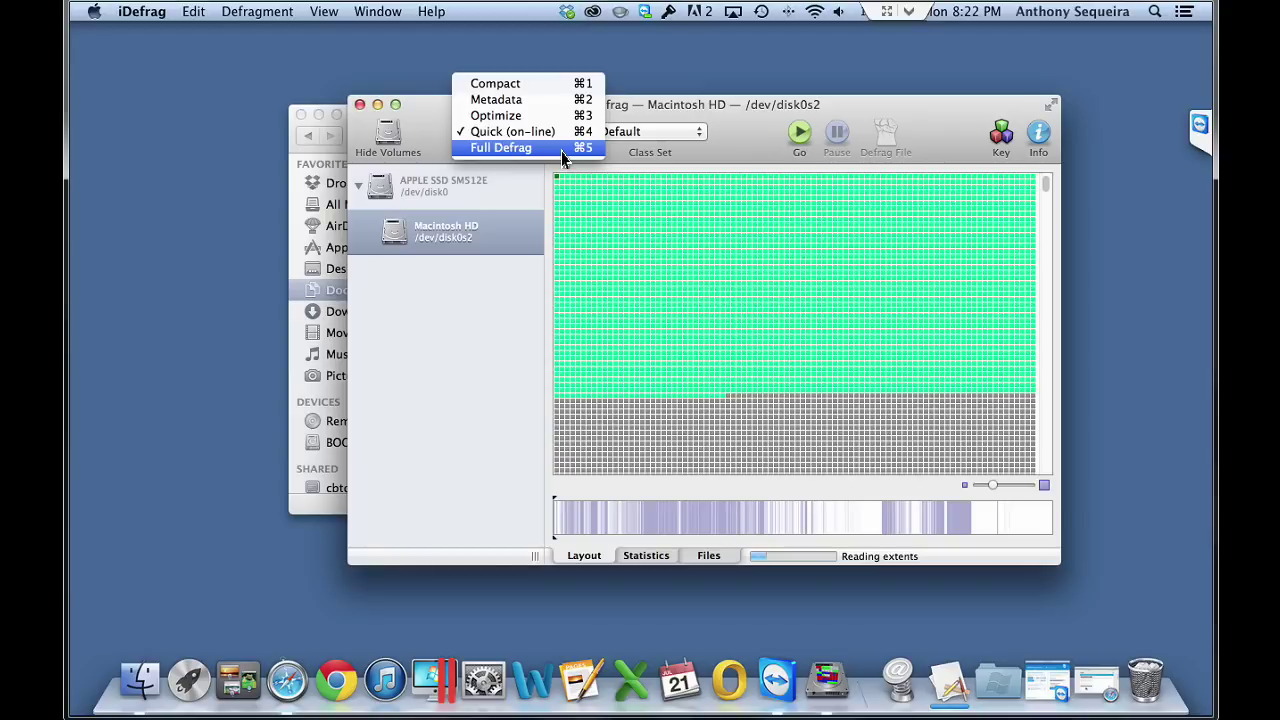
click(548, 134)
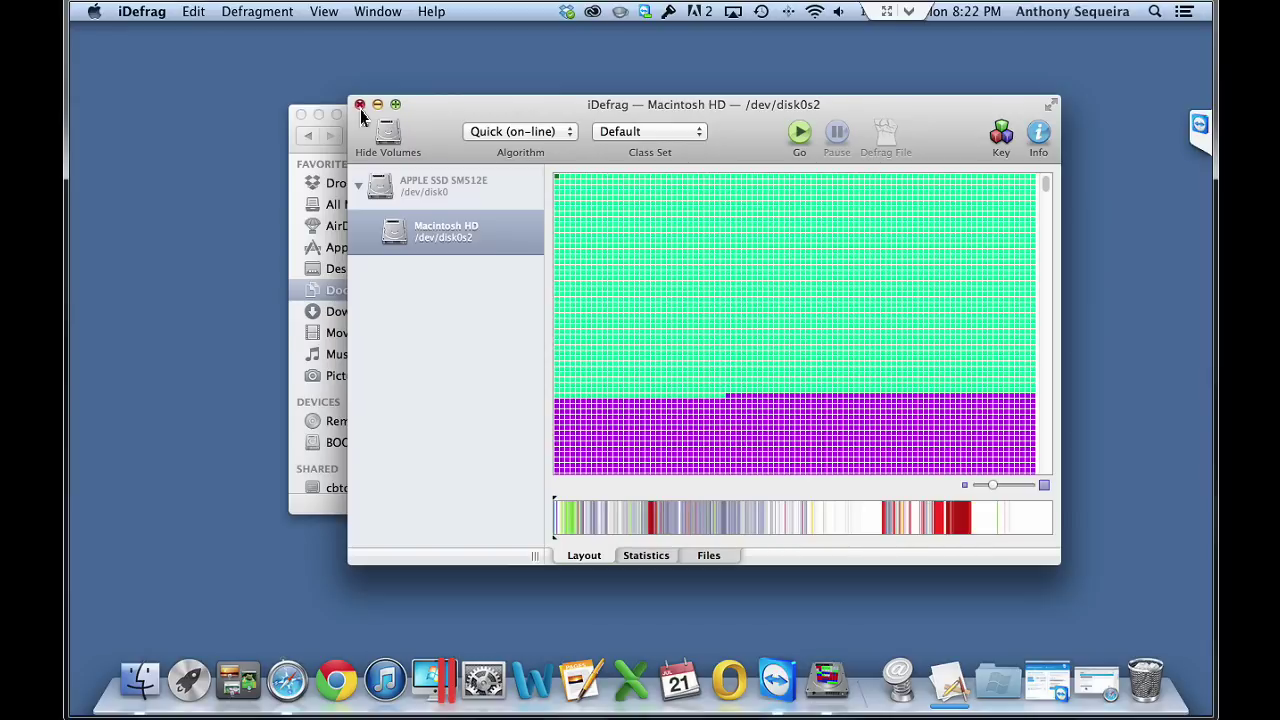
click(360, 105)
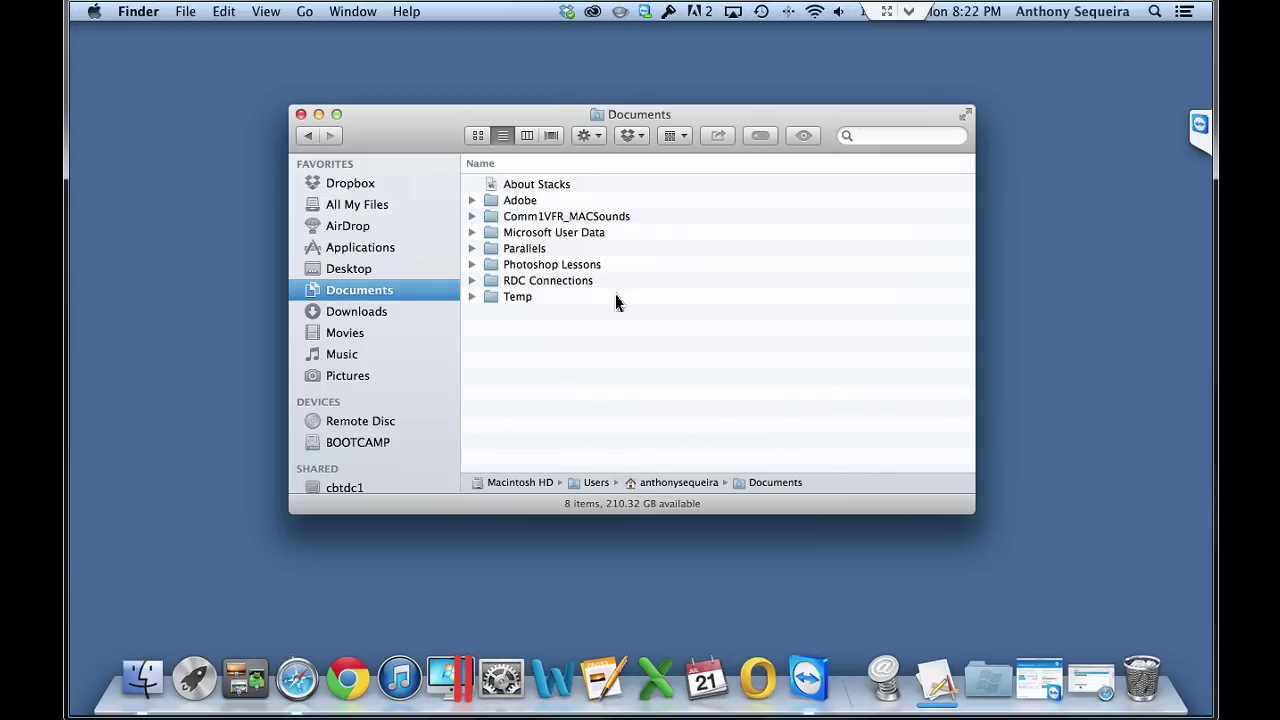
Close Finder, open Disk Utility from Launchpad's Other group, view Macintosh HD's First Aid, then quit.
click(301, 115)
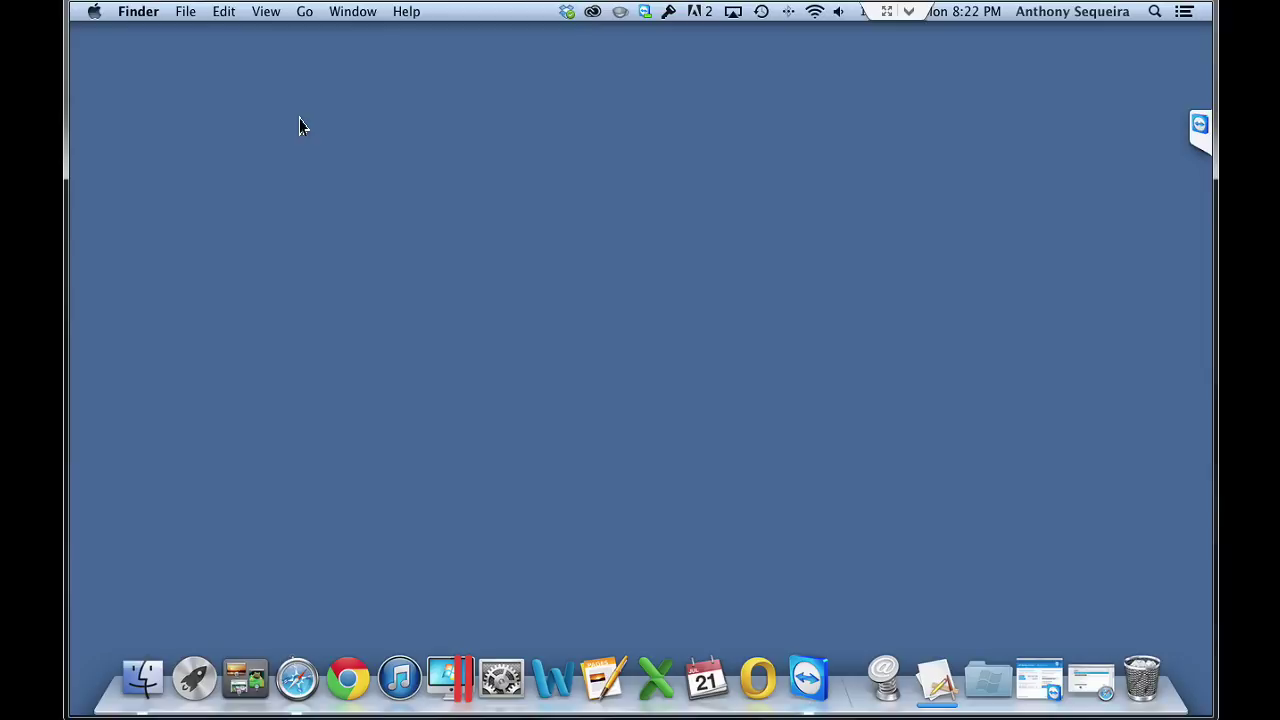
click(199, 698)
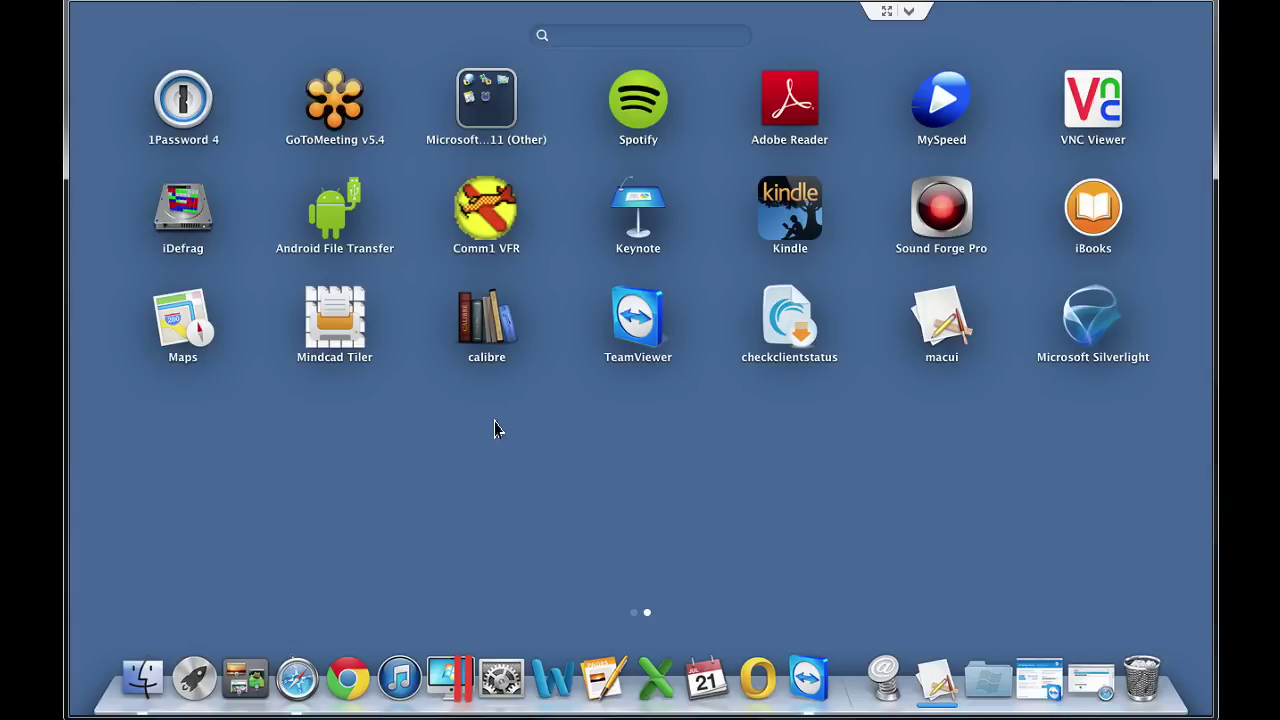
click(634, 613)
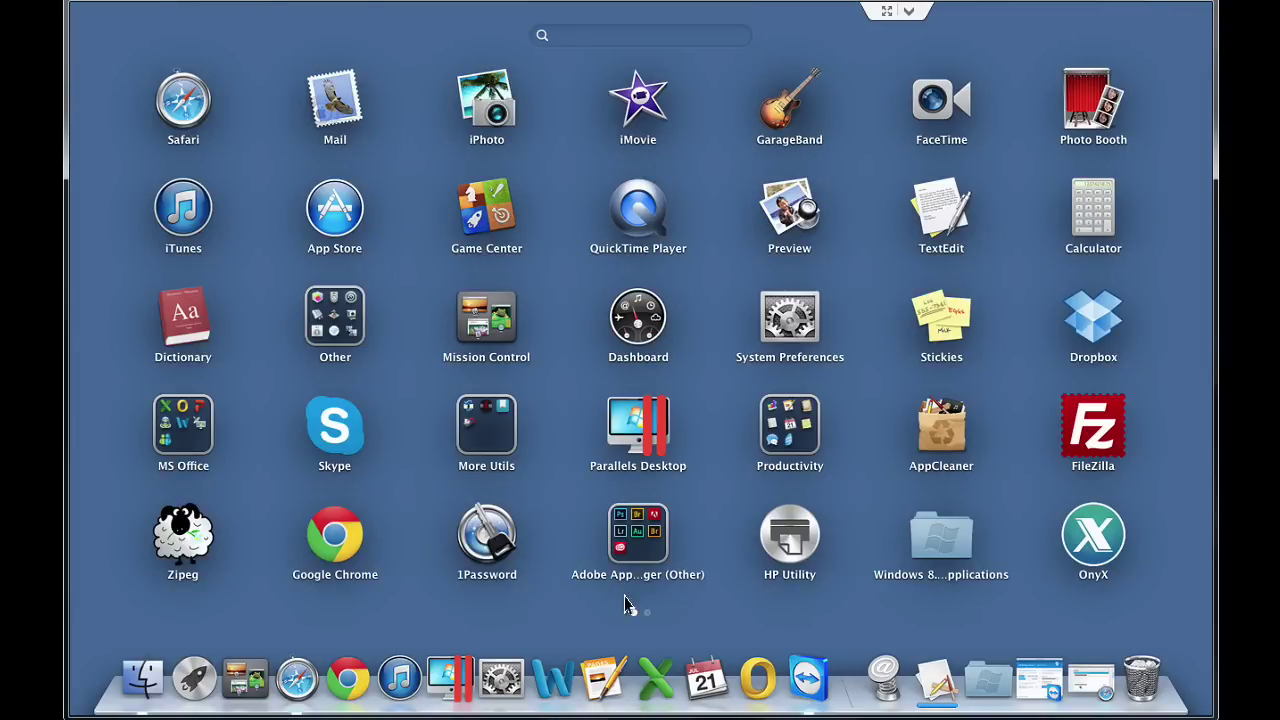
click(353, 320)
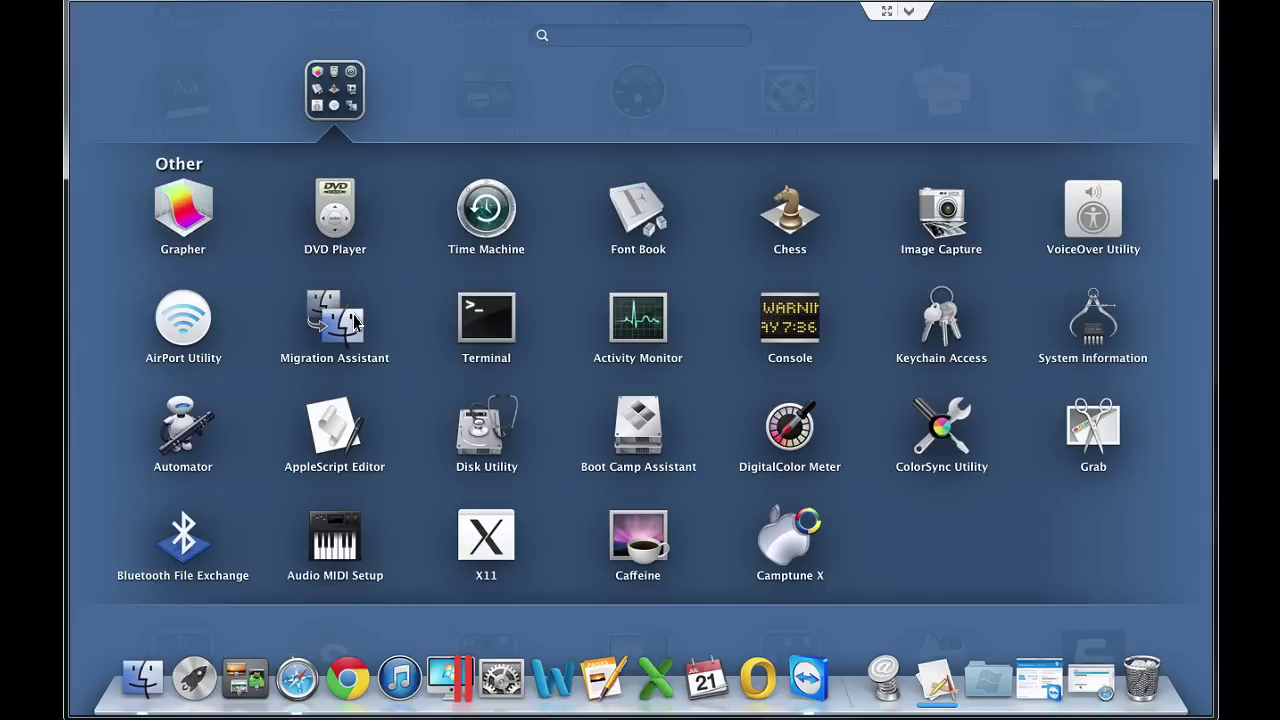
click(497, 437)
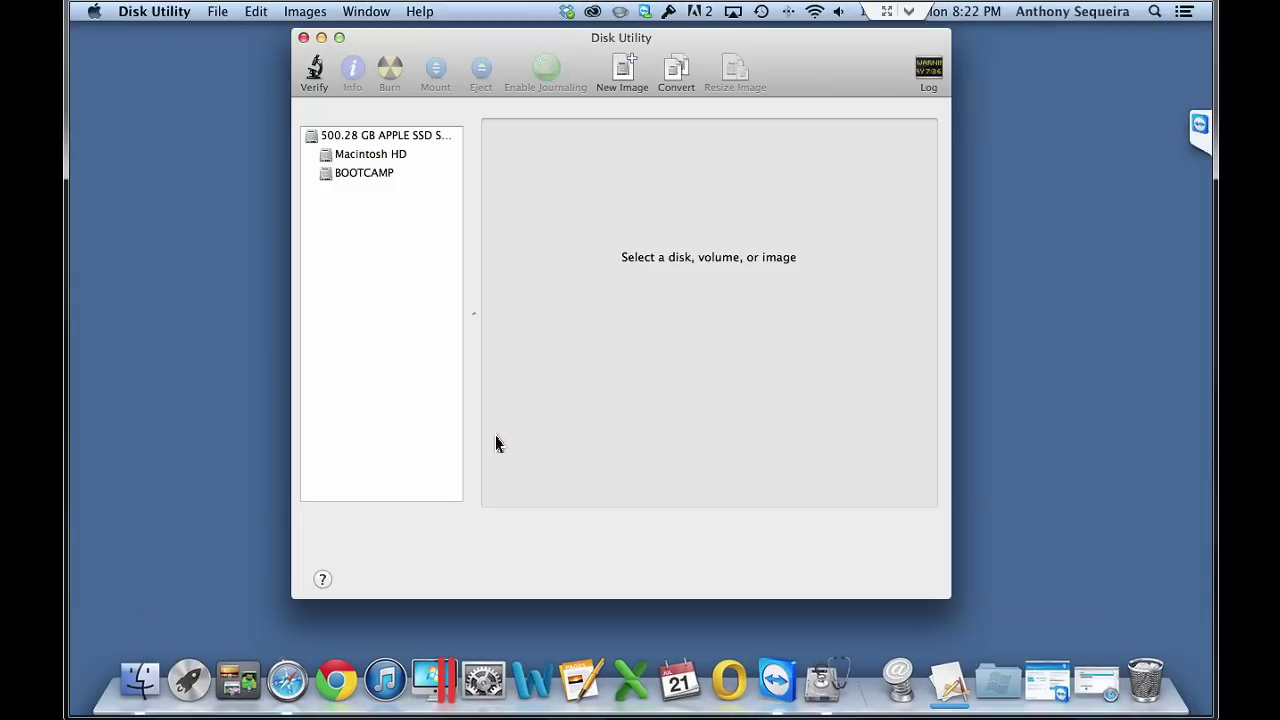
click(382, 160)
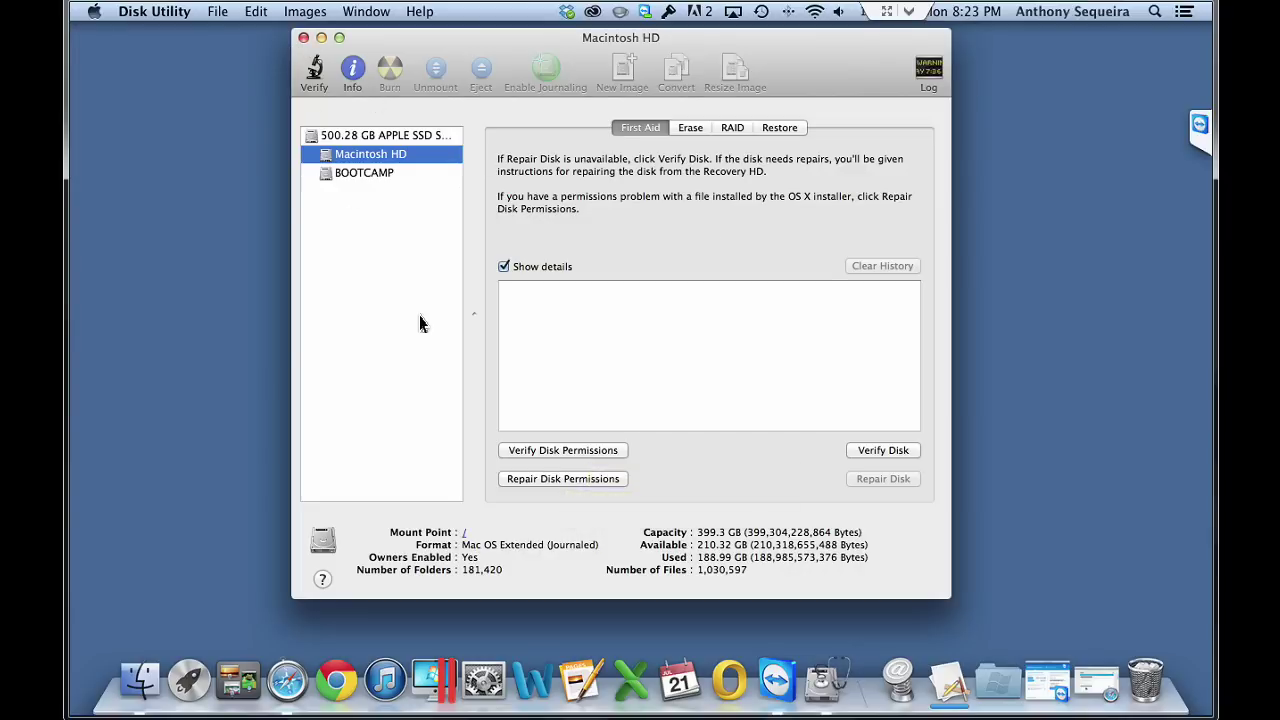
click(303, 37)
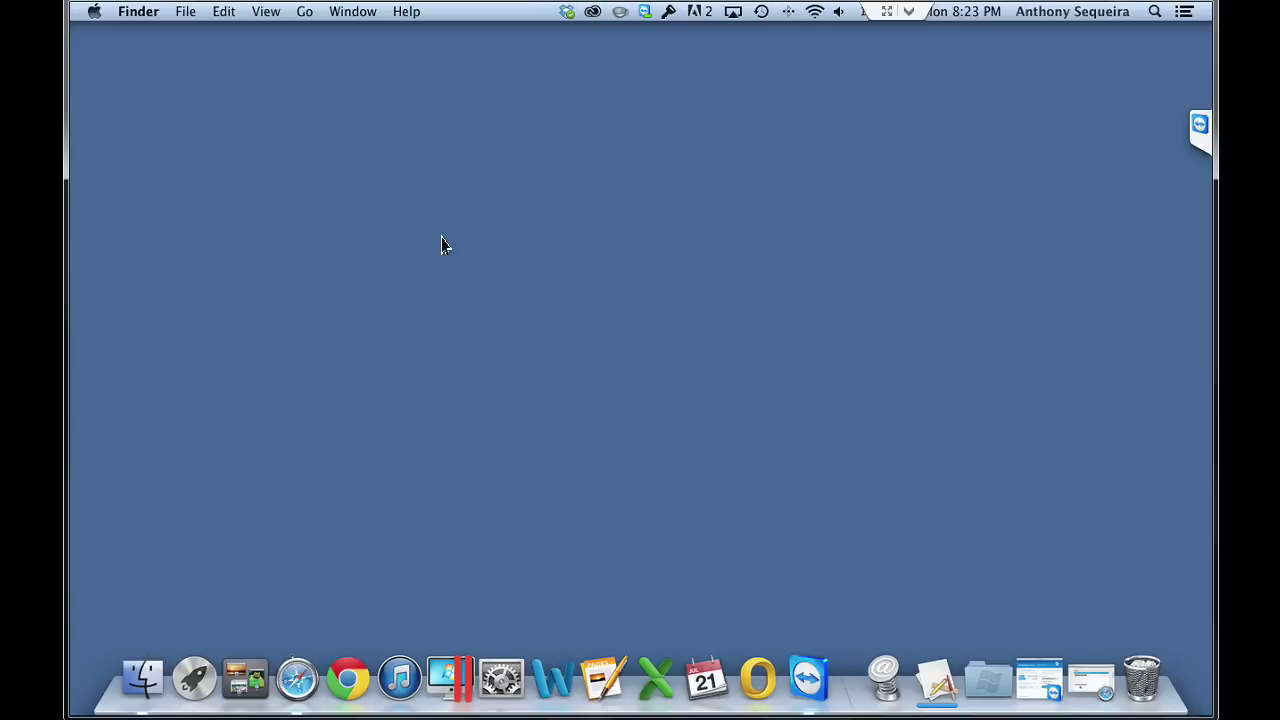
Launch OnyX from the first page of Launchpad.
click(196, 682)
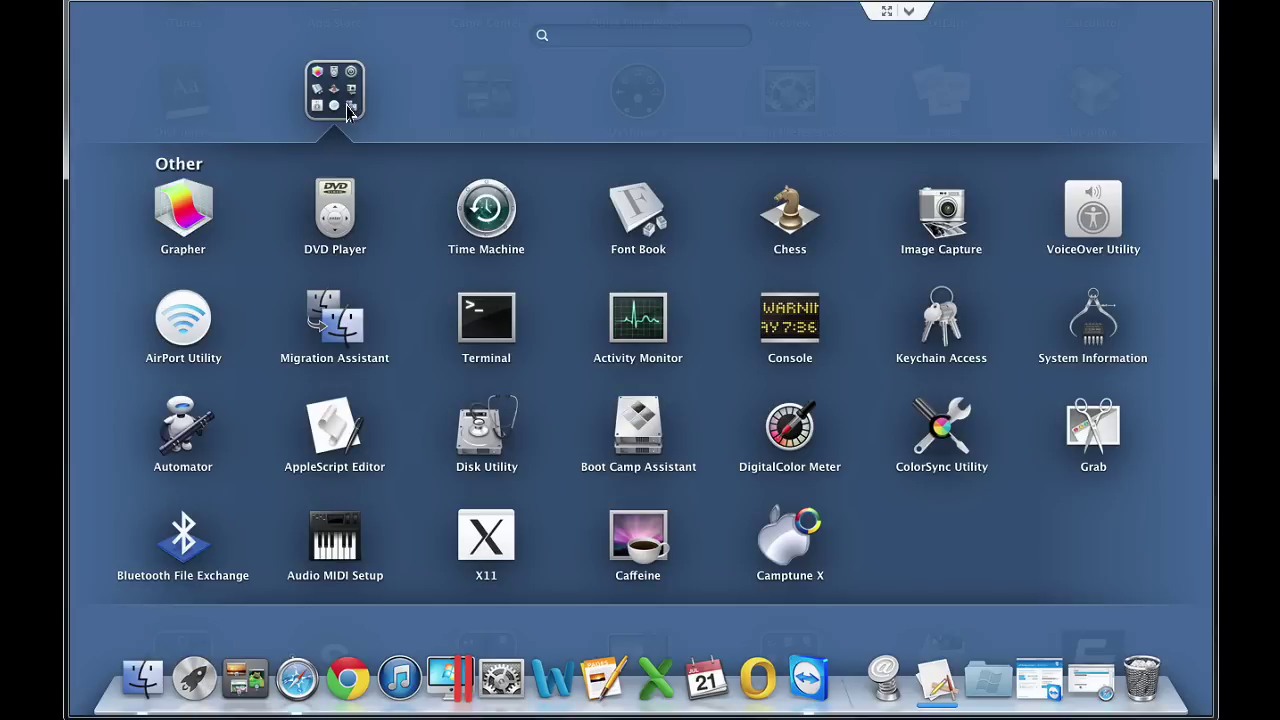
click(348, 112)
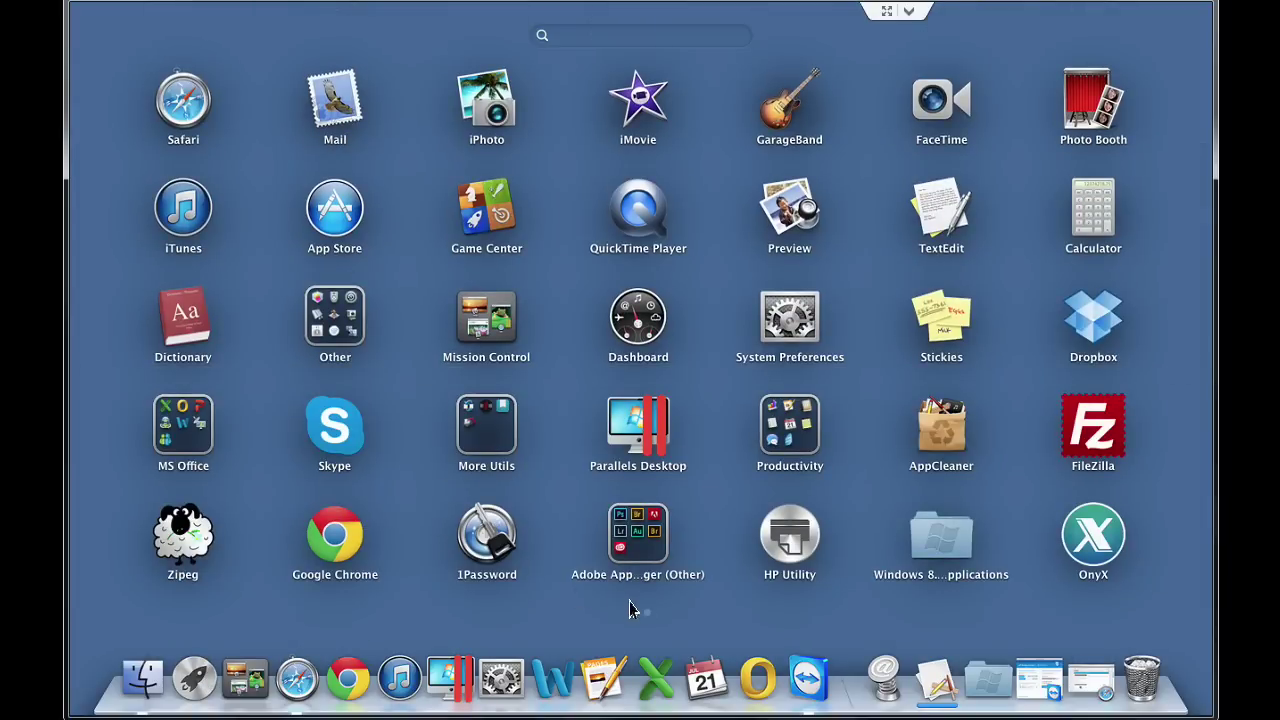
click(647, 613)
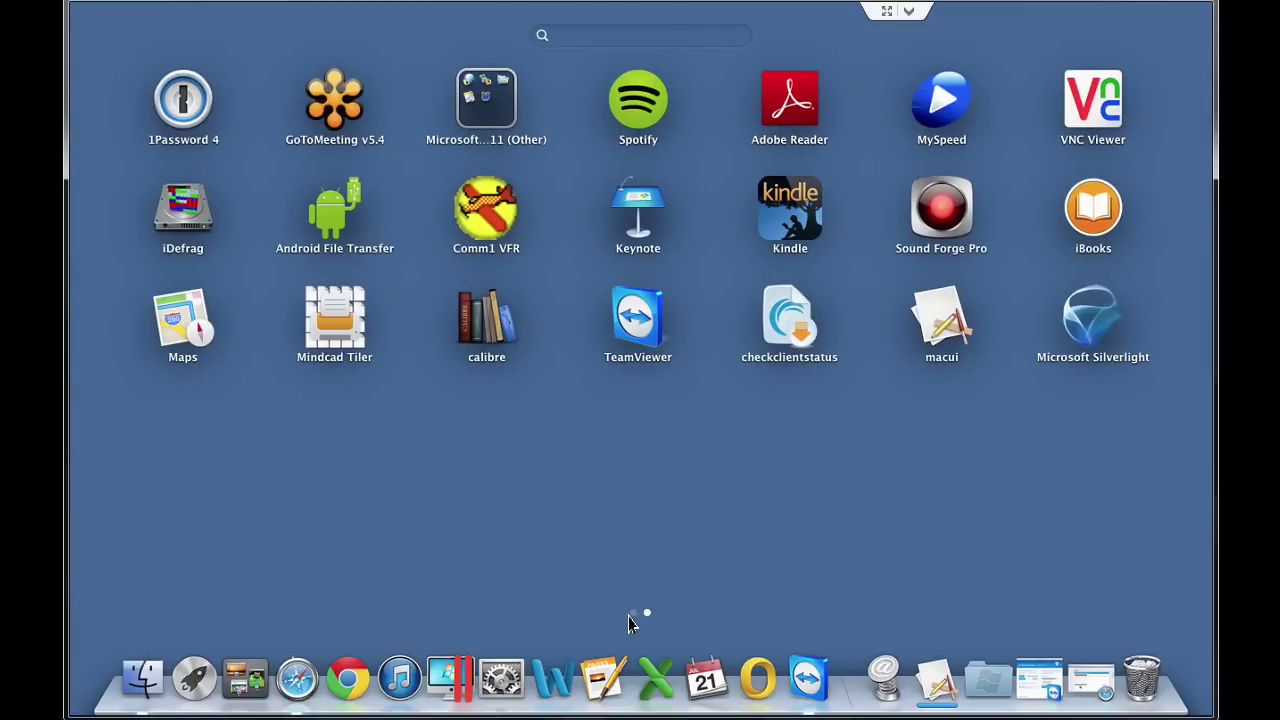
click(633, 613)
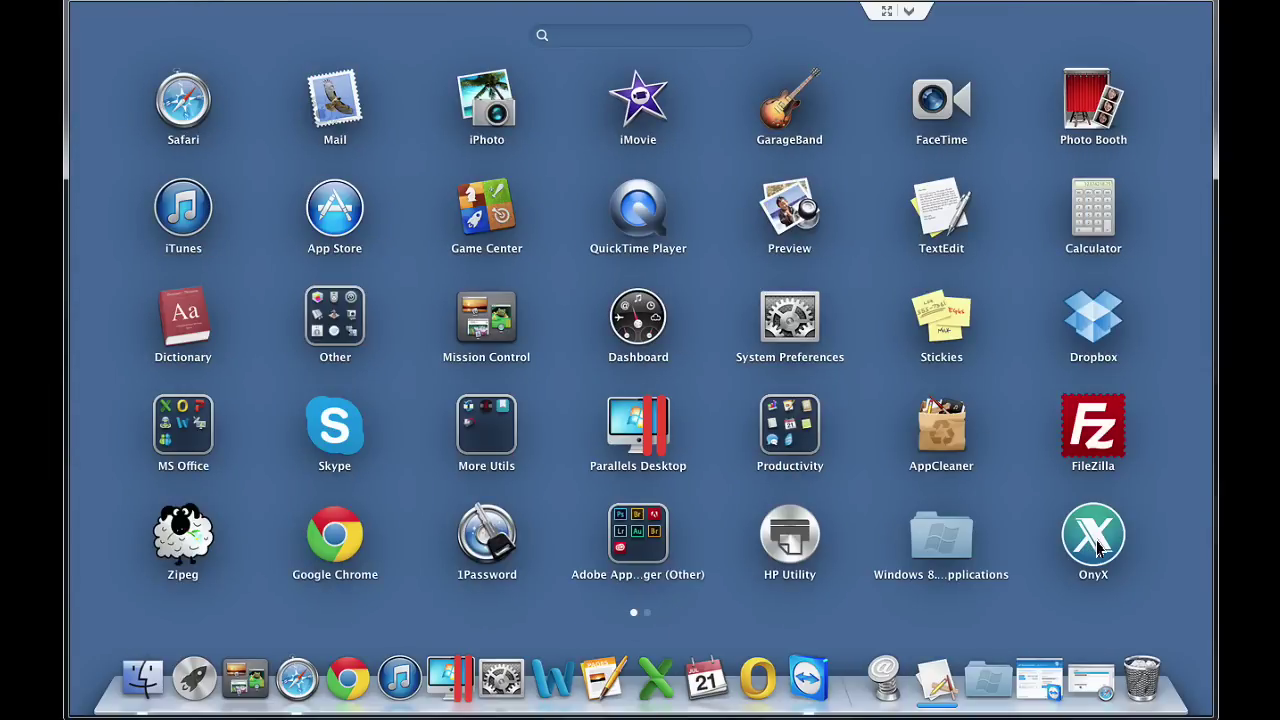
click(1094, 538)
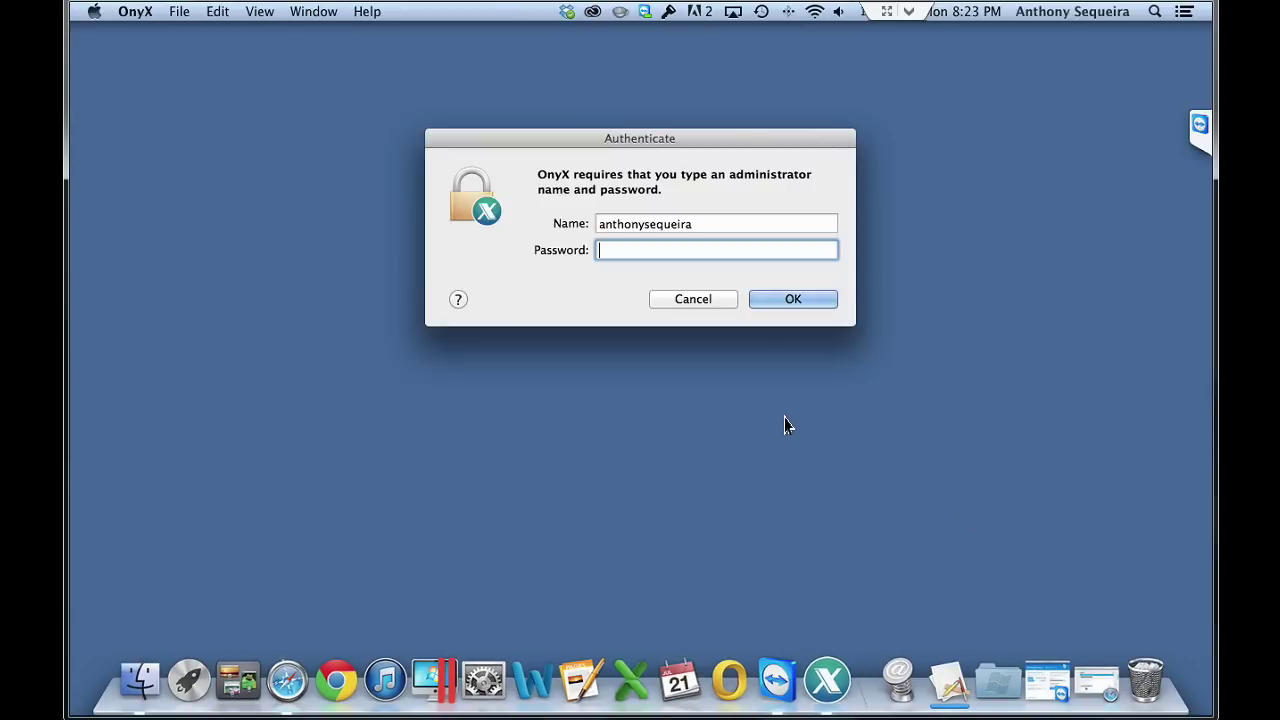
Authenticate as administrator, accept the licence, skip SMART and volume checks, close Help.
text(••••••••••)
key(Return)
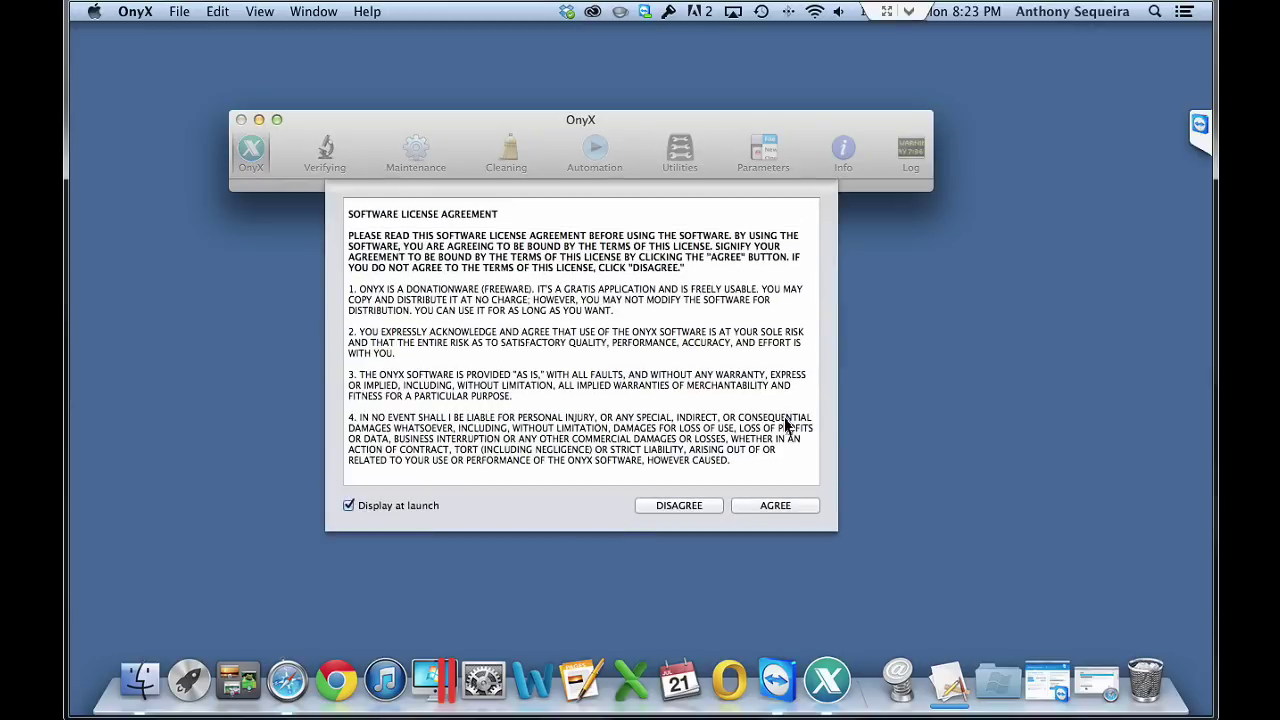
click(791, 507)
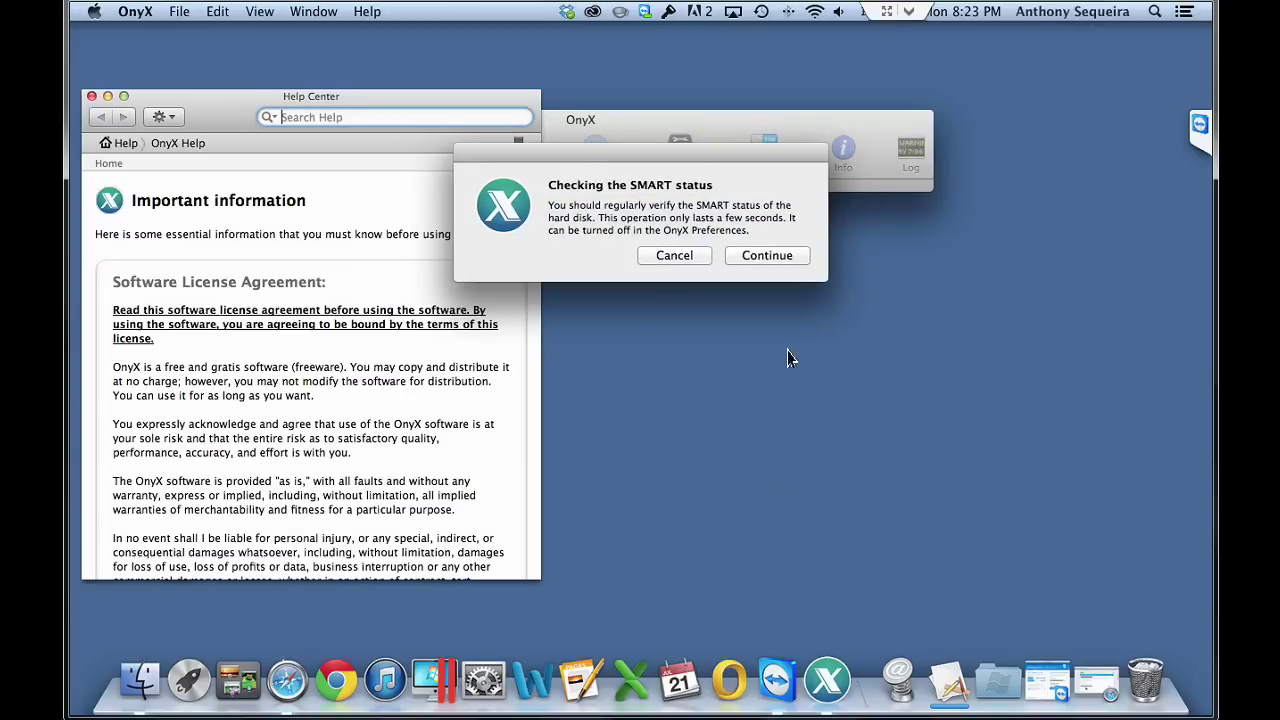
click(690, 256)
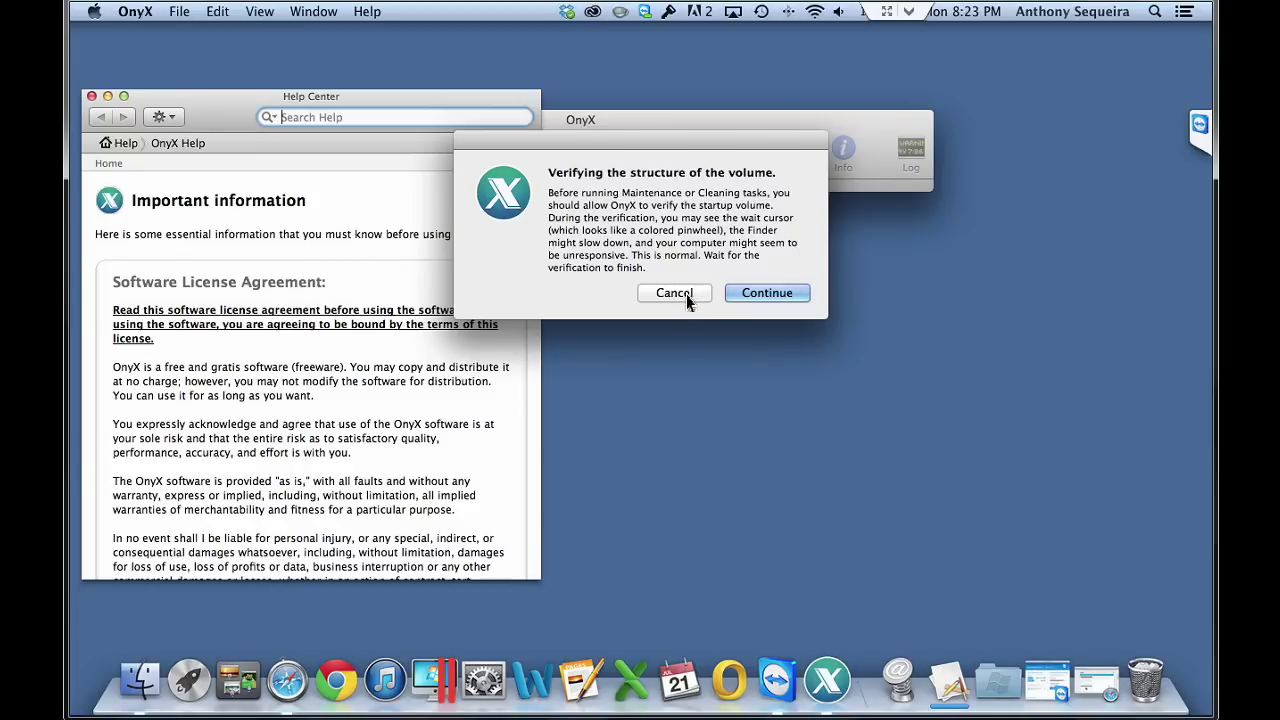
click(690, 292)
click(91, 97)
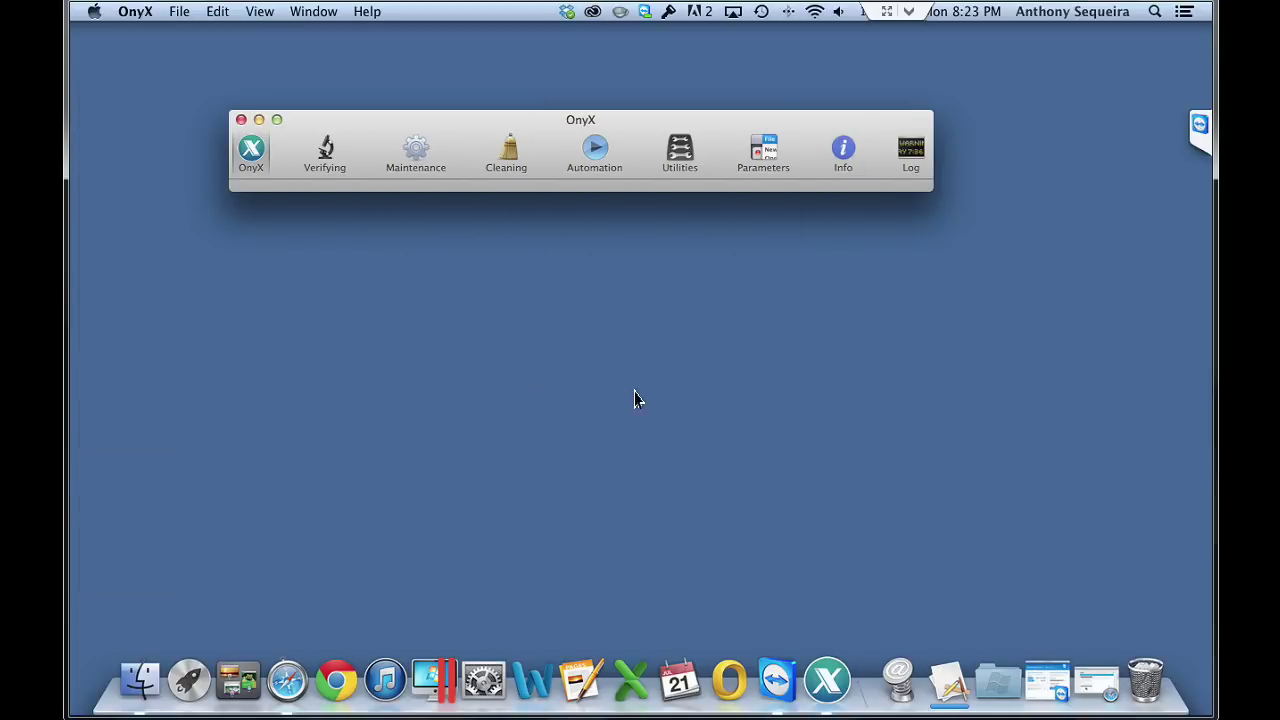
Browse OnyX's Cleaning tabs: System, User, Internet, Fonts, Logs, Misc. and Trash.
click(508, 155)
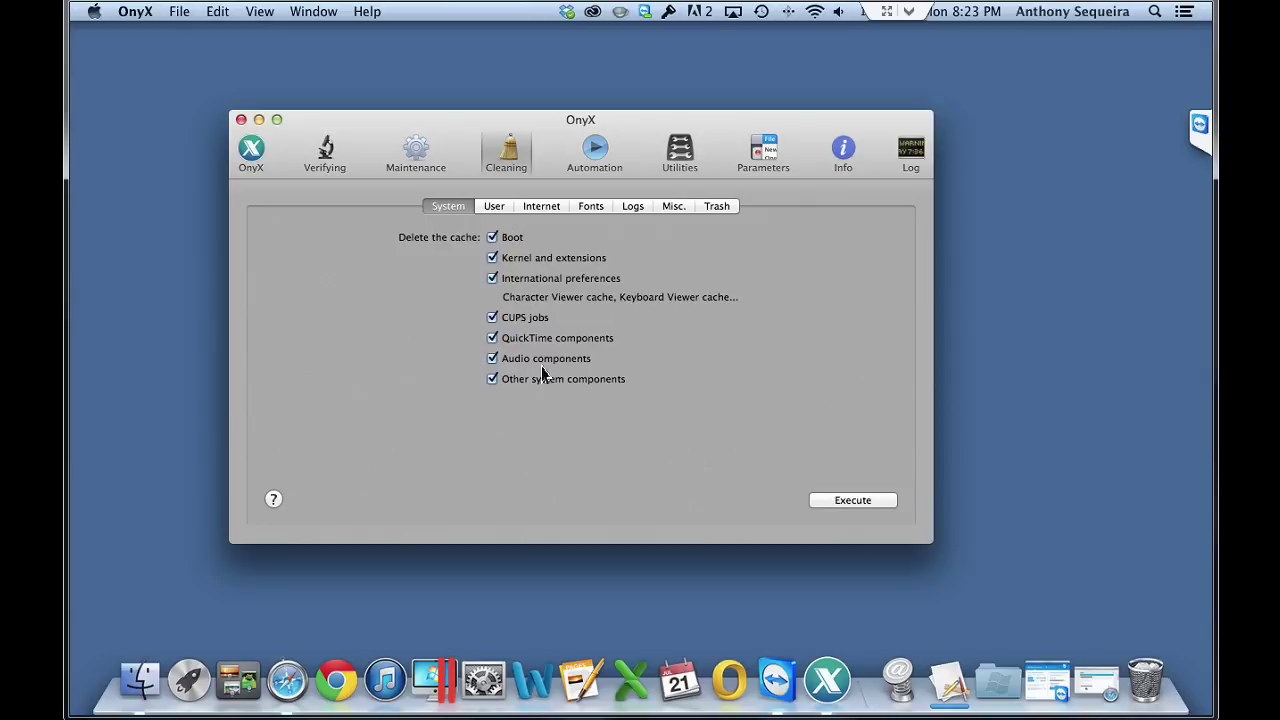
click(493, 207)
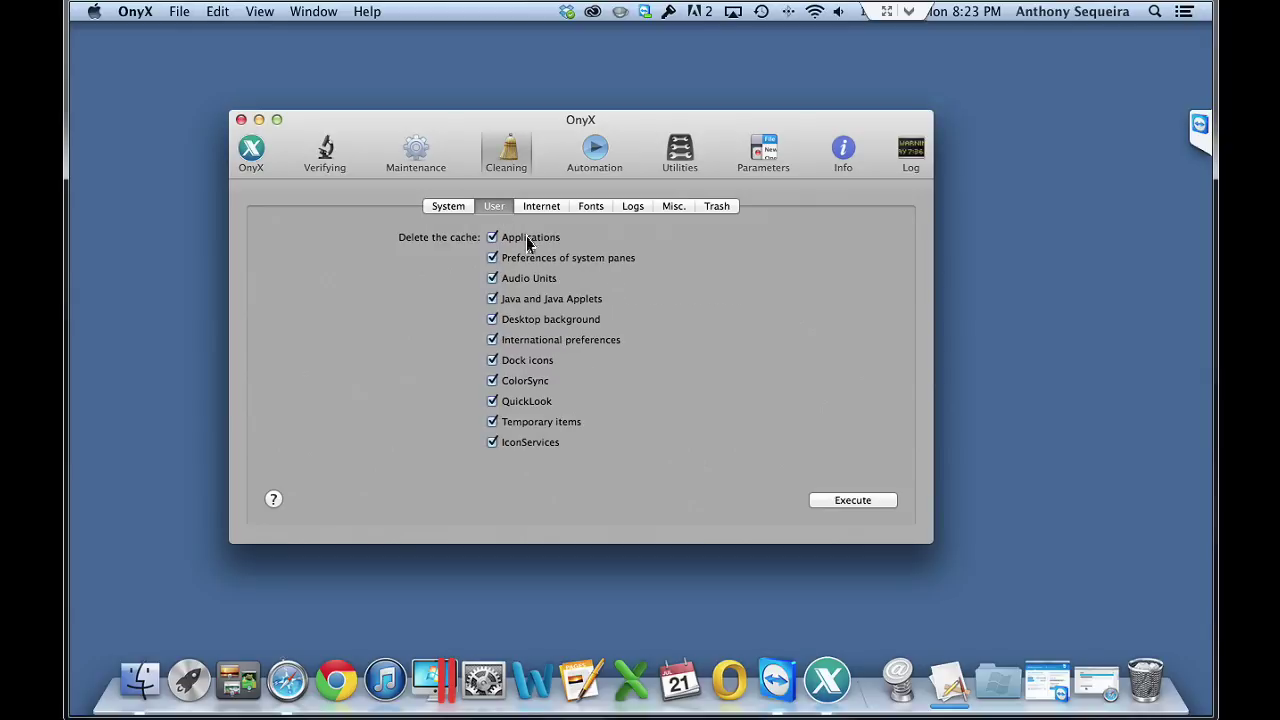
click(553, 210)
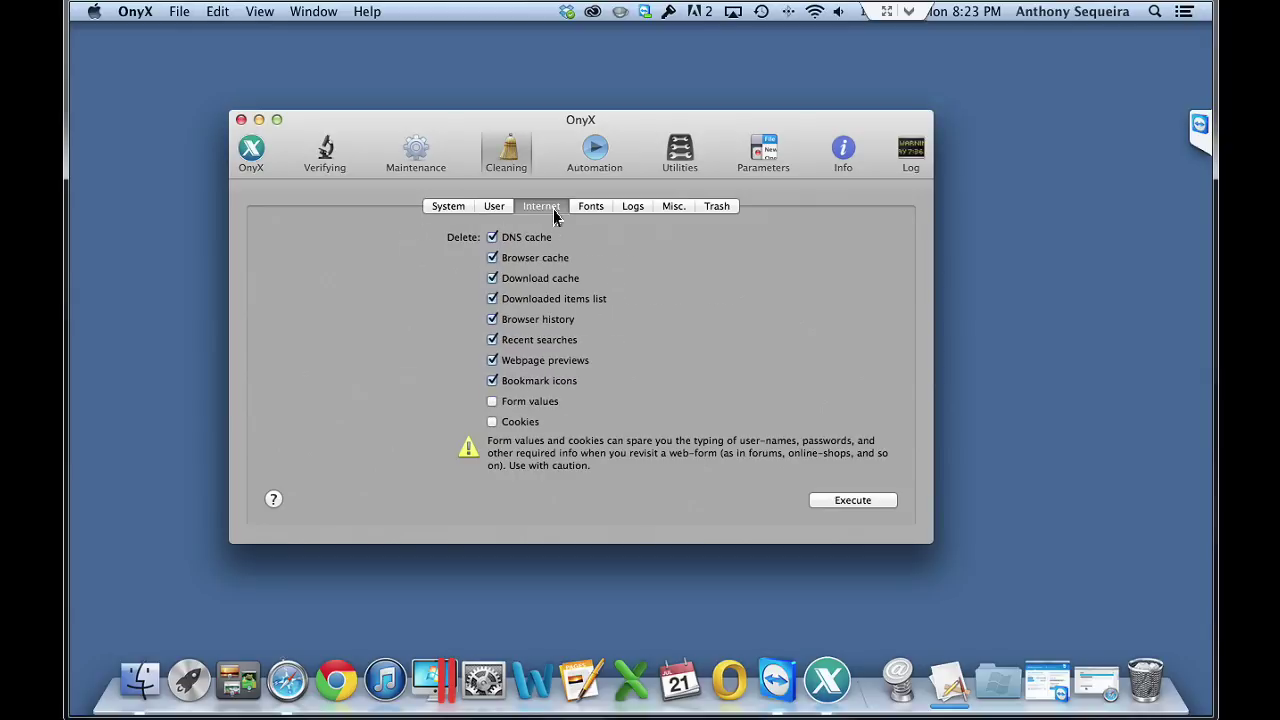
click(597, 214)
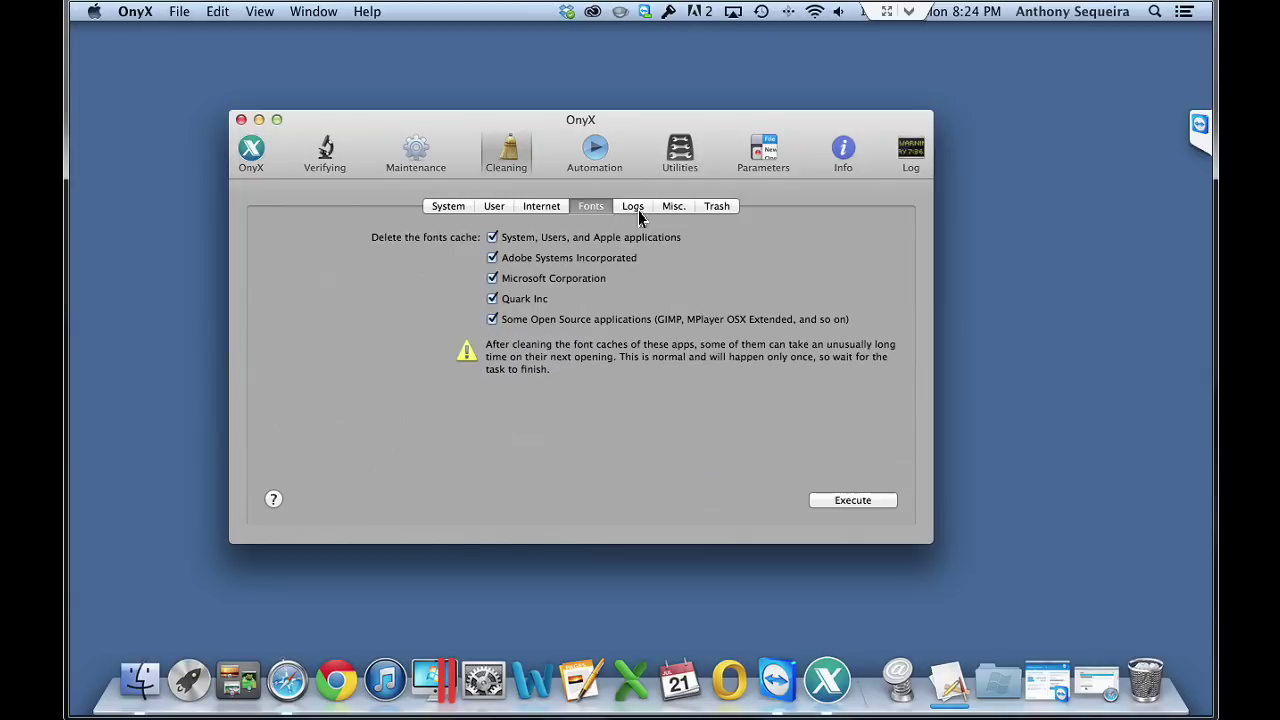
click(638, 214)
click(674, 212)
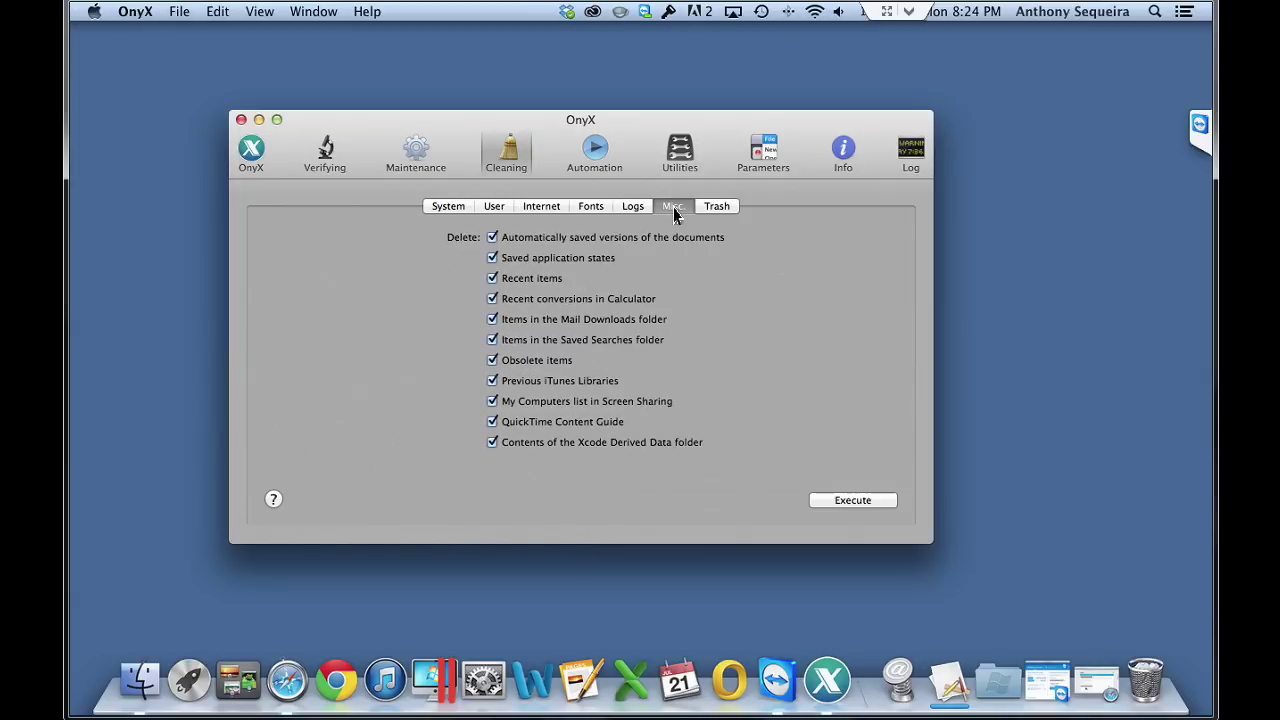
click(709, 212)
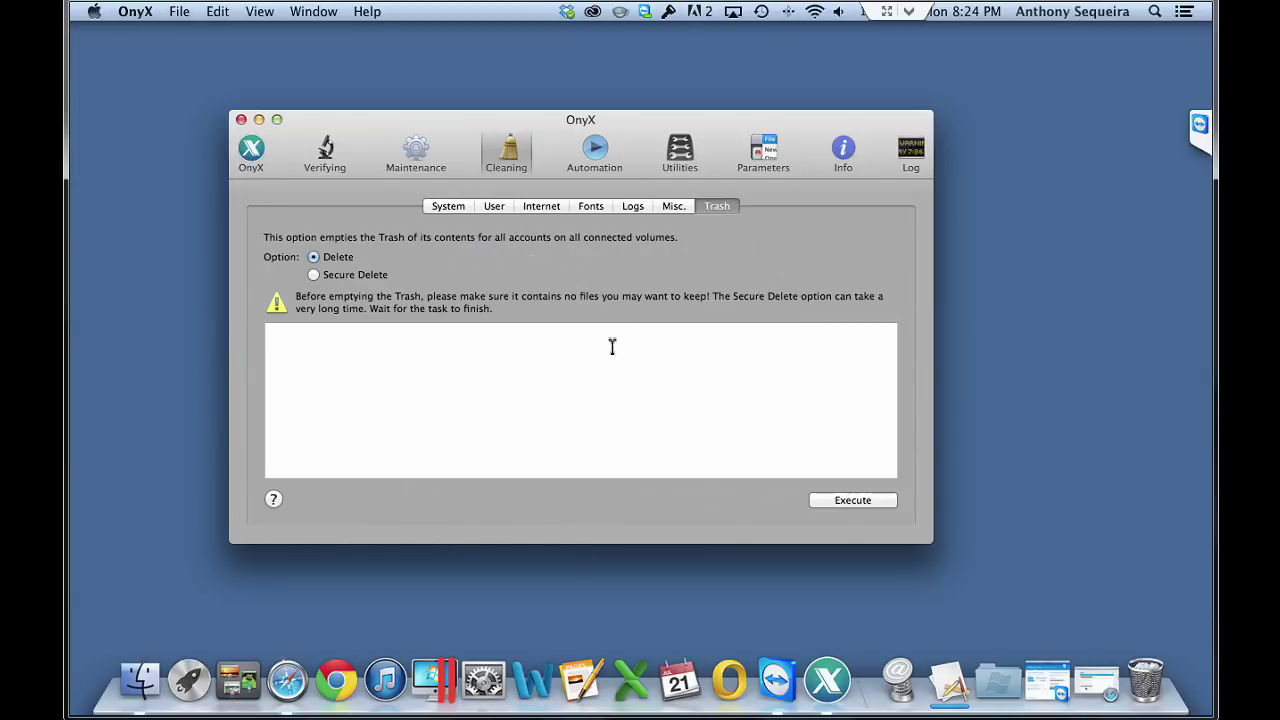
Close the OnyX window, cancel the first quit prompt, then confirm quitting OnyX.
click(241, 122)
click(691, 256)
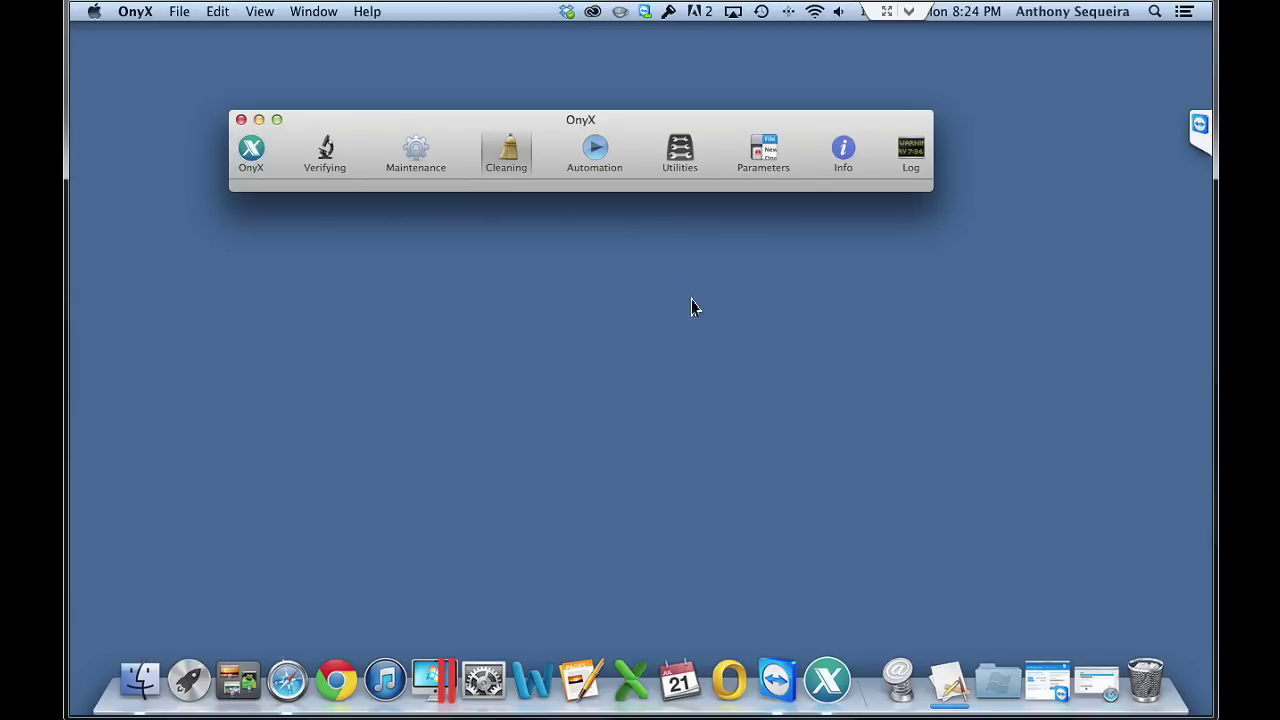
click(241, 120)
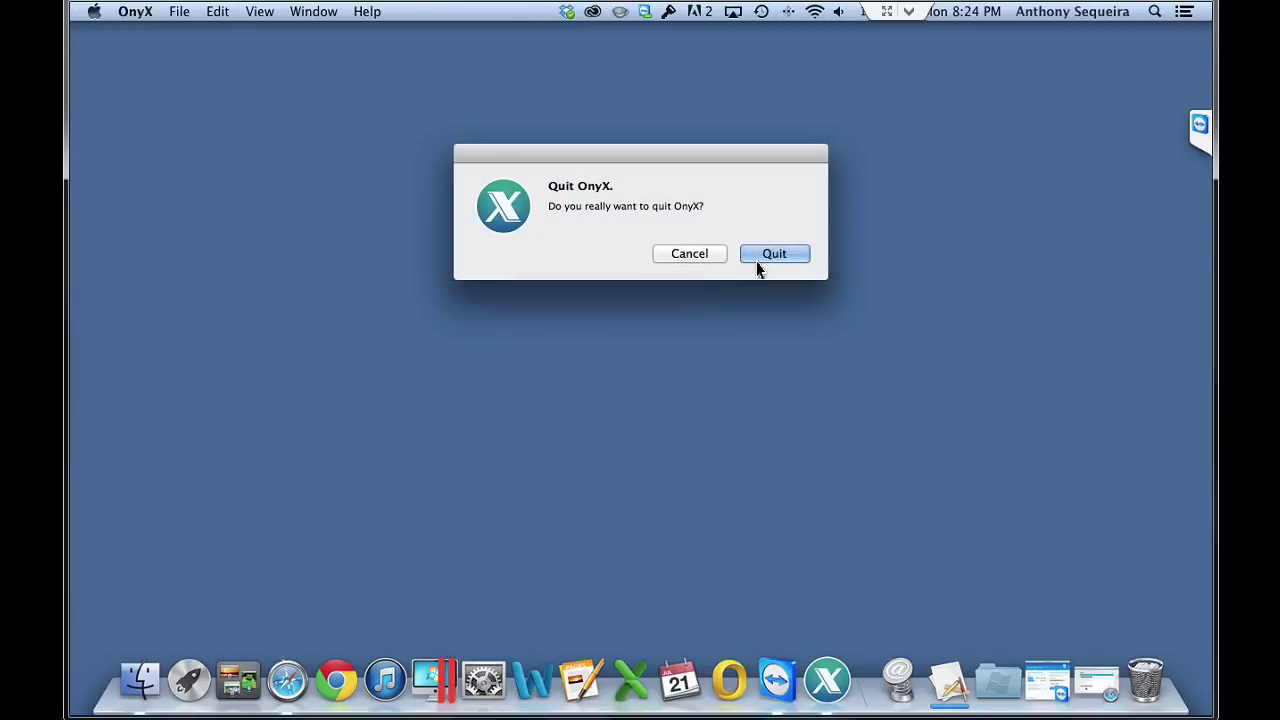
click(758, 260)
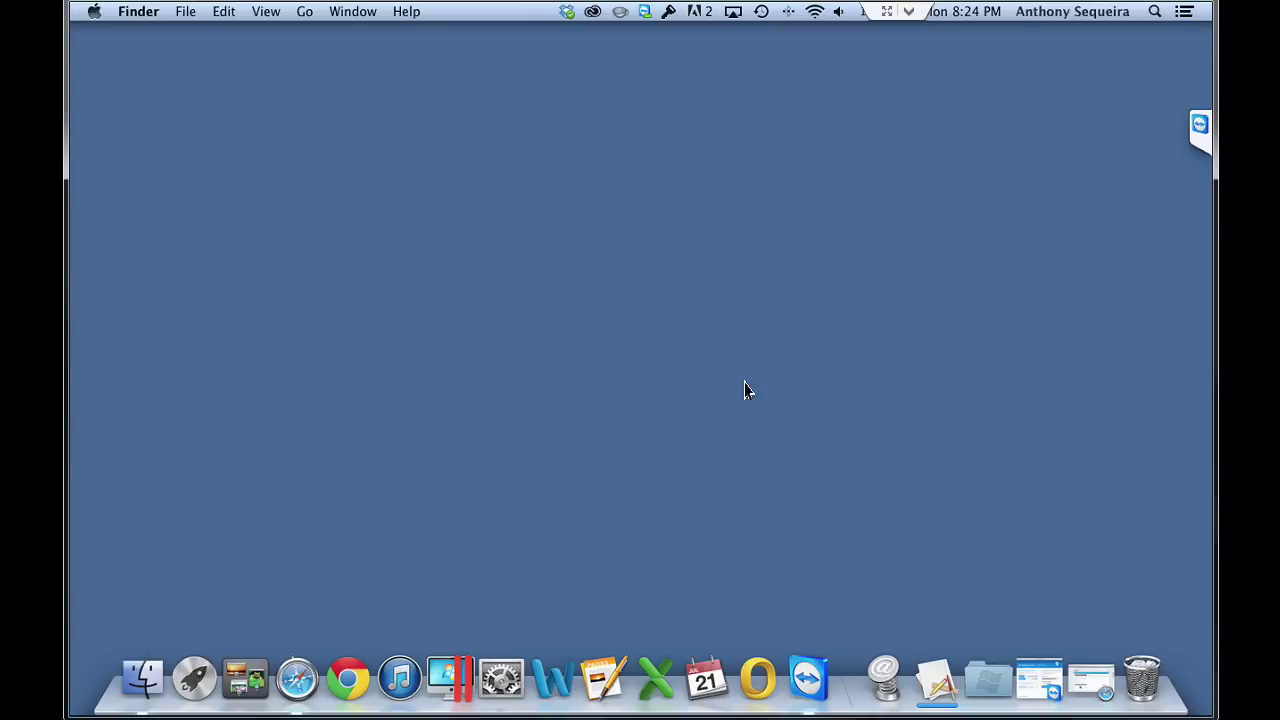
Briefly view System Preferences, close it, and open Launchpad's Other utilities folder.
click(500, 678)
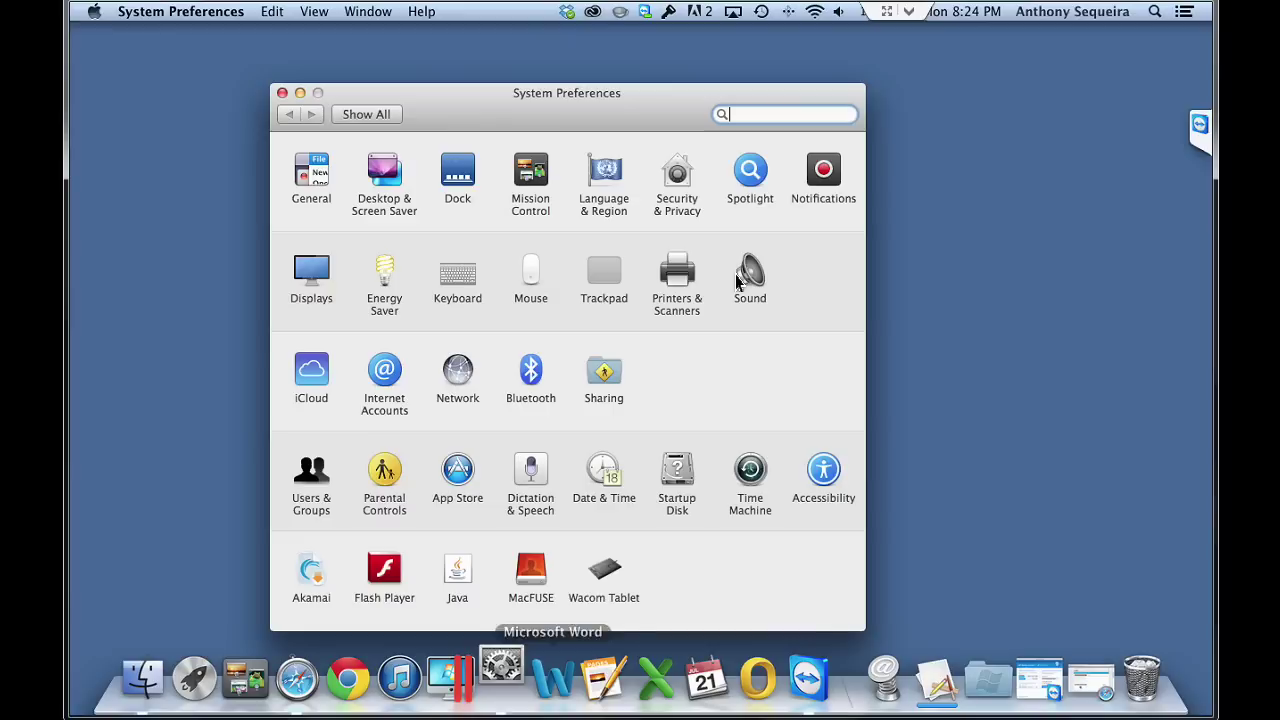
drag(632, 114, 689, 91)
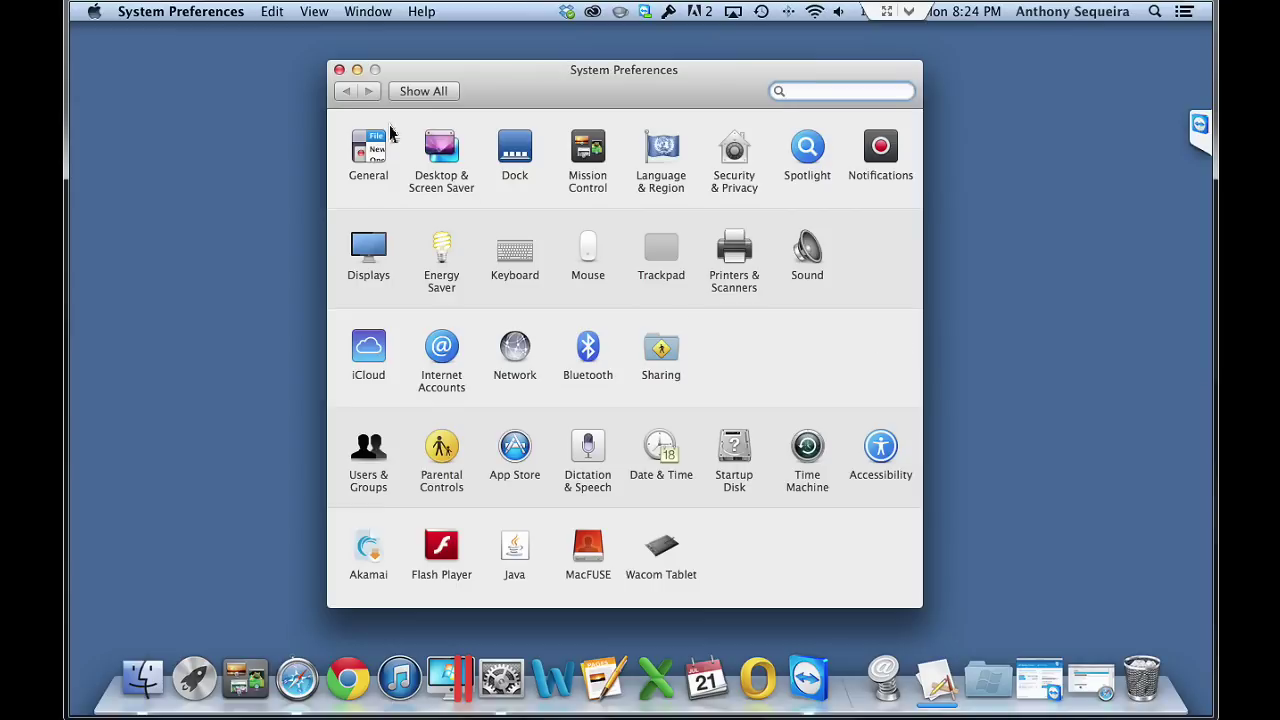
click(339, 69)
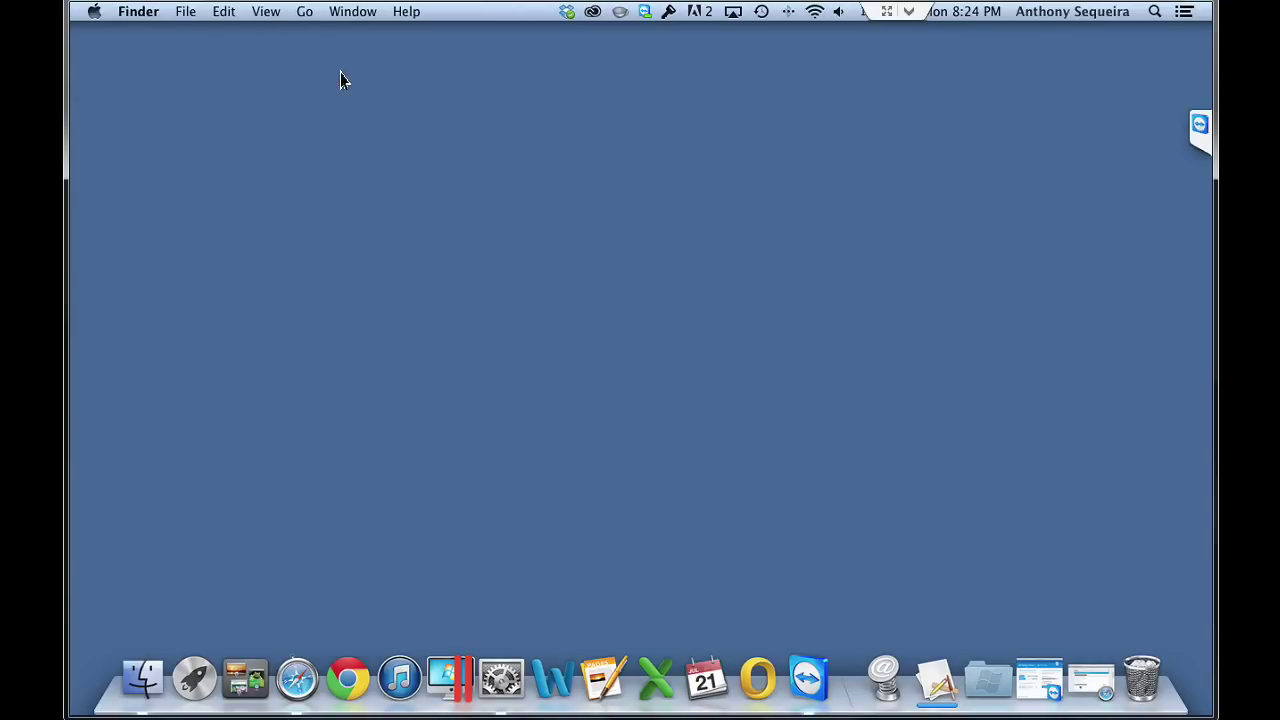
click(196, 677)
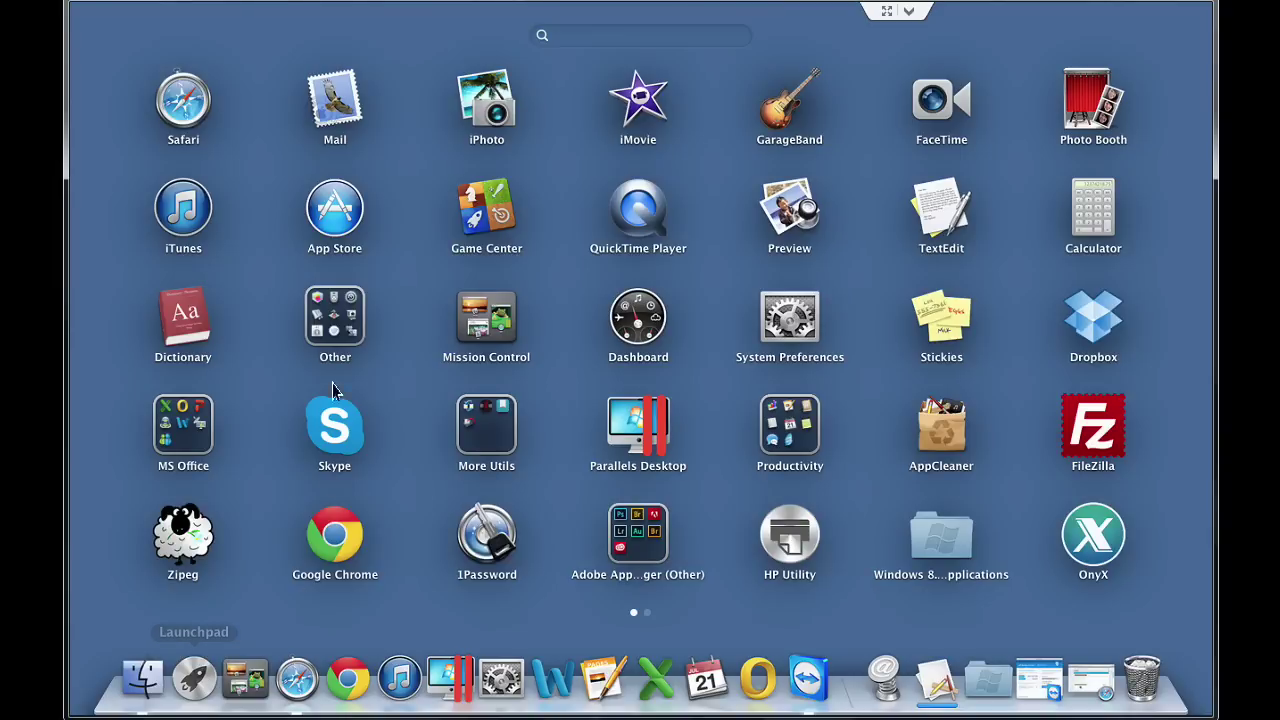
click(338, 338)
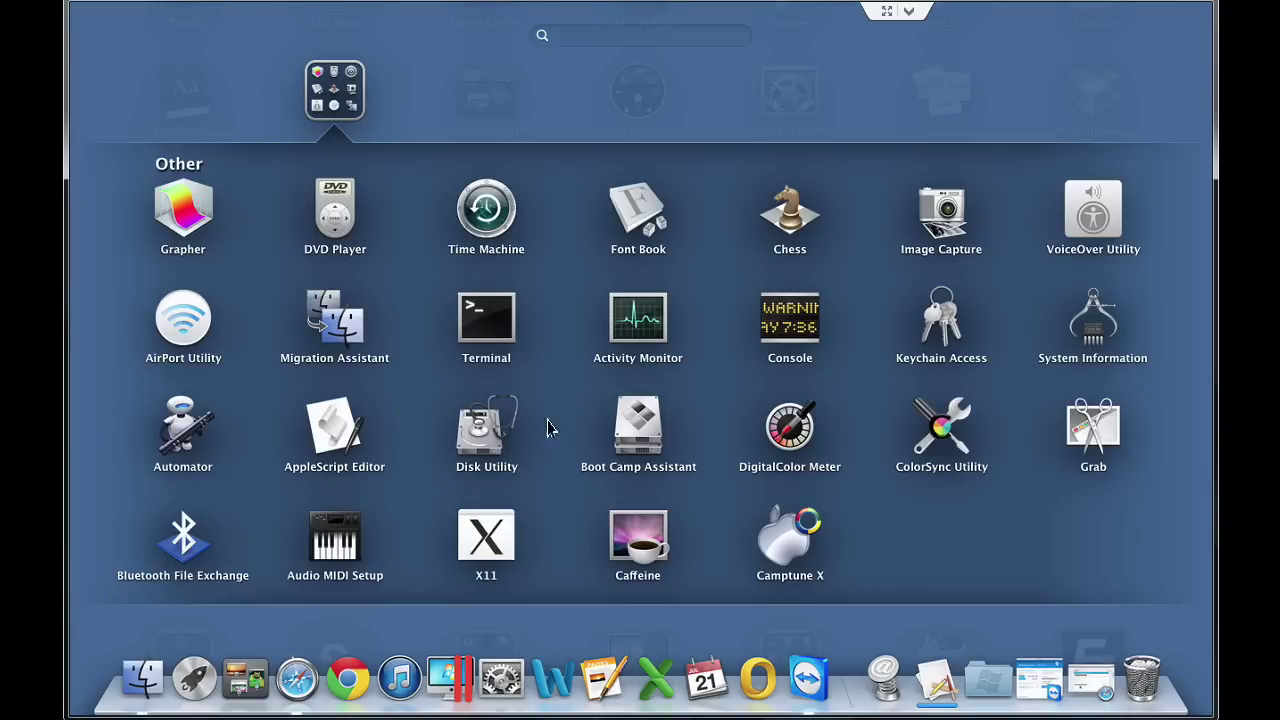
Check Activity Monitor's CPU, Memory, Energy, Disk and Network usage, then close it.
click(633, 330)
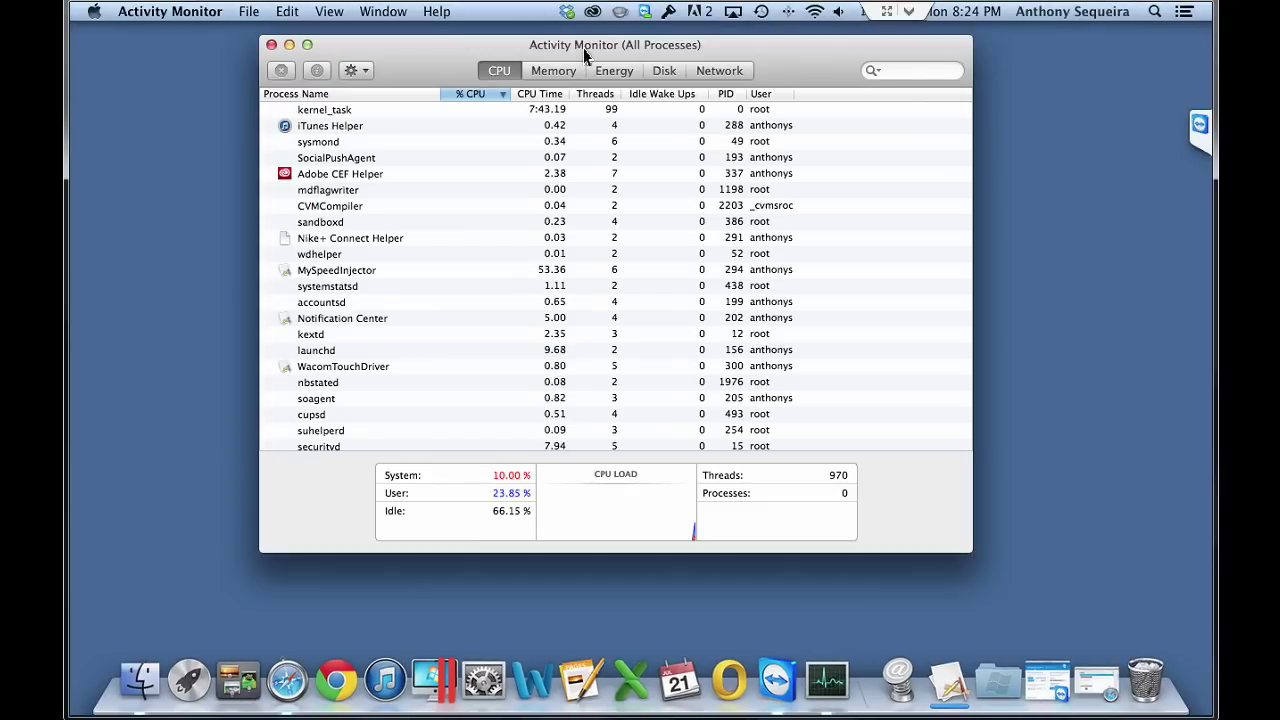
drag(588, 62, 634, 95)
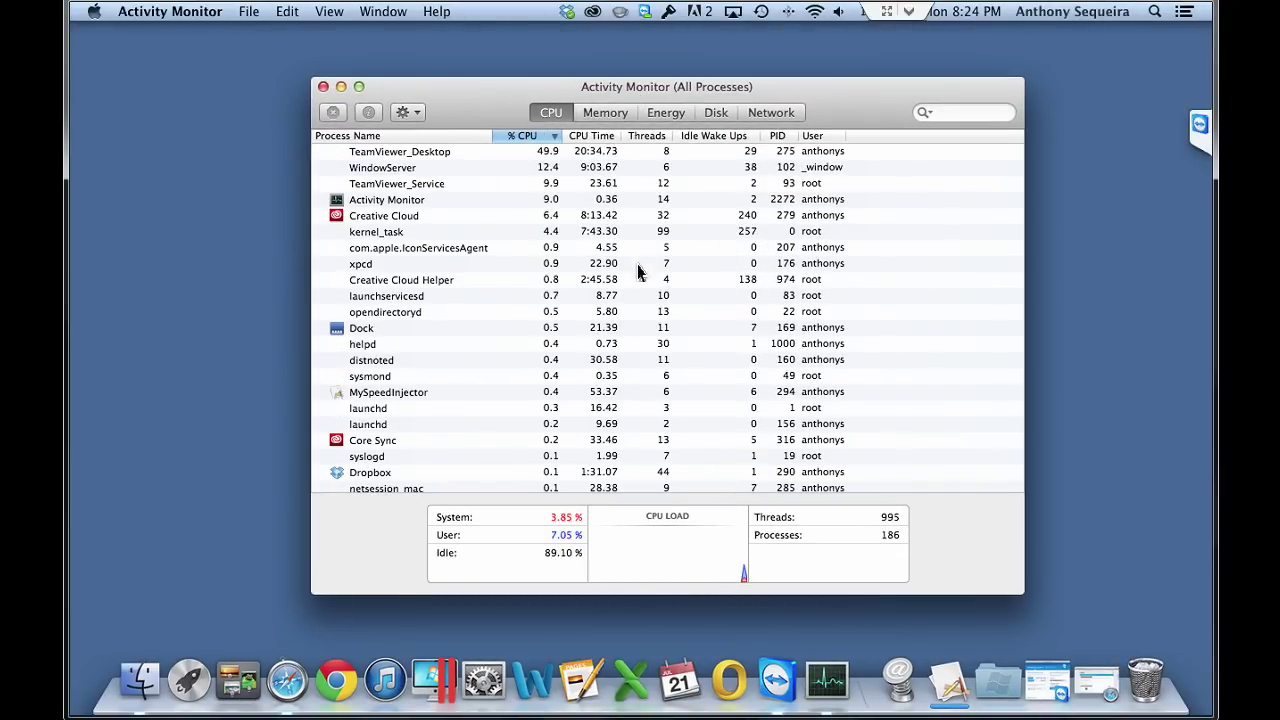
click(605, 115)
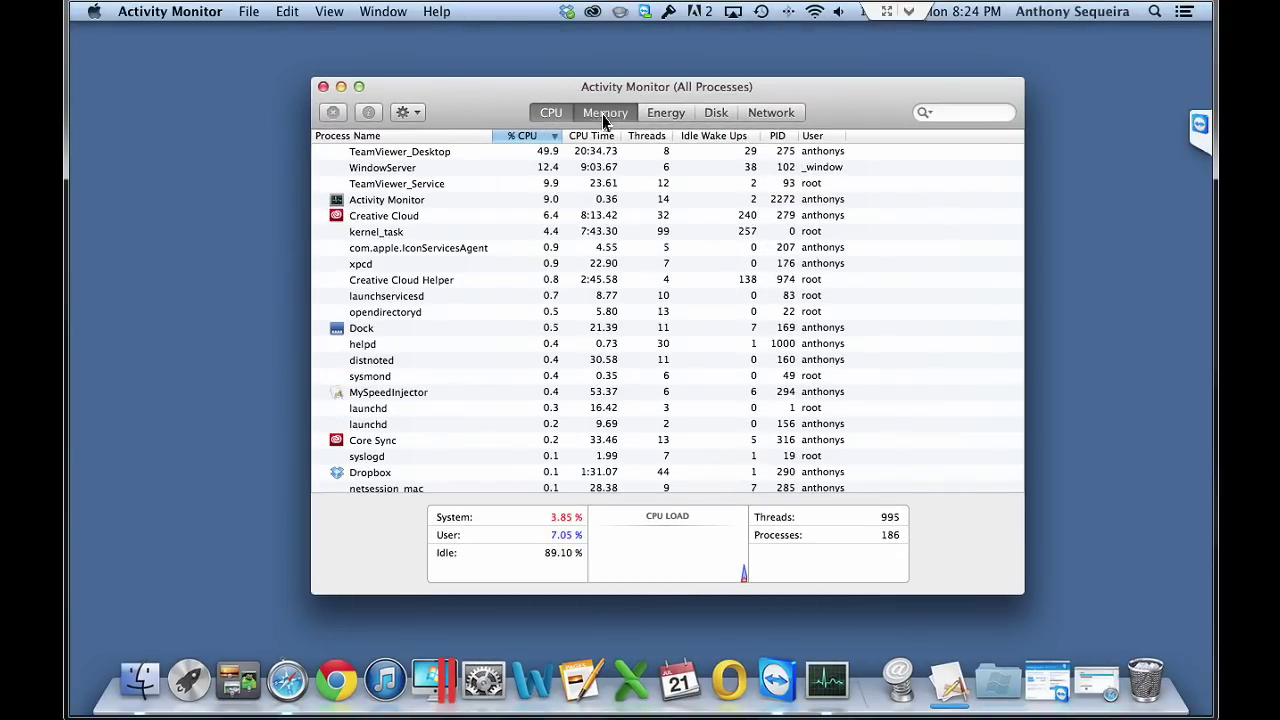
click(676, 114)
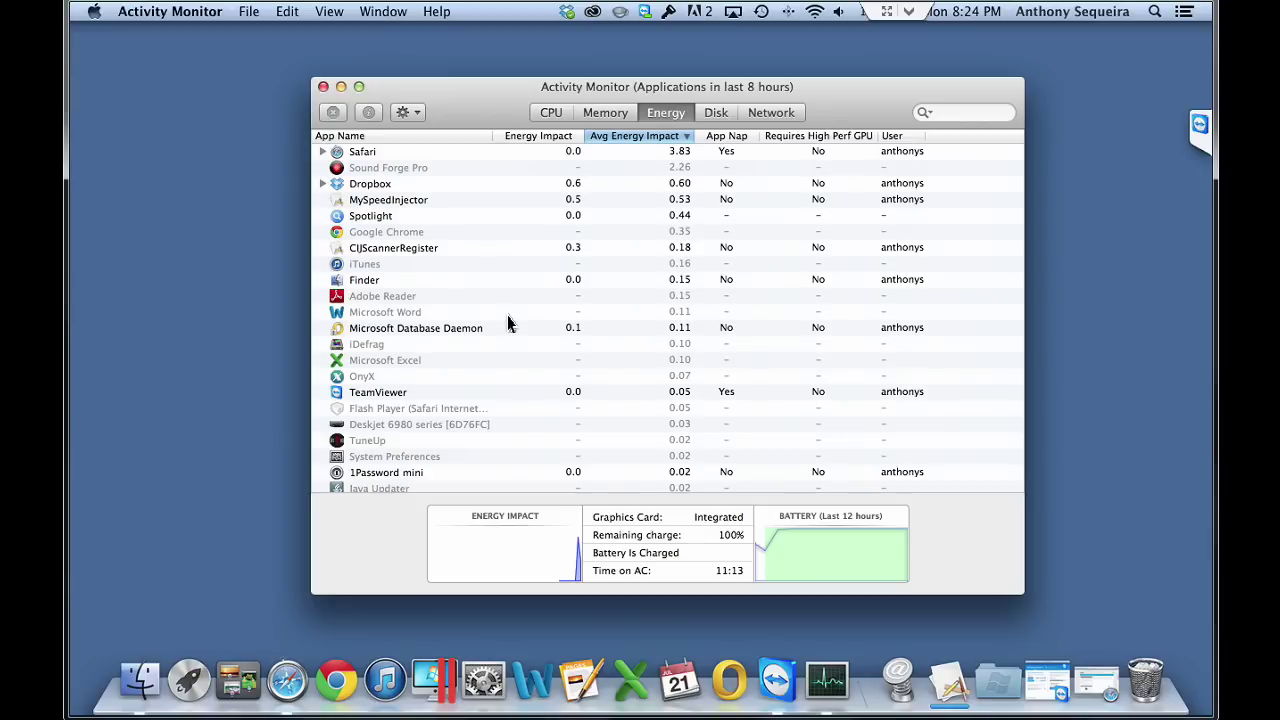
click(722, 118)
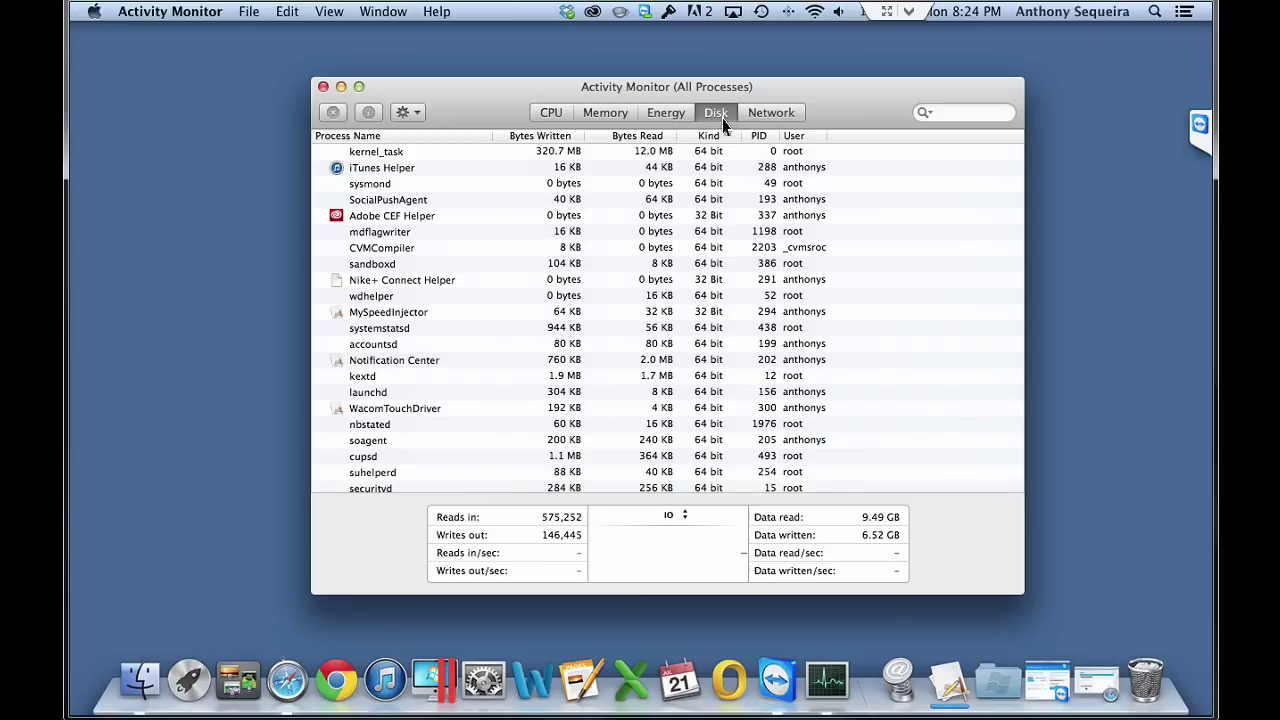
click(776, 118)
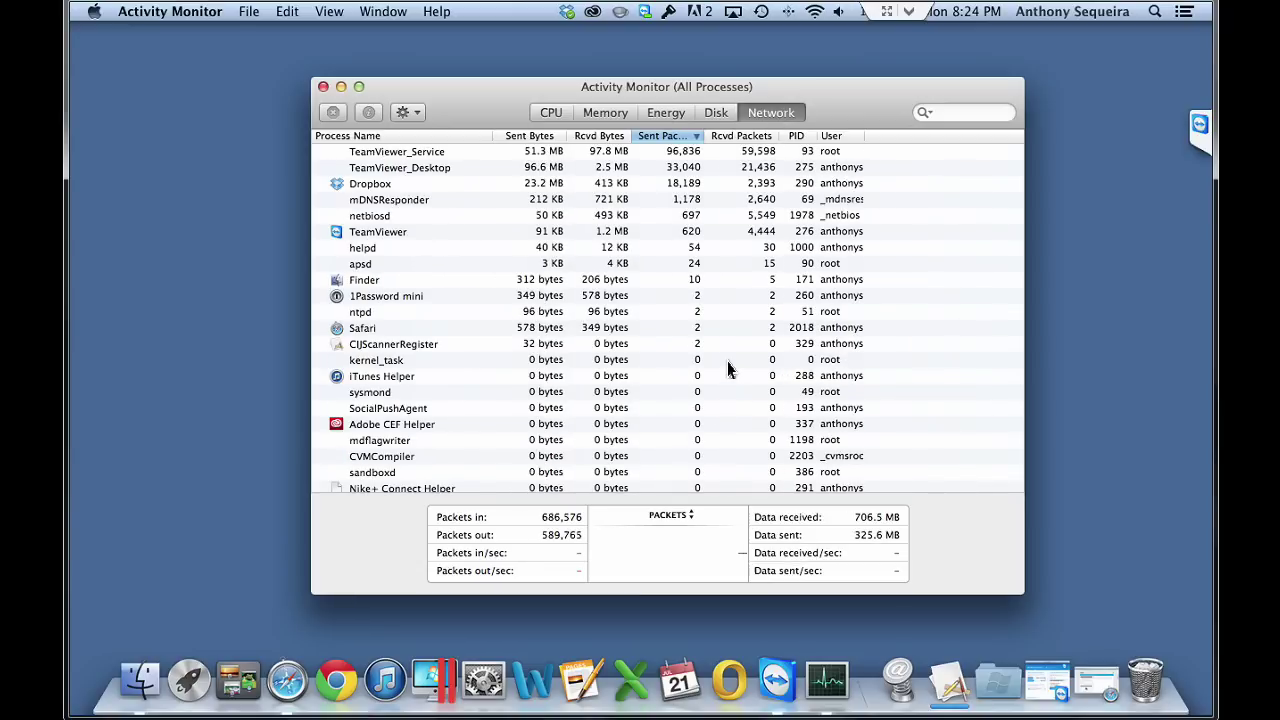
click(323, 87)
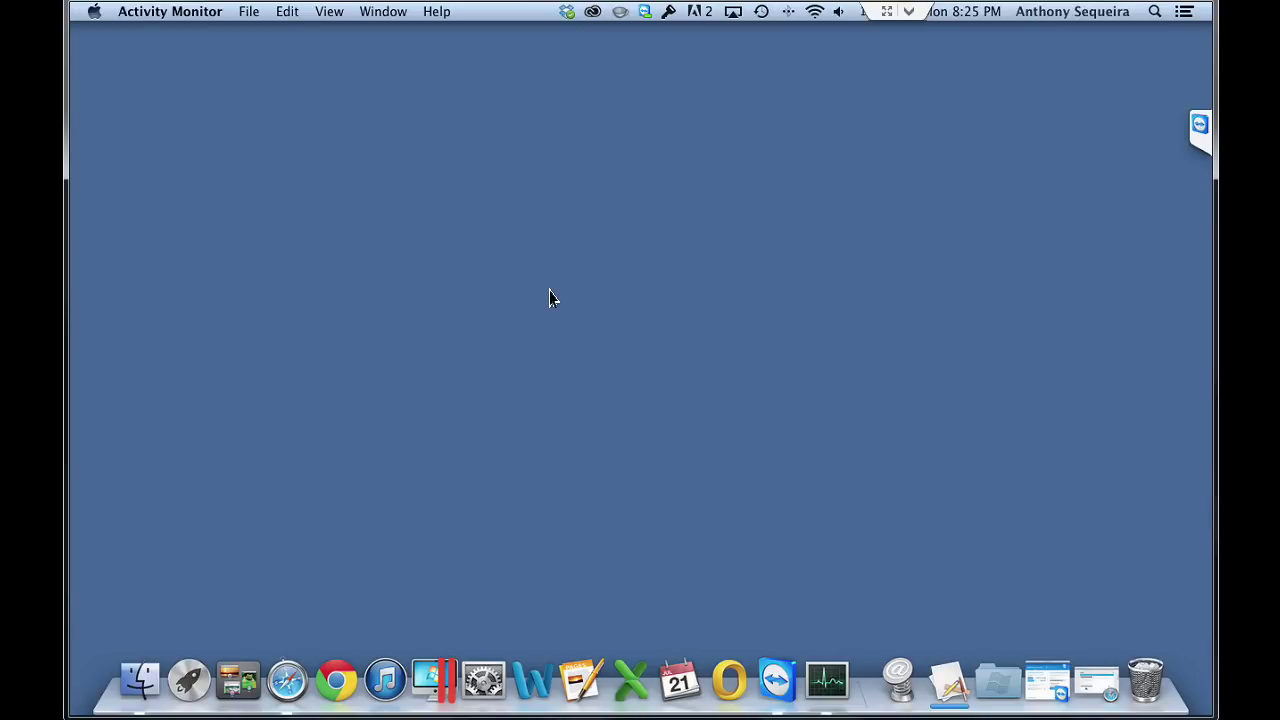
View About This Mac from the Apple menu (OS X 10.9.4, 16 GB memory), then close it.
click(96, 13)
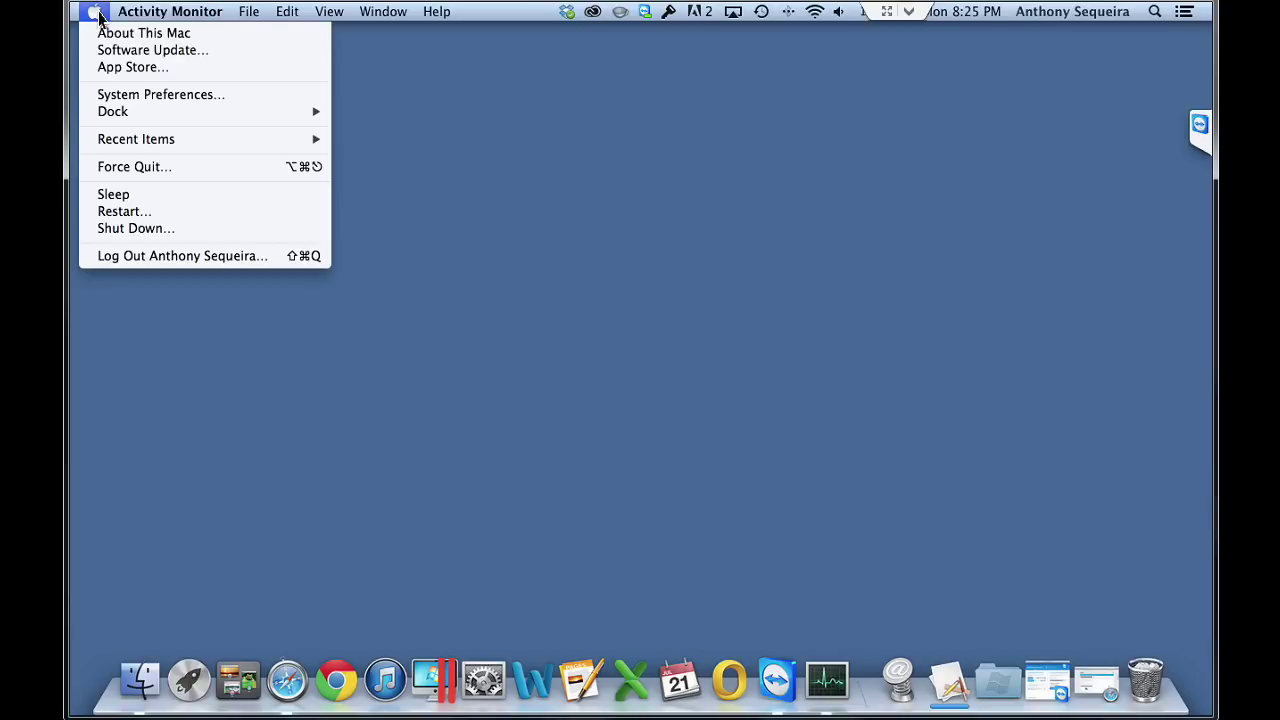
click(145, 36)
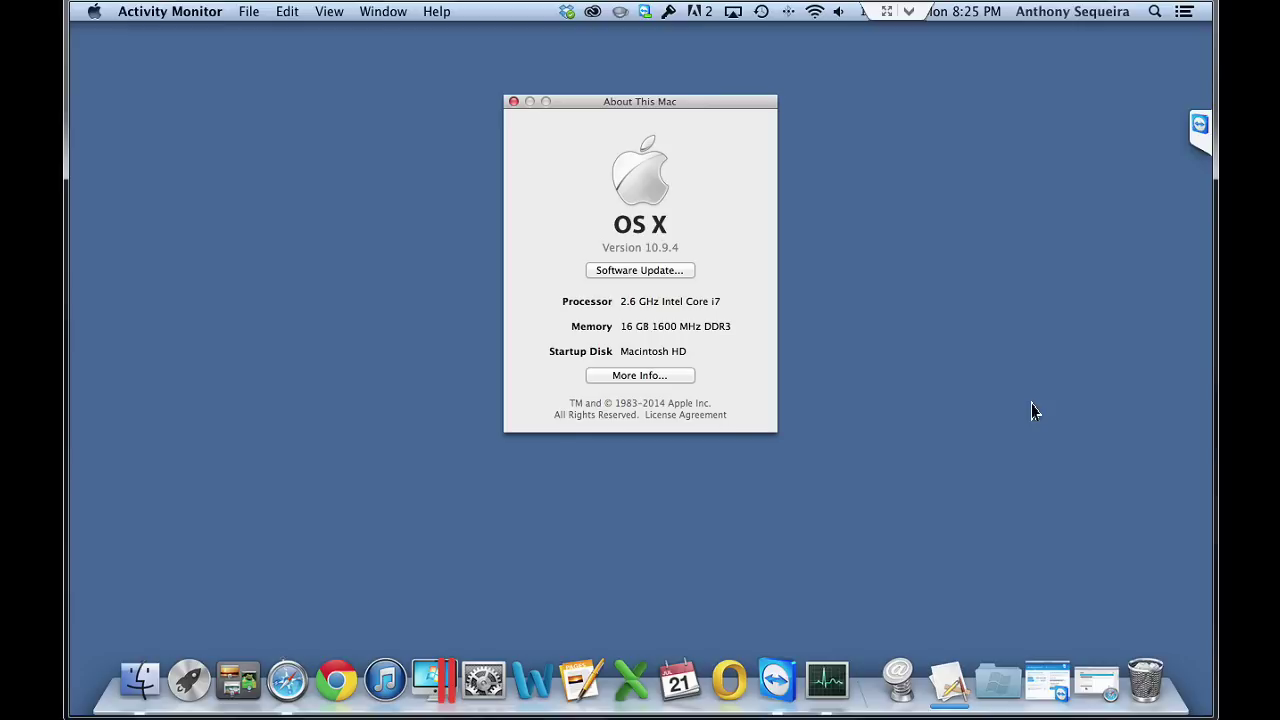
click(513, 102)
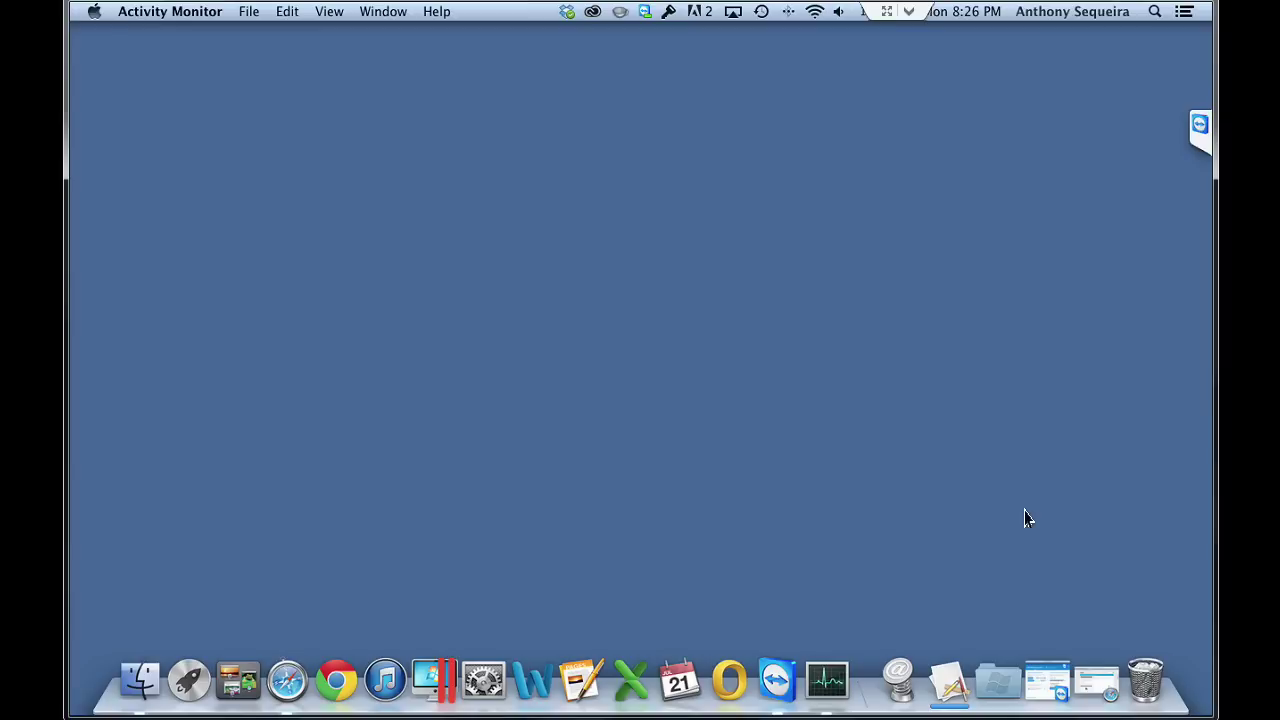
Restore the minimized Crucial scan page and select its 'We're sorry' no-upgrades message.
click(1109, 690)
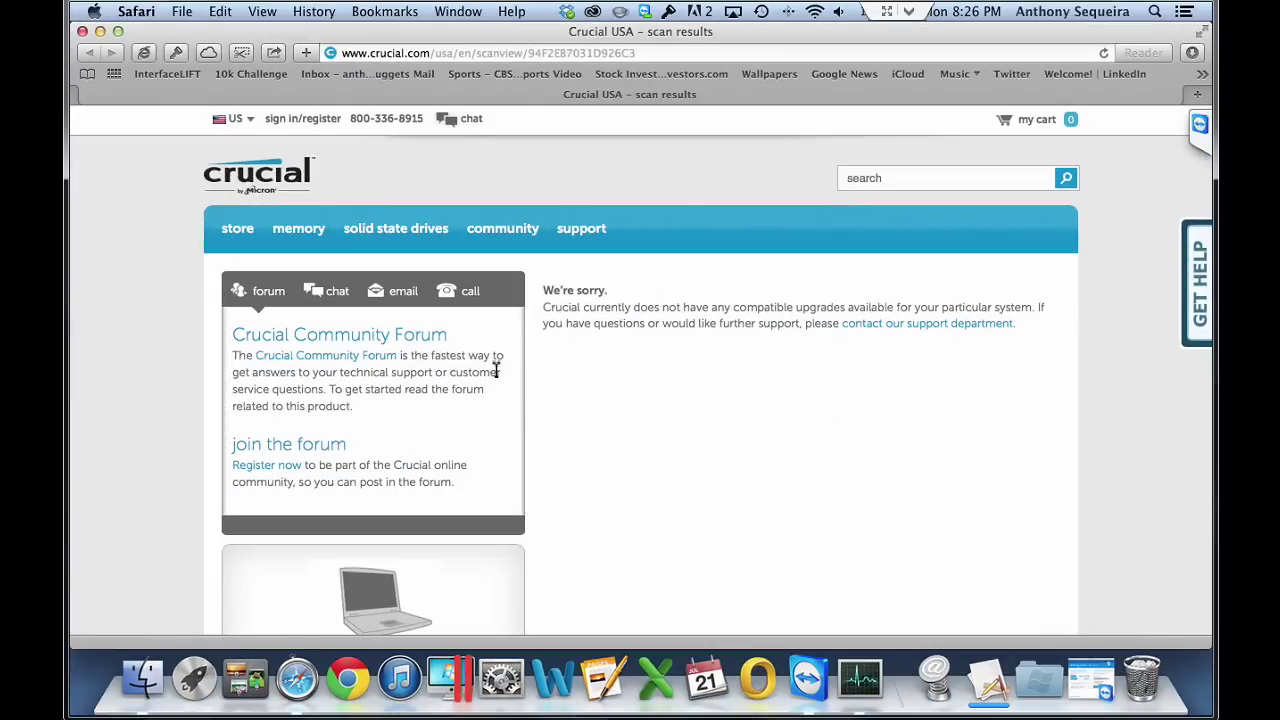
drag(544, 290, 1034, 329)
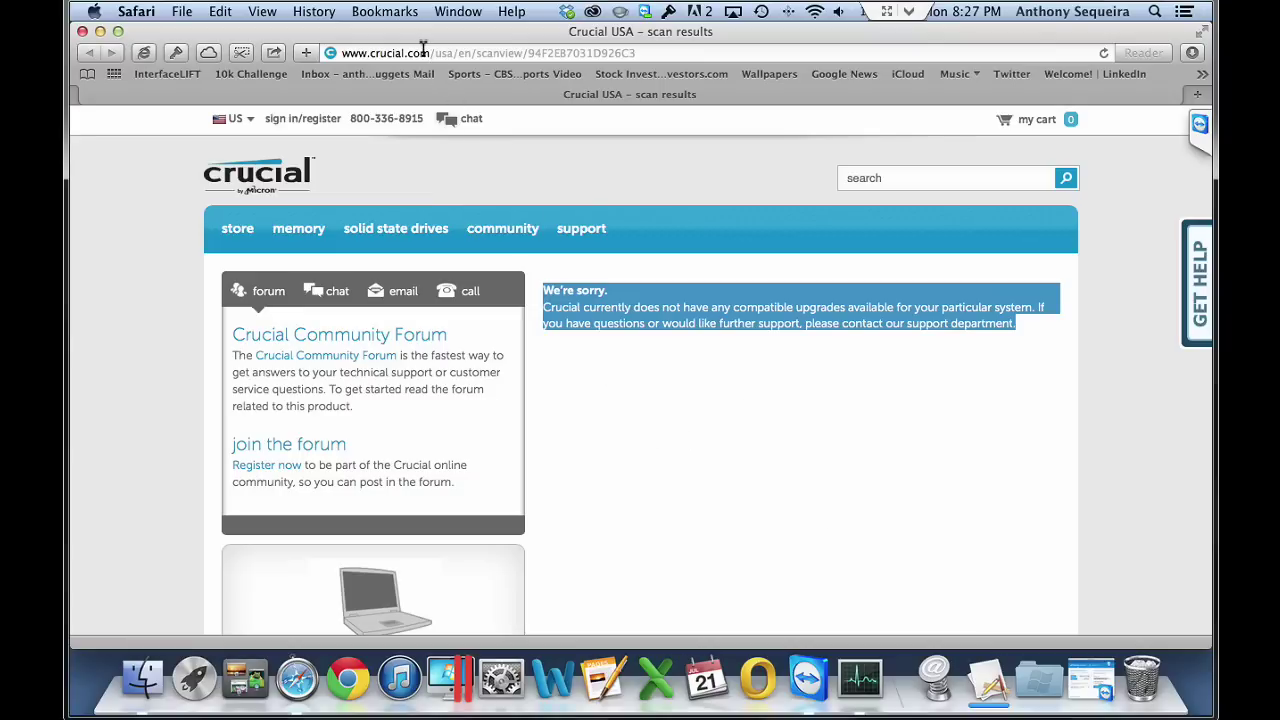
Search Google for 'ssd' and open Kingston's SSDNow Consumer page from the results.
click(424, 52)
text(ssd)
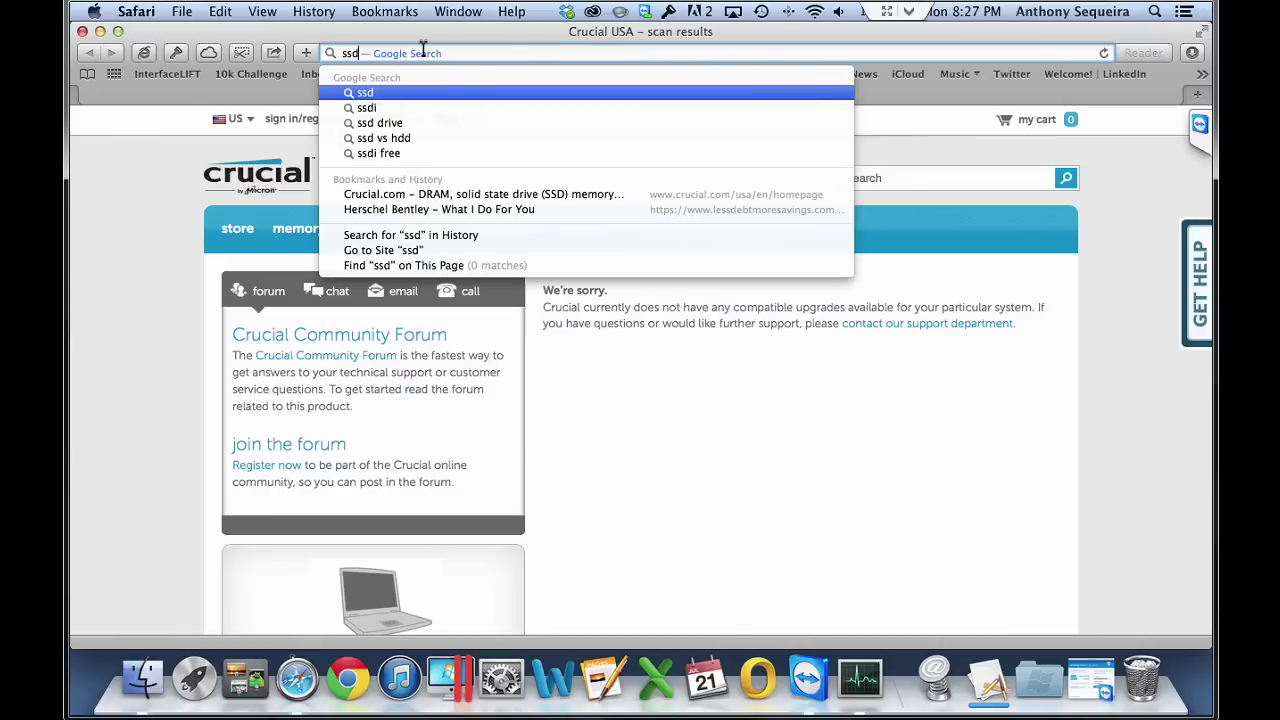
key(Return)
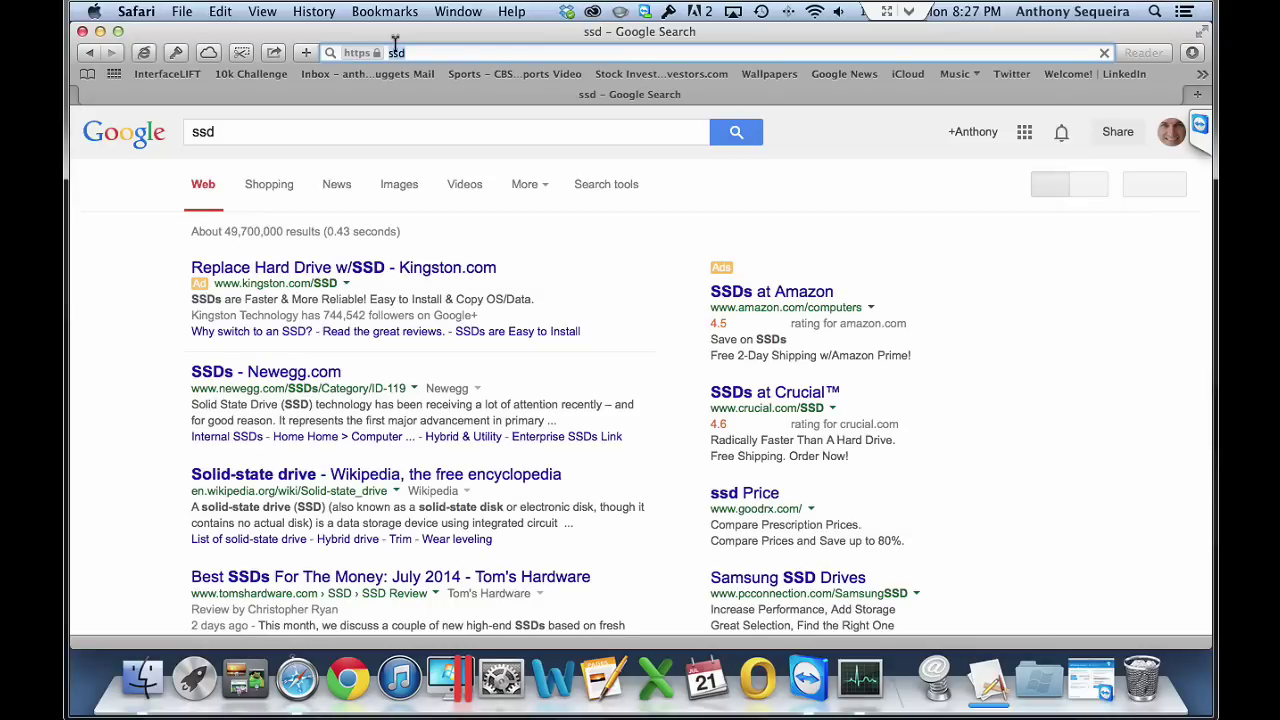
click(408, 270)
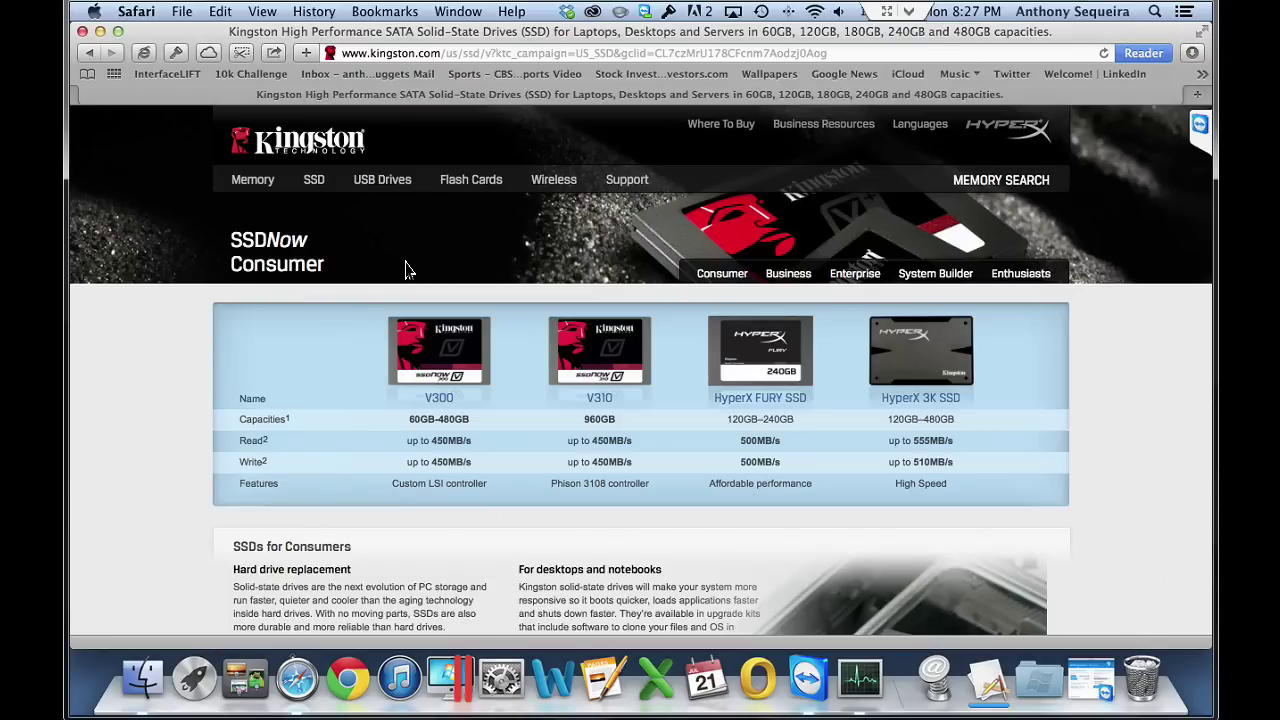
Load apple.com from the address bar.
click(397, 52)
text(apple.com)
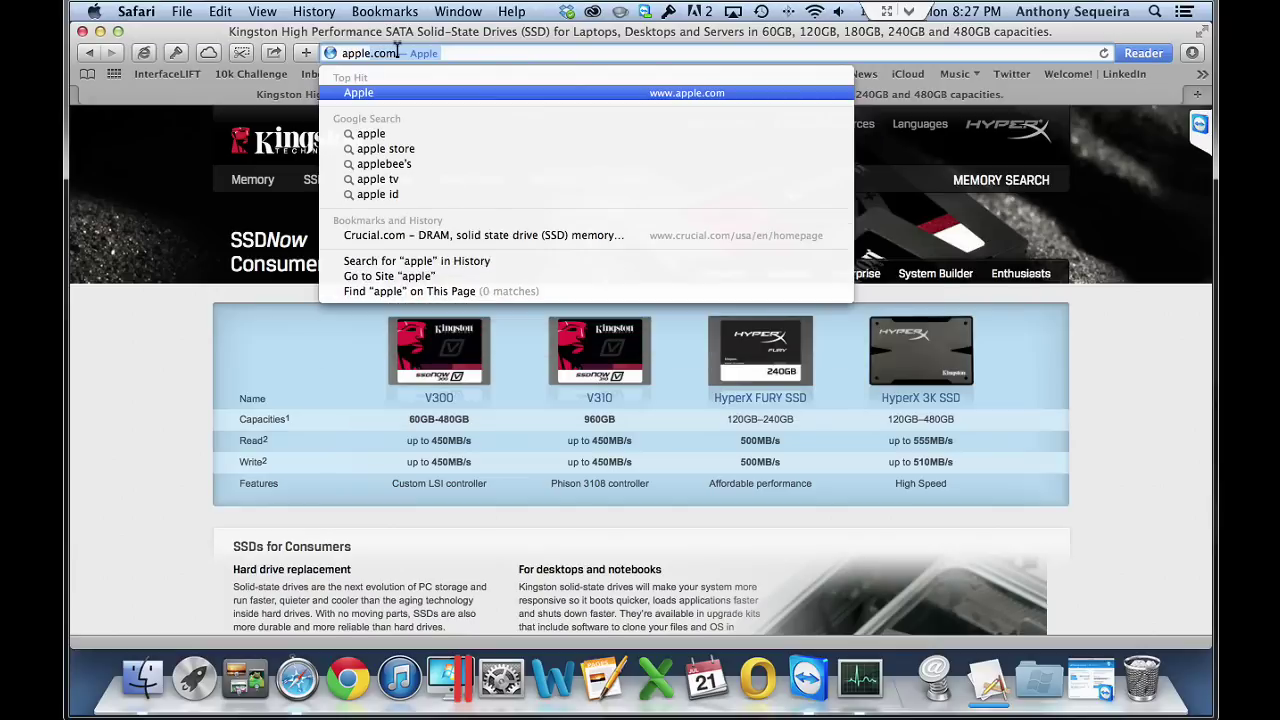
key(Return)
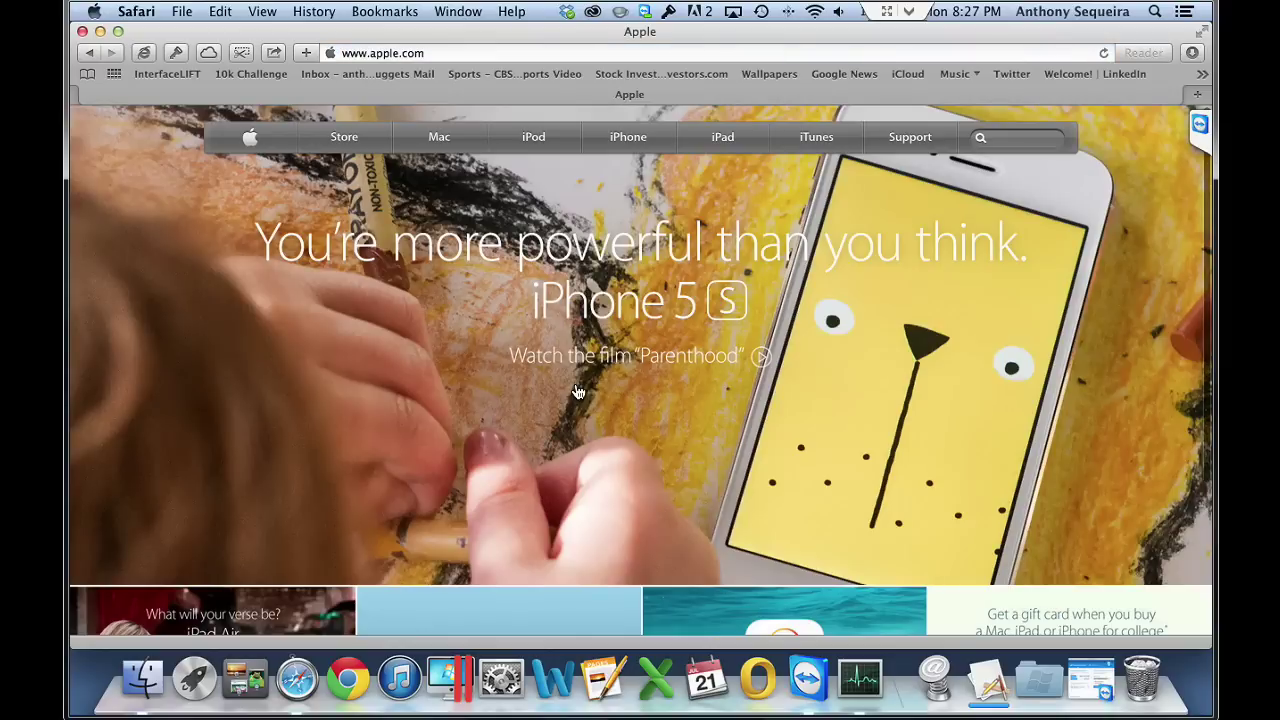
Go through Mac, iMac and Buy Now, and select the 21.5-inch 2.9GHz iMac.
click(463, 150)
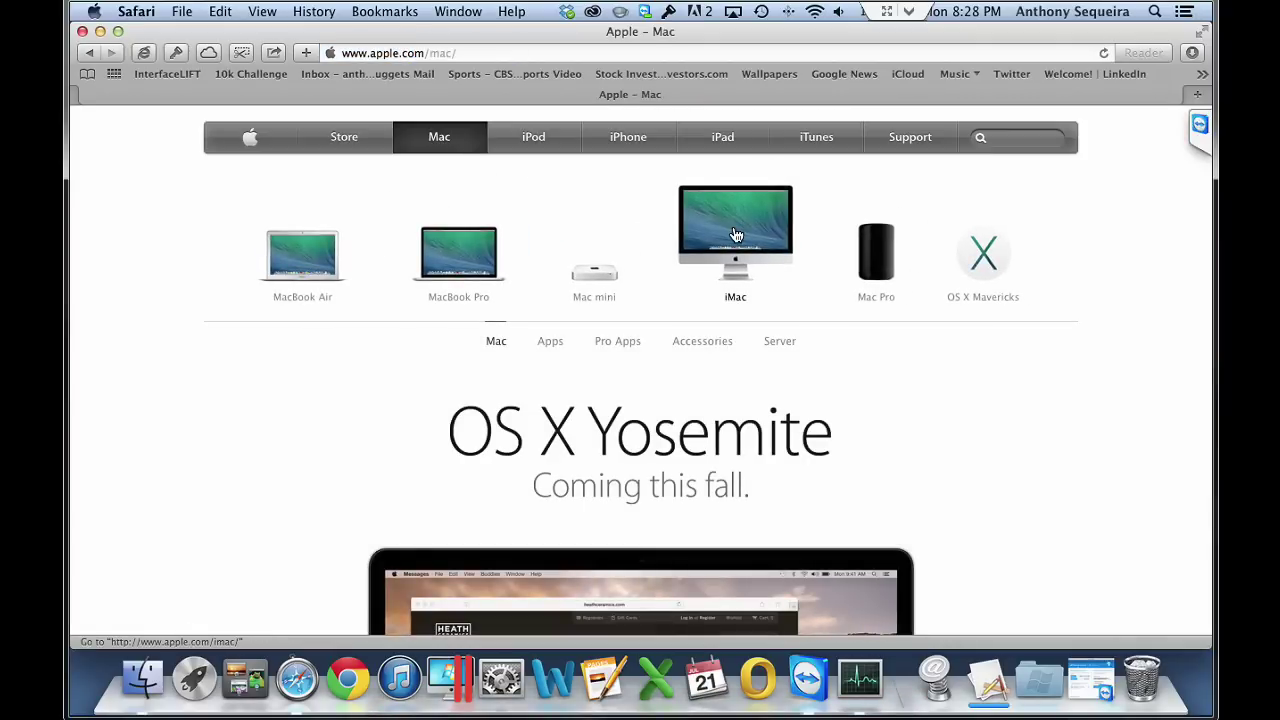
click(735, 235)
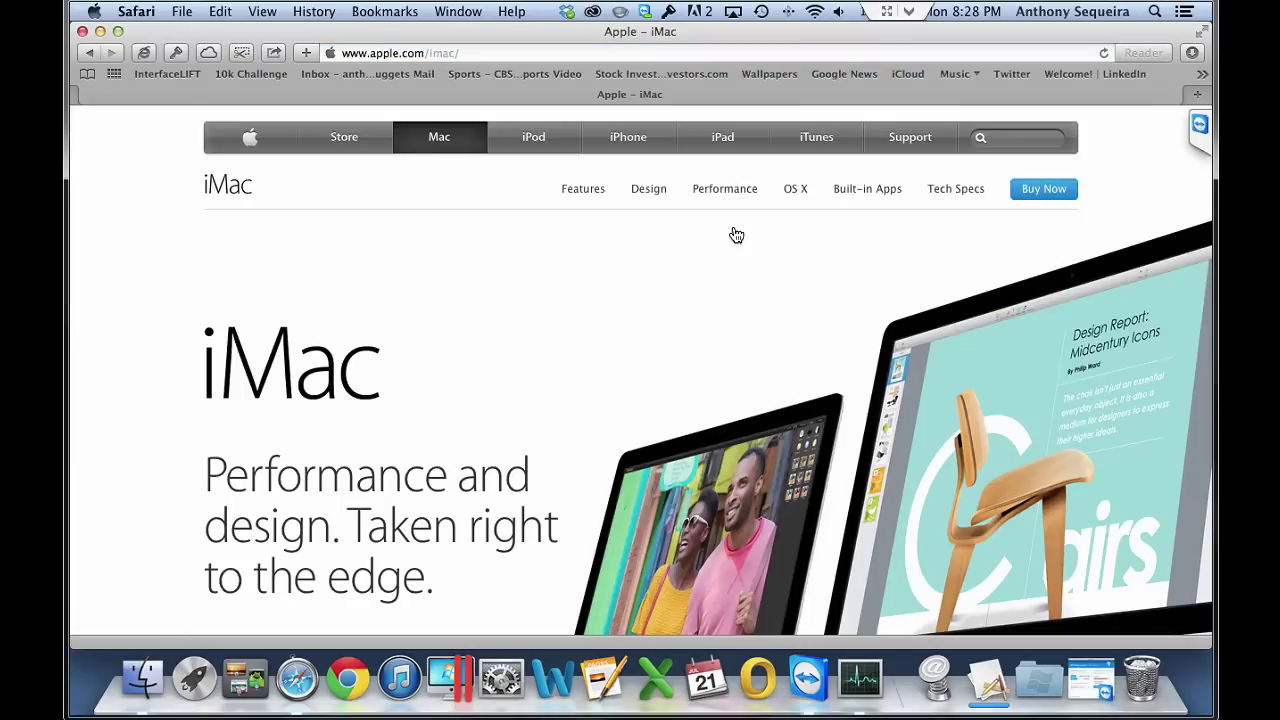
click(1040, 190)
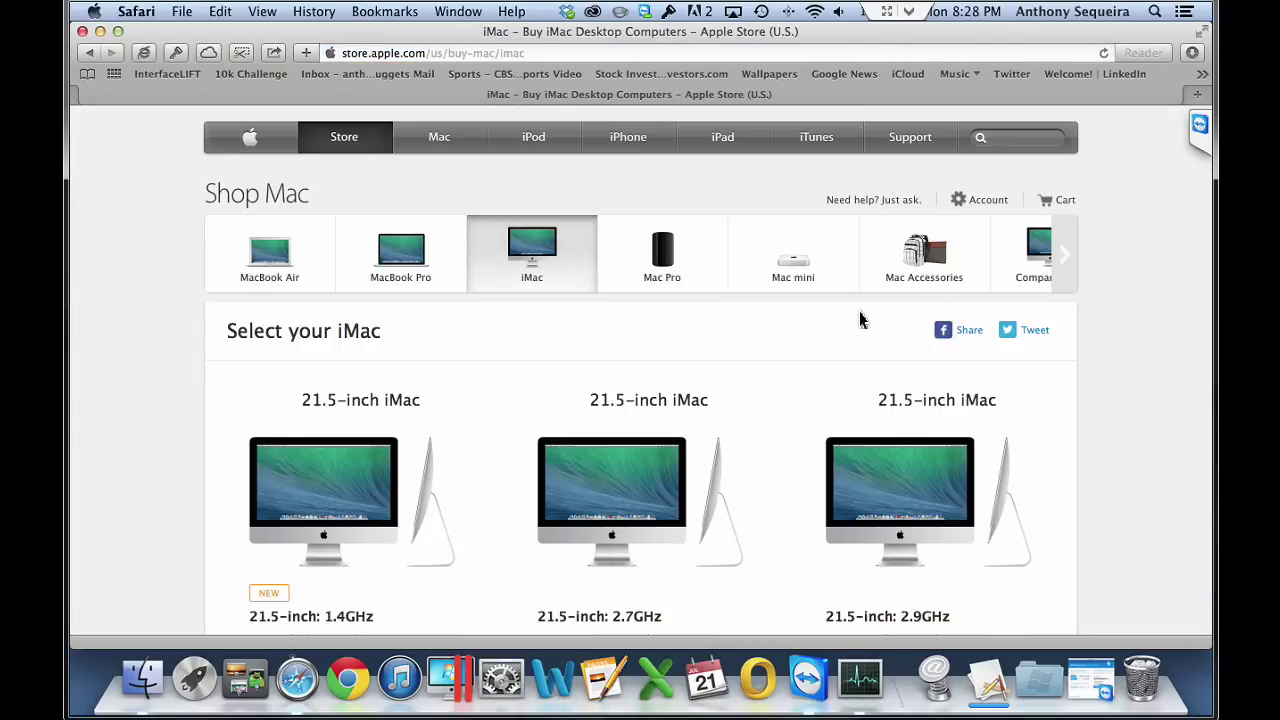
scroll(851, 322, down, 5)
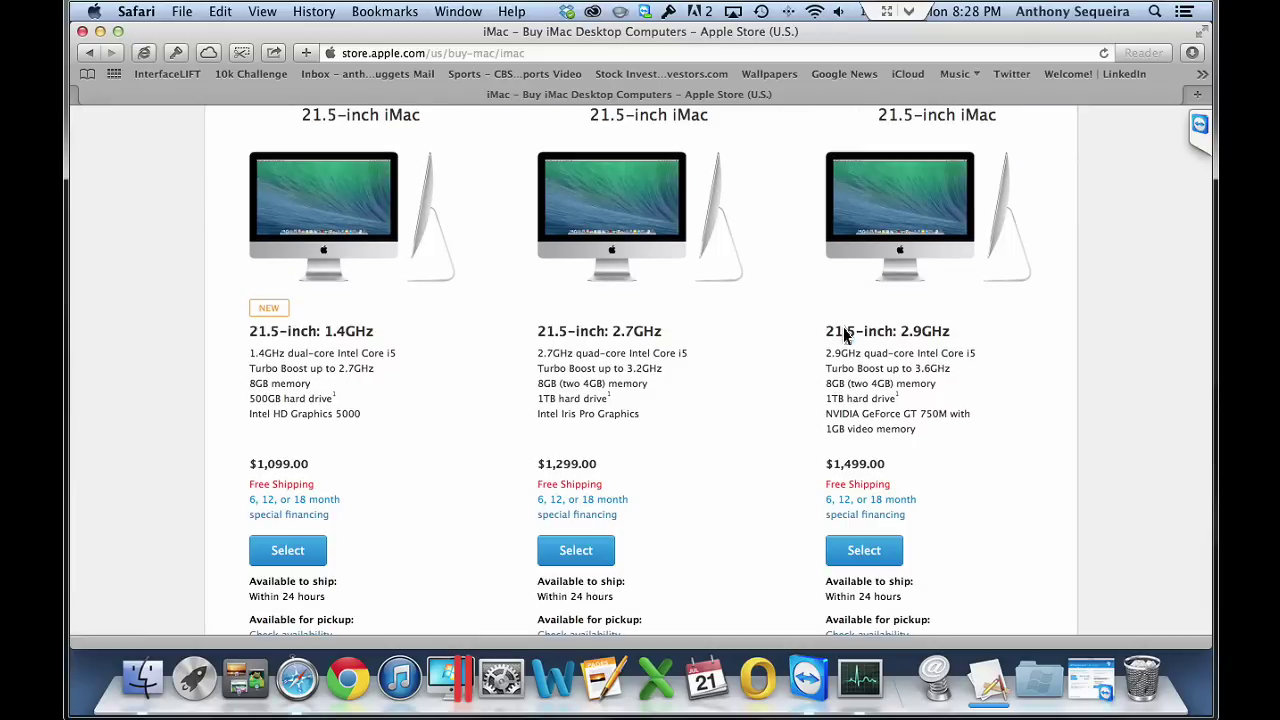
click(882, 551)
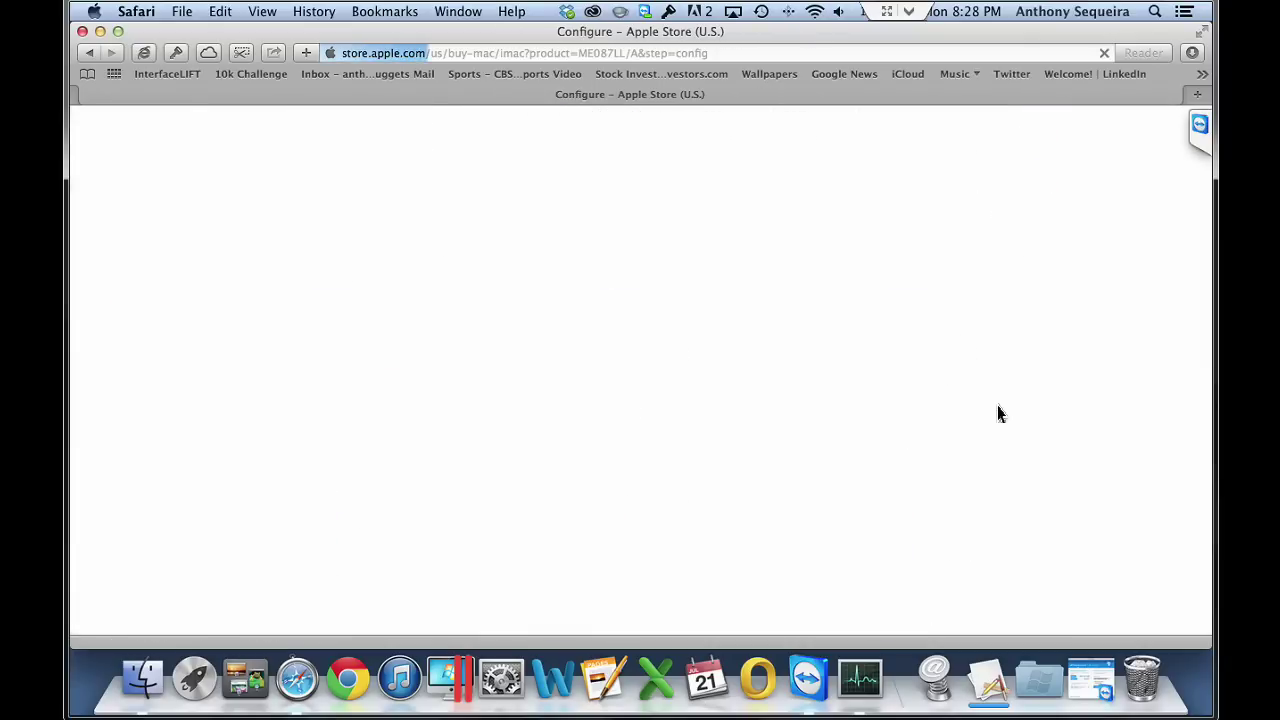
Set the iMac's storage to the 1TB Fusion Drive, making the total $1,699.00.
scroll(873, 340, down, 5)
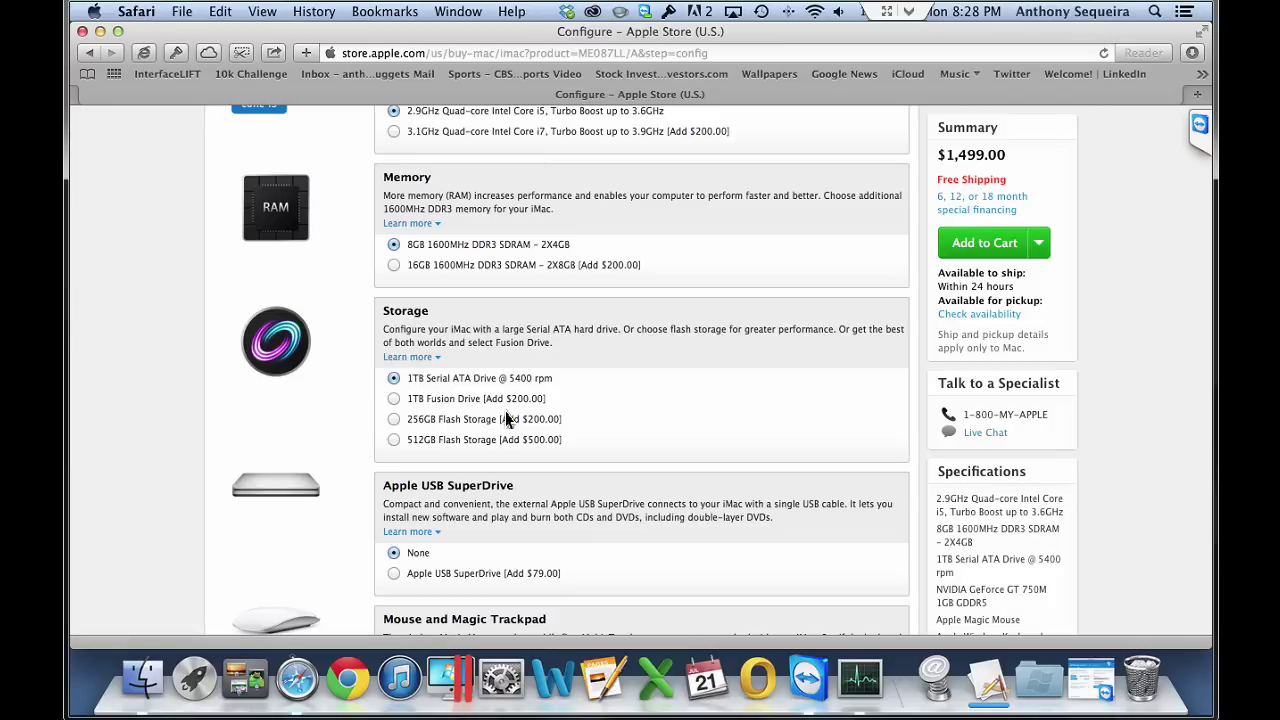
click(395, 420)
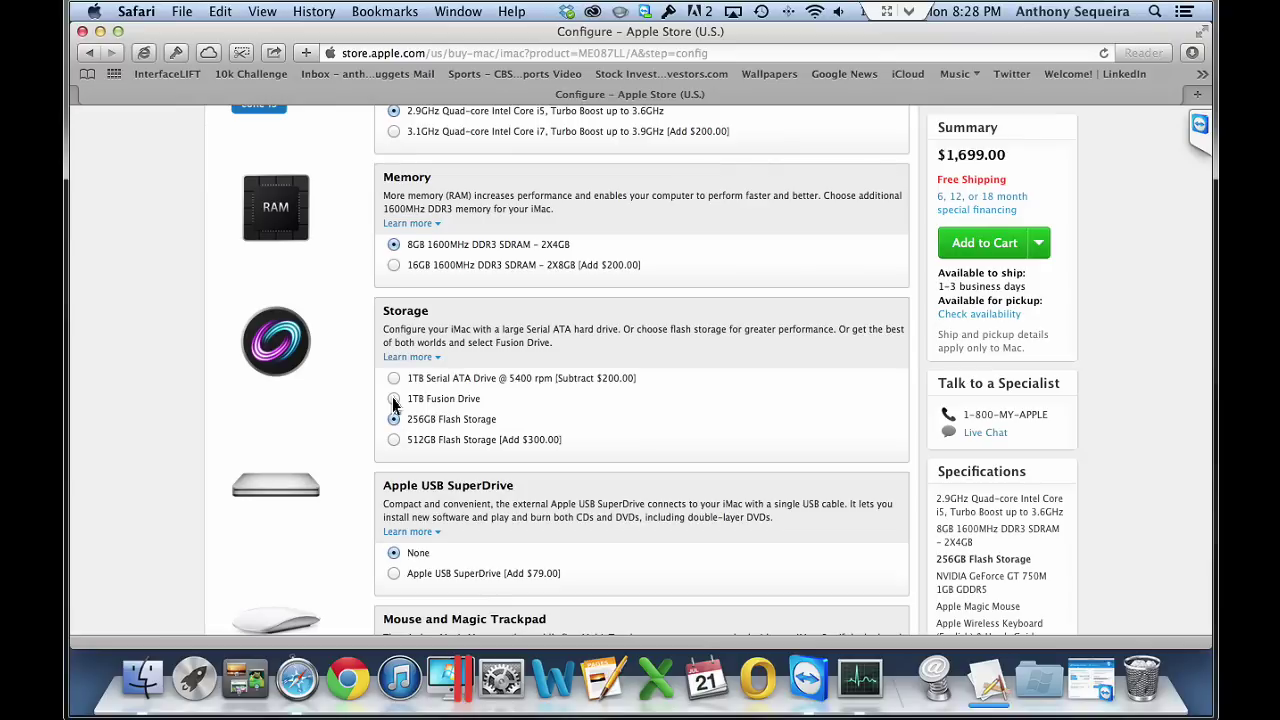
click(394, 399)
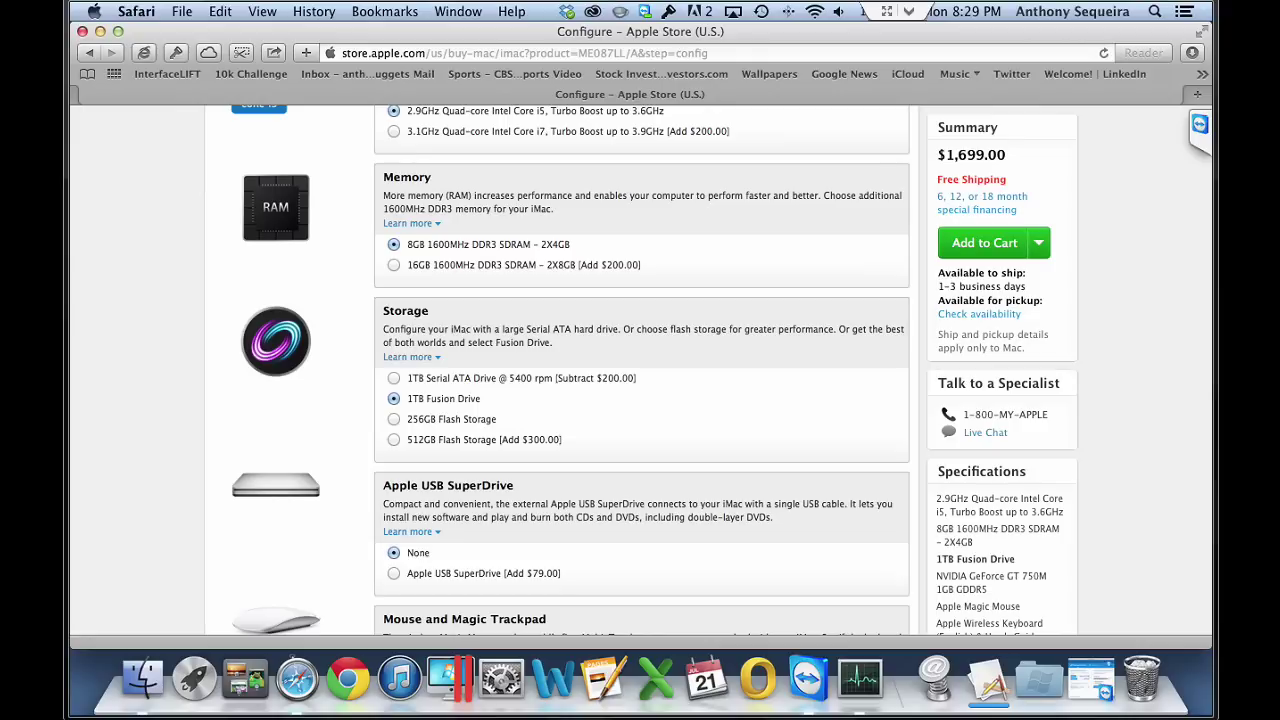
Sketch an SSD box and a disk circle labelled M.D., with arrows linking them.
mouse_move(765, 387)
mouse_down()
mouse_move(750, 420)
mouse_move(782, 397)
mouse_move(820, 420)
mouse_move(877, 414)
mouse_move(862, 420)
mouse_up()
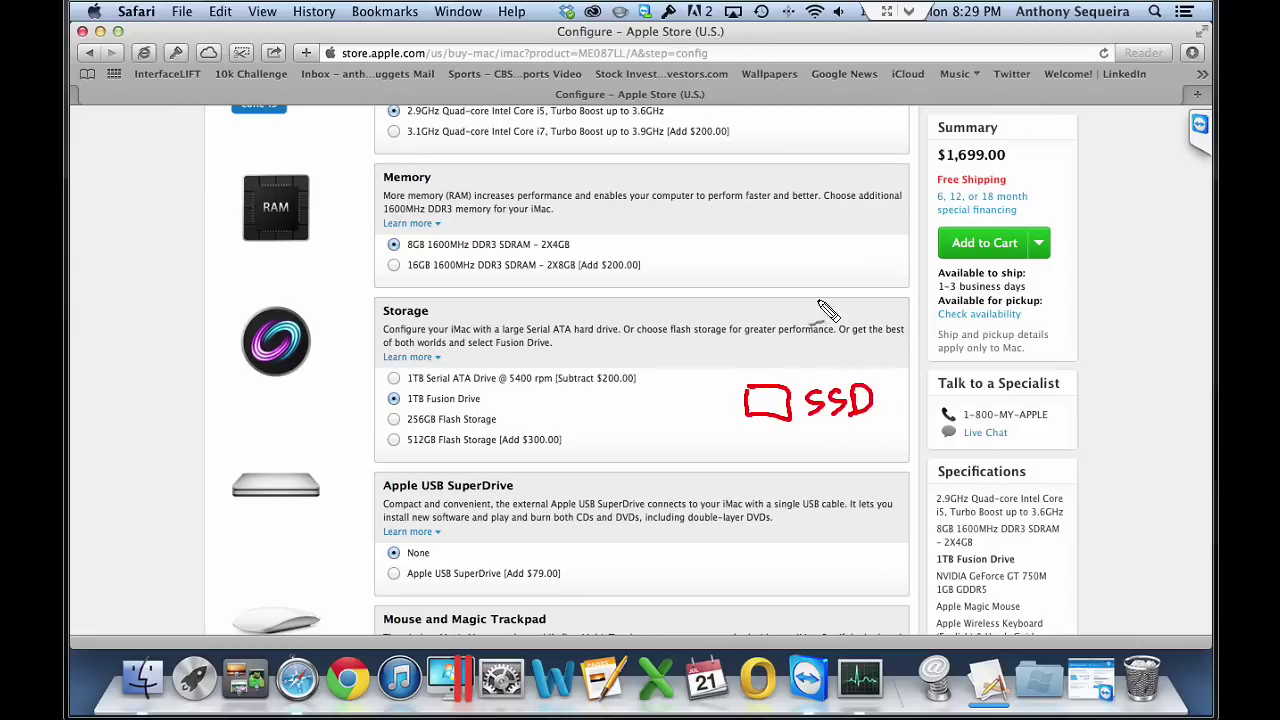
mouse_move(781, 275)
mouse_down()
mouse_move(792, 283)
mouse_move(772, 318)
mouse_up()
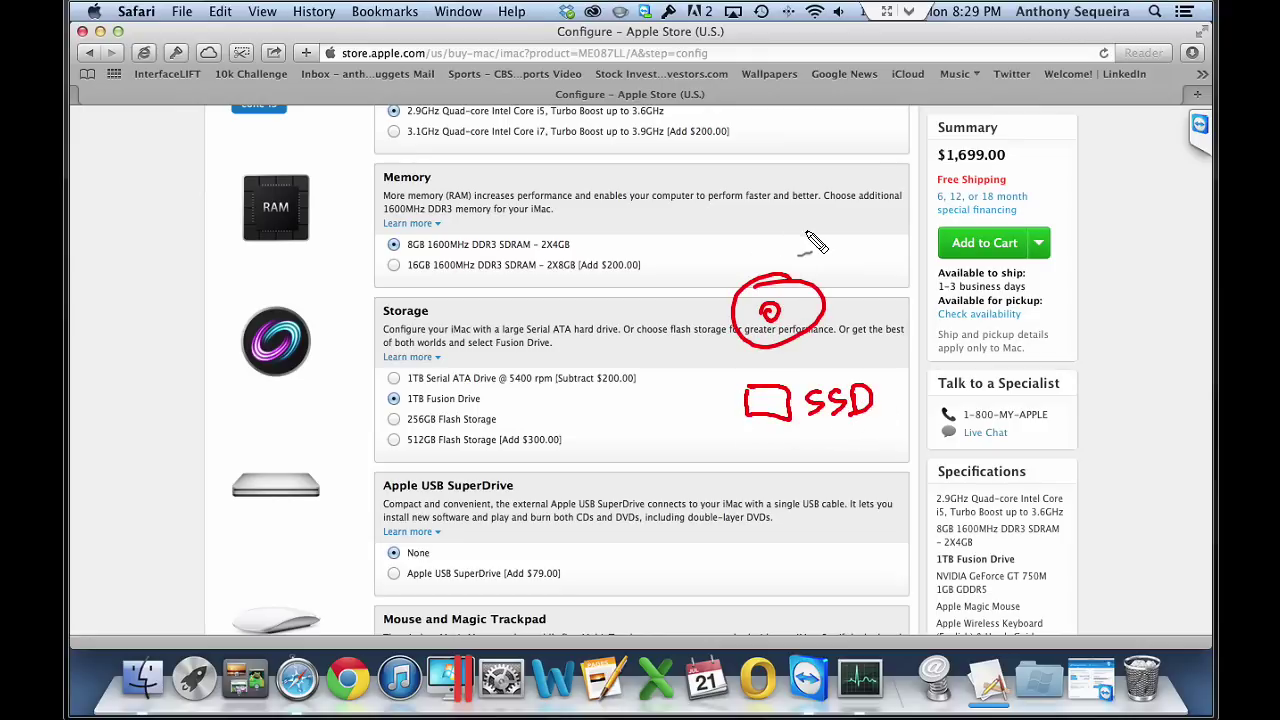
mouse_move(820, 222)
mouse_down()
mouse_move(797, 265)
mouse_move(868, 239)
mouse_up()
drag(877, 218, 880, 238)
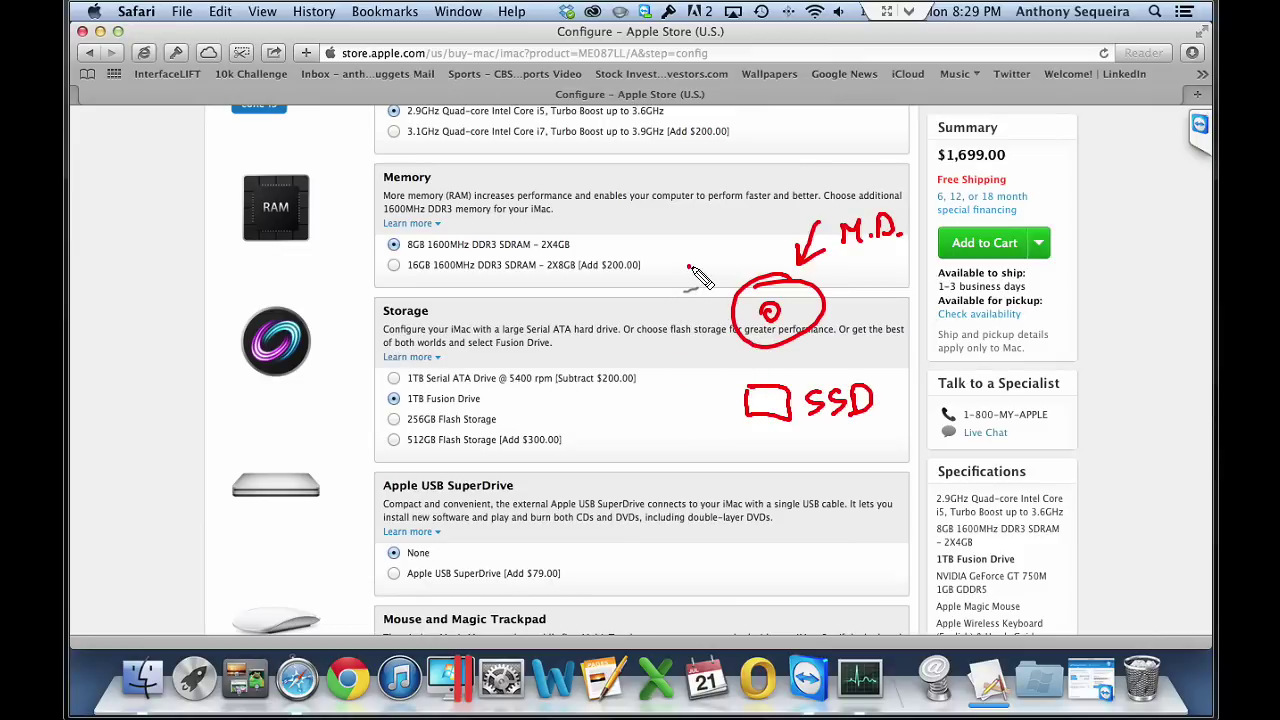
mouse_move(688, 266)
mouse_down()
mouse_move(722, 291)
mouse_move(720, 276)
mouse_up()
mouse_move(748, 346)
mouse_down()
mouse_move(728, 395)
mouse_move(742, 407)
mouse_move(752, 396)
mouse_move(870, 418)
mouse_move(890, 445)
mouse_up()
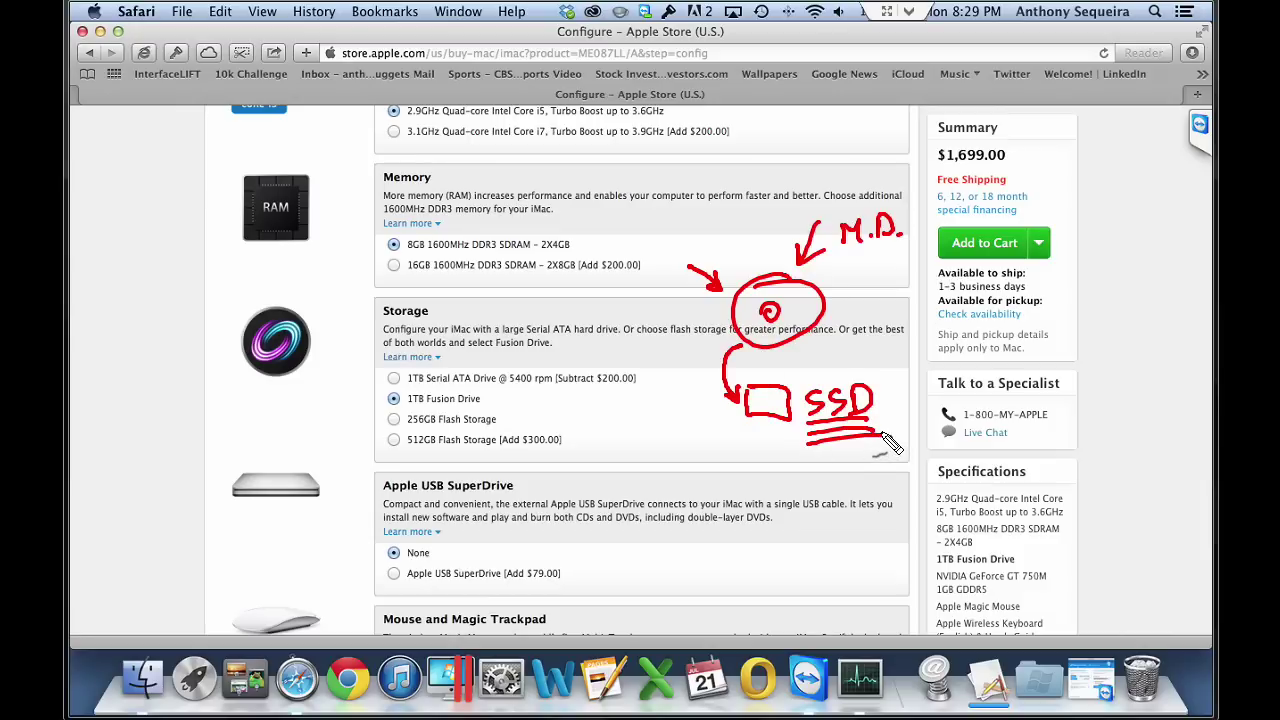
Add a stick-figure user with arrows to the SSD, underline it, and mark more disk arrows.
drag(657, 433, 657, 490)
mouse_move(657, 482)
mouse_down()
mouse_move(632, 500)
mouse_move(760, 428)
mouse_move(752, 444)
mouse_up()
mouse_move(686, 488)
mouse_down()
mouse_move(775, 440)
mouse_move(880, 444)
mouse_up()
drag(812, 465, 908, 463)
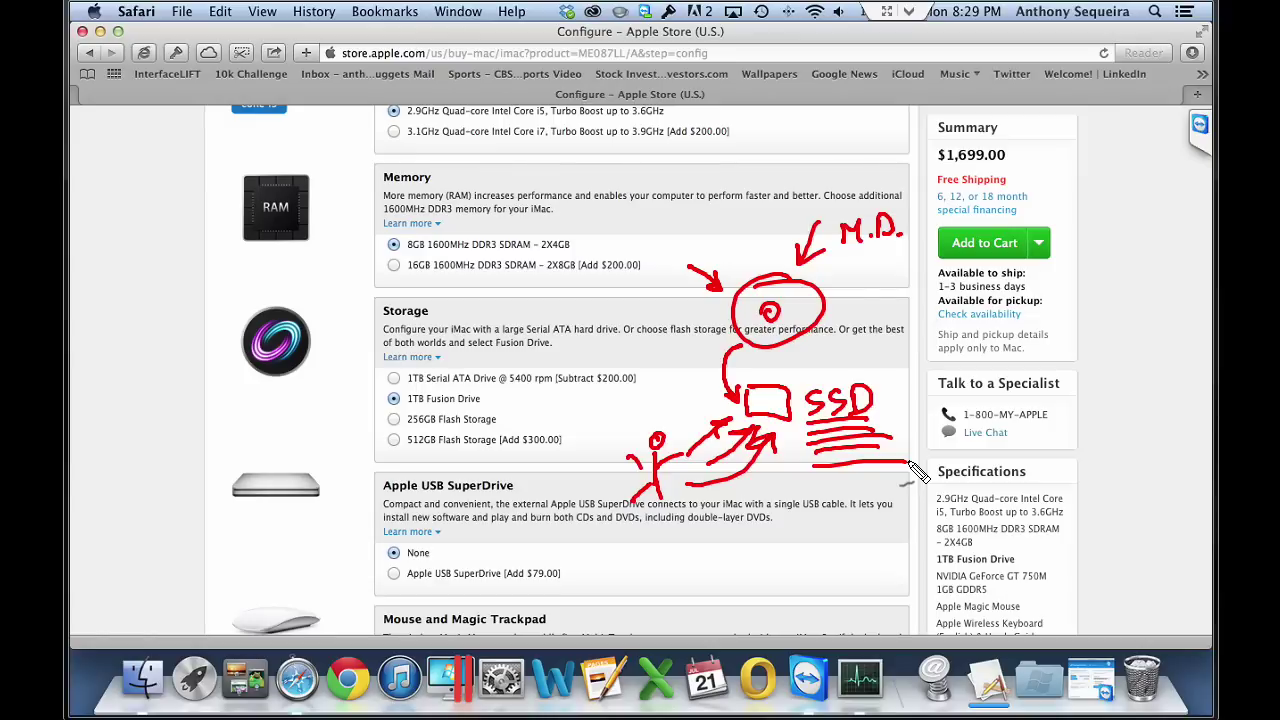
drag(763, 228, 763, 262)
drag(755, 250, 771, 250)
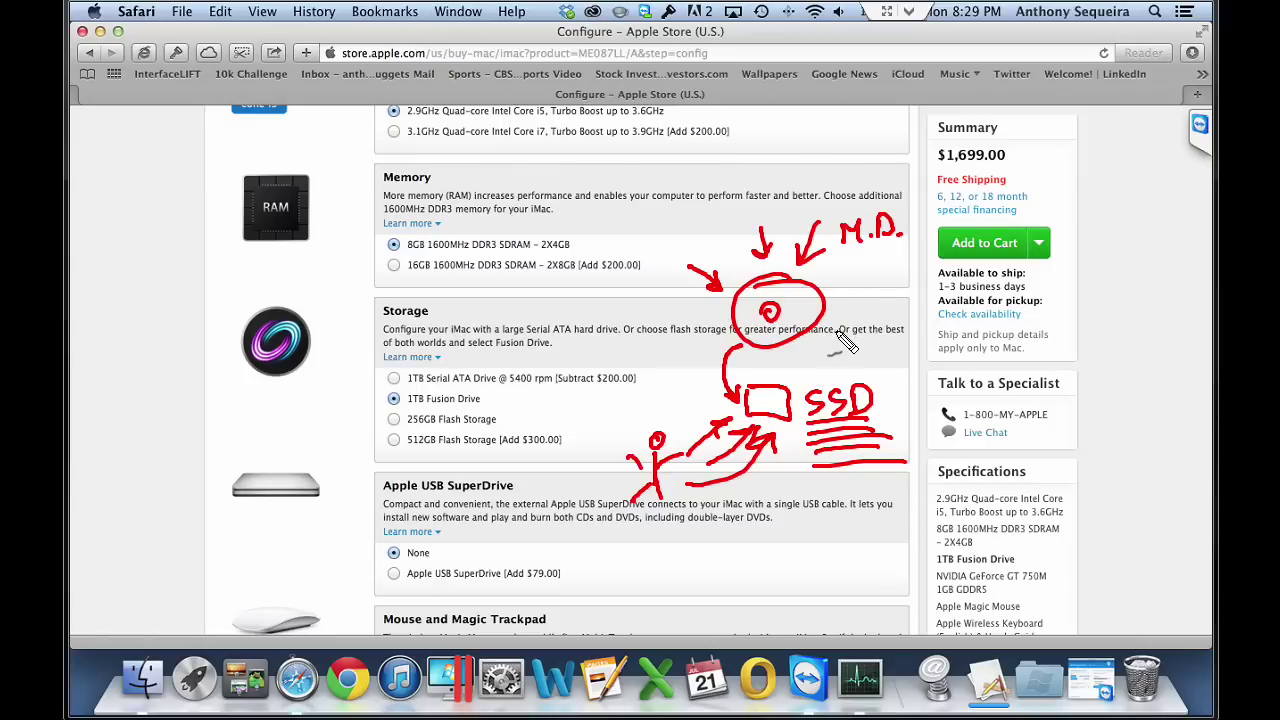
drag(848, 350, 828, 320)
drag(826, 334, 845, 320)
drag(835, 297, 868, 285)
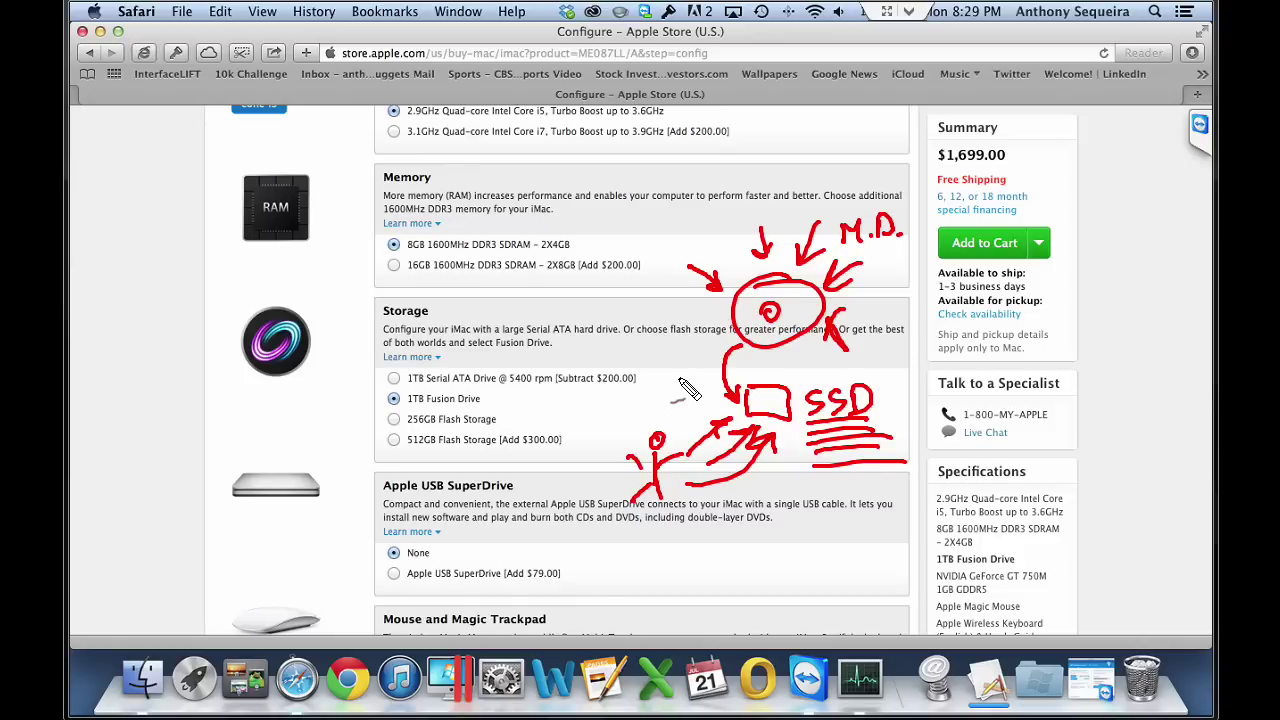
Clear the red sketches and choose 512GB Flash Storage, making the total $1,999.00.
key(Escape)
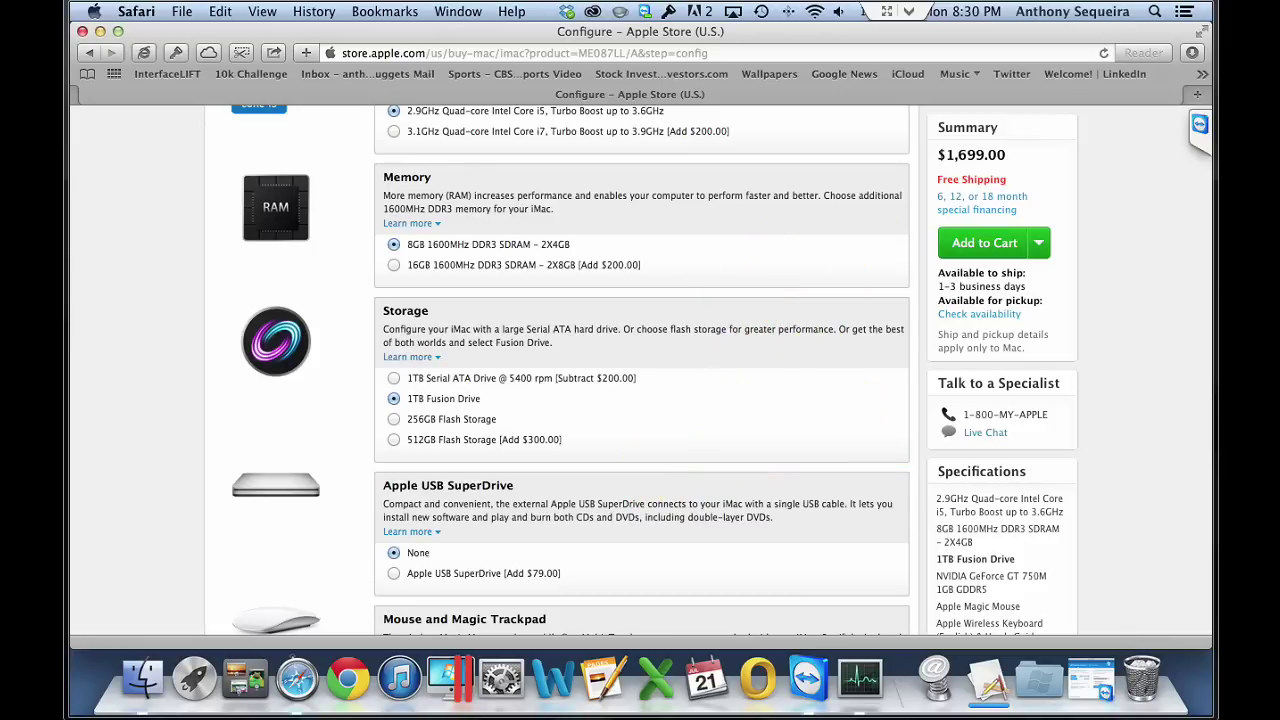
click(394, 440)
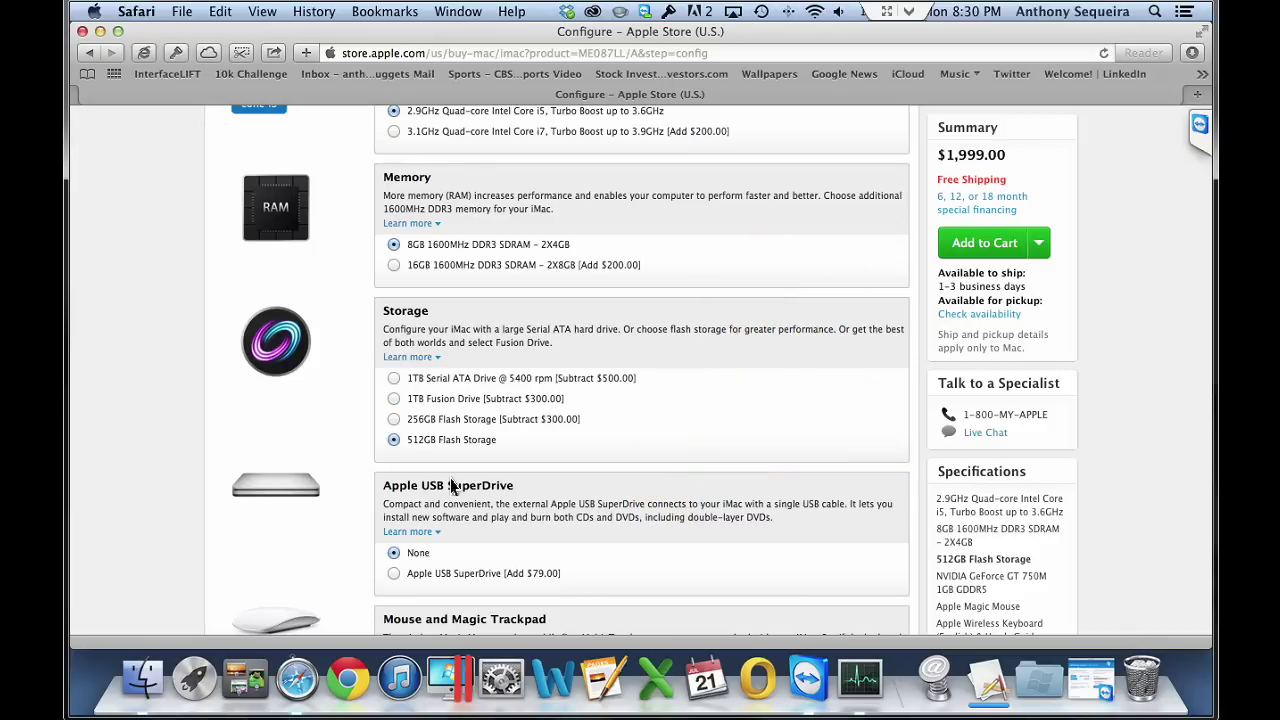